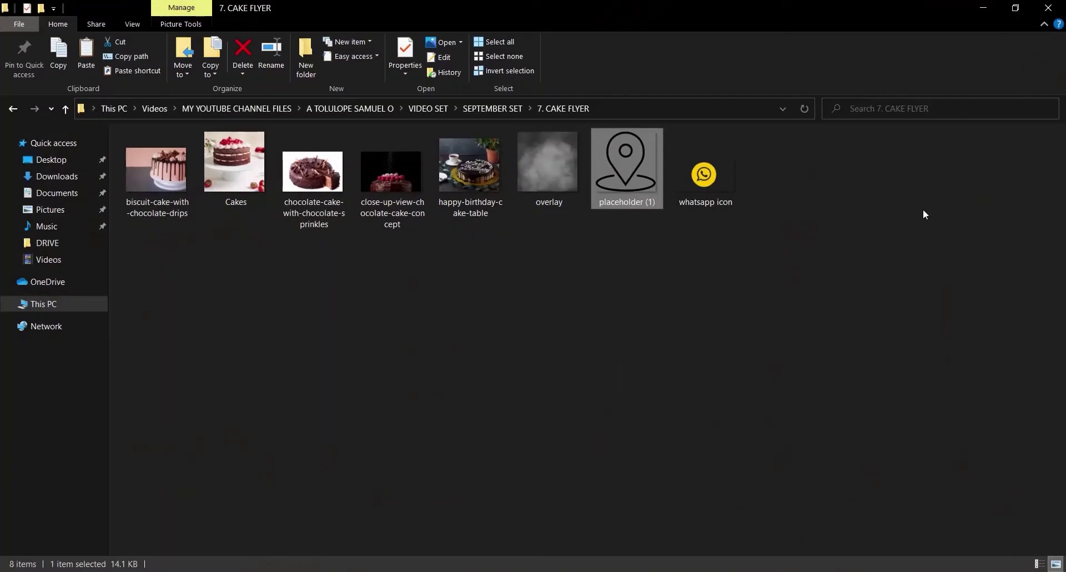
Select all eight cake flyer asset files in the folder
left_click_drag(933, 209, 176, 201)
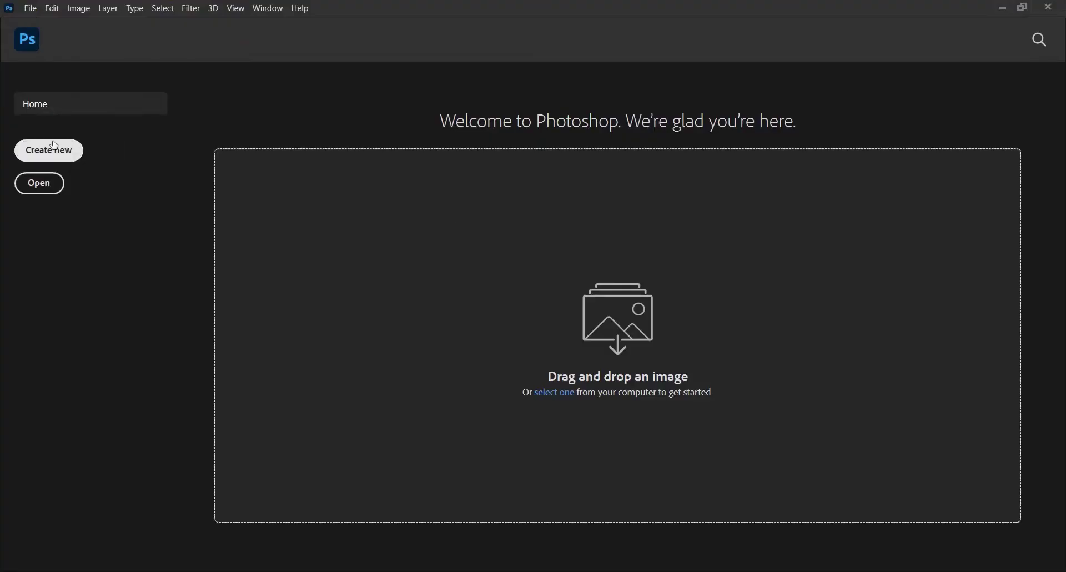
Create a blank white 4 × 4 inch, 300 ppi document (1200 × 1200 px)
left_click(54, 145)
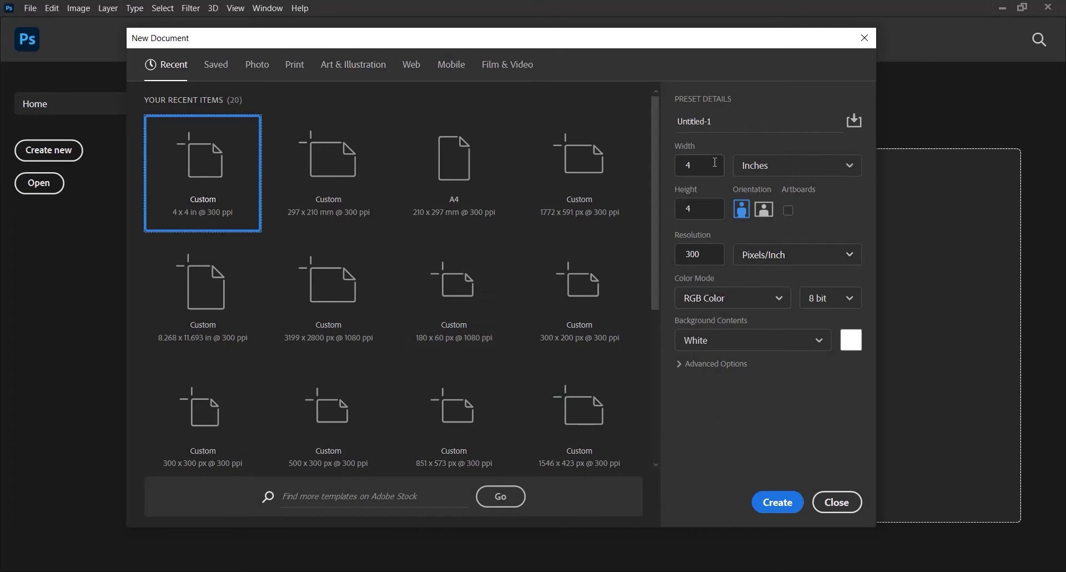
key("Tab")
key("Tab")
left_click(776, 502)
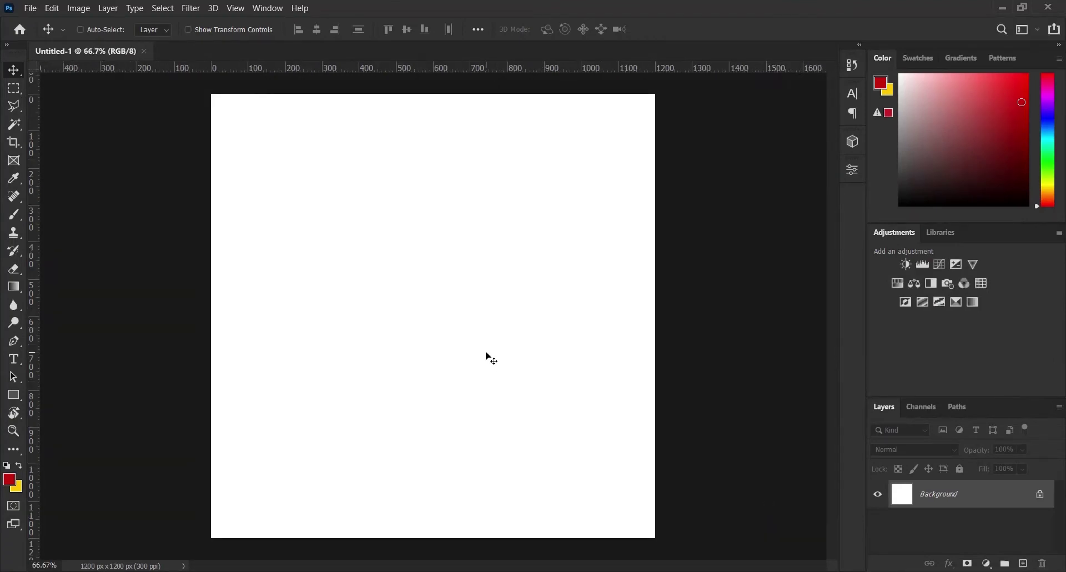
Drag the Cakes photo from the 7. CAKE FLYER folder onto the Photoshop canvas
left_click(494, 514)
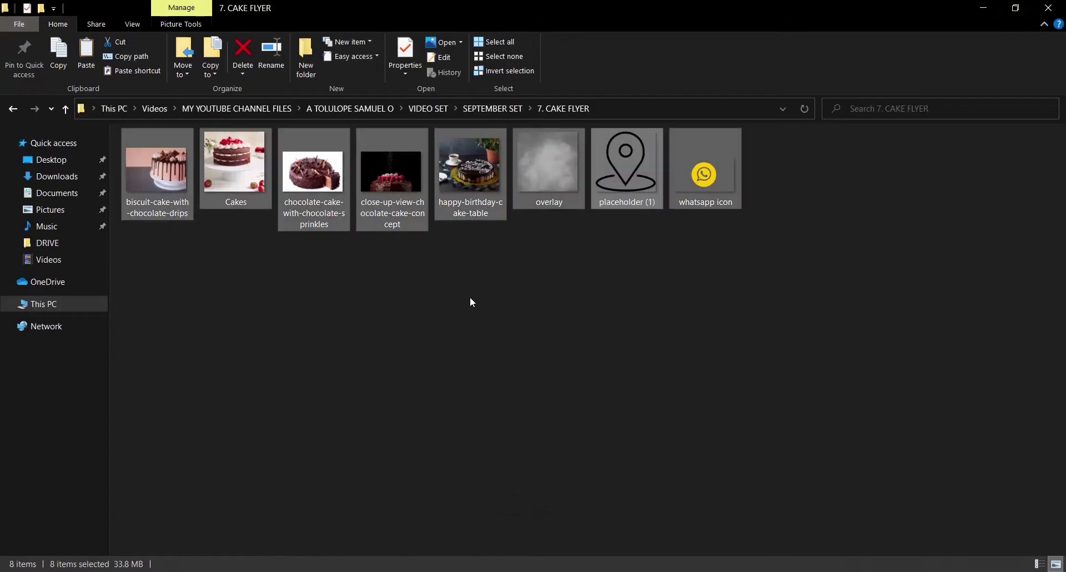
left_click(205, 166)
left_click_drag(211, 165, 551, 224)
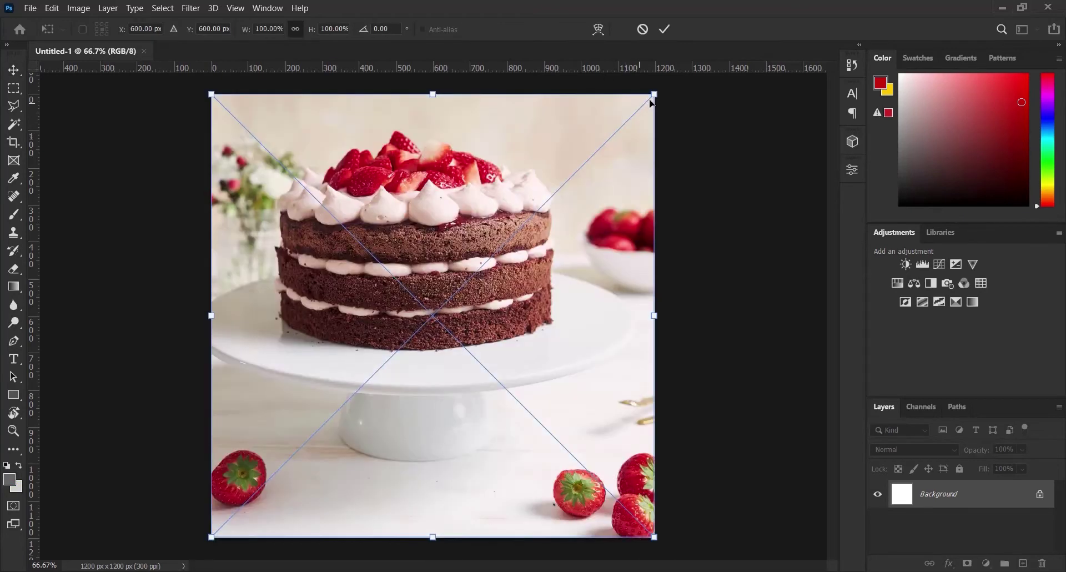
Enlarge the Cakes photo to fill the canvas, then set it to Multiply at 10% opacity
left_click_drag(655, 95, 665, 84)
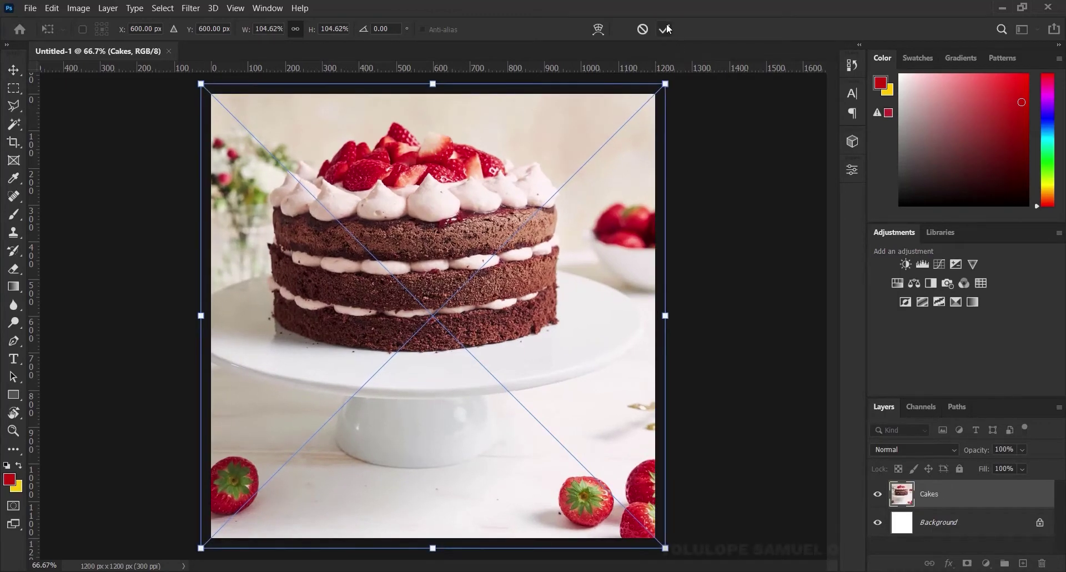
left_click(664, 28)
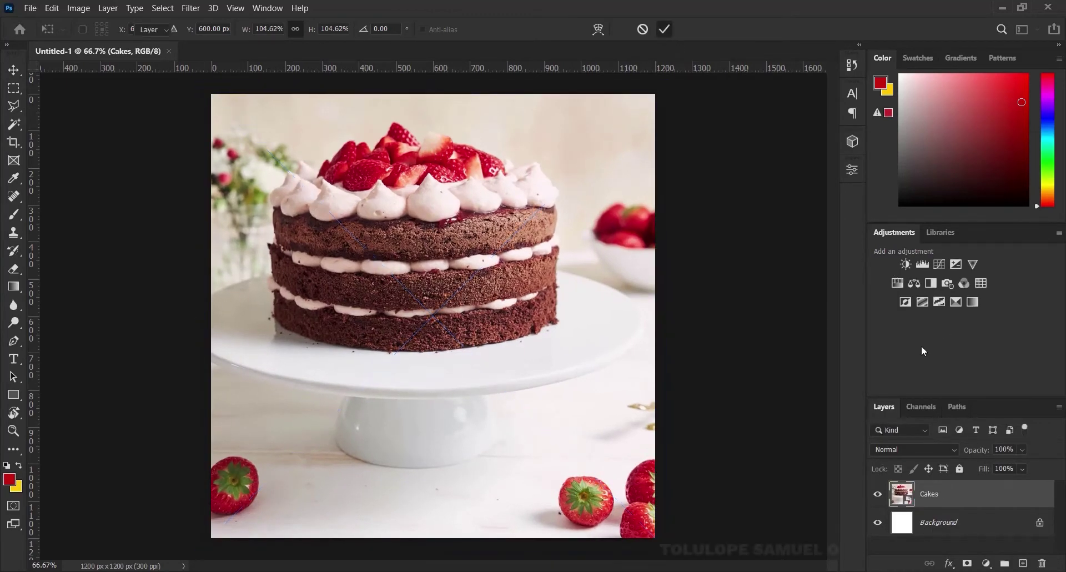
left_click(906, 448)
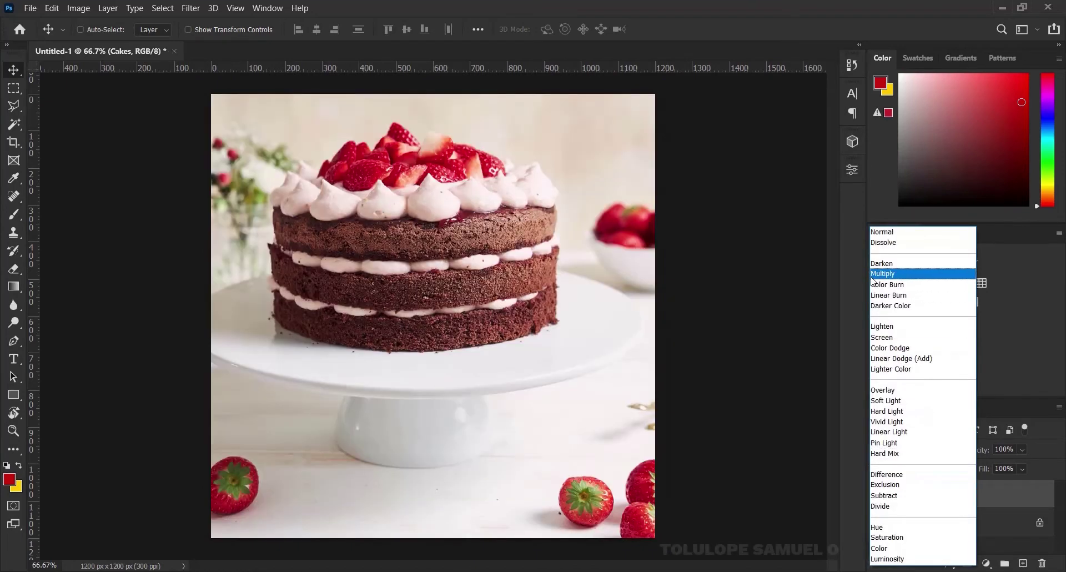
left_click(882, 273)
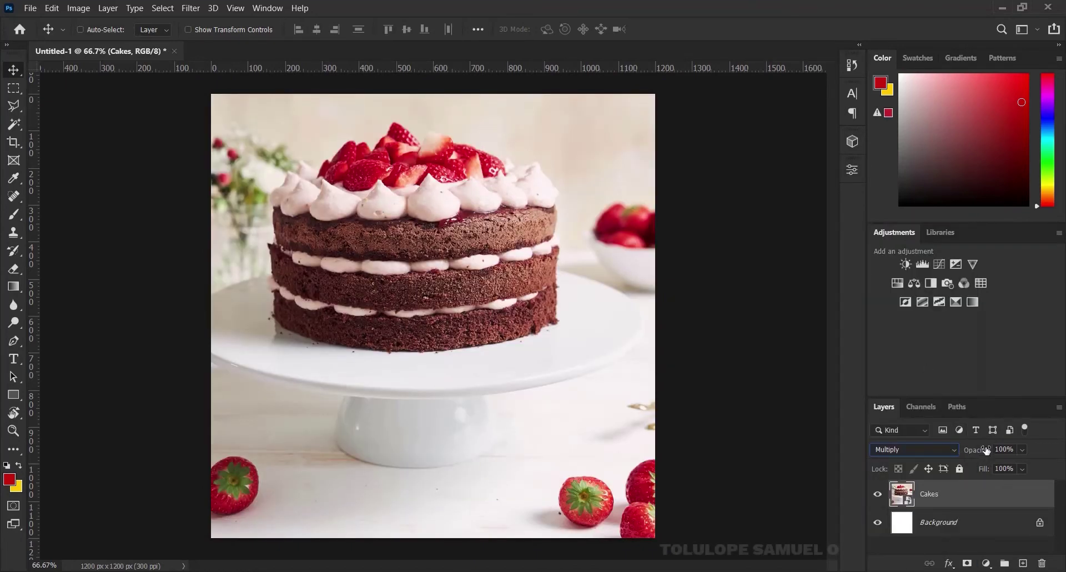
left_click_drag(985, 451, 937, 453)
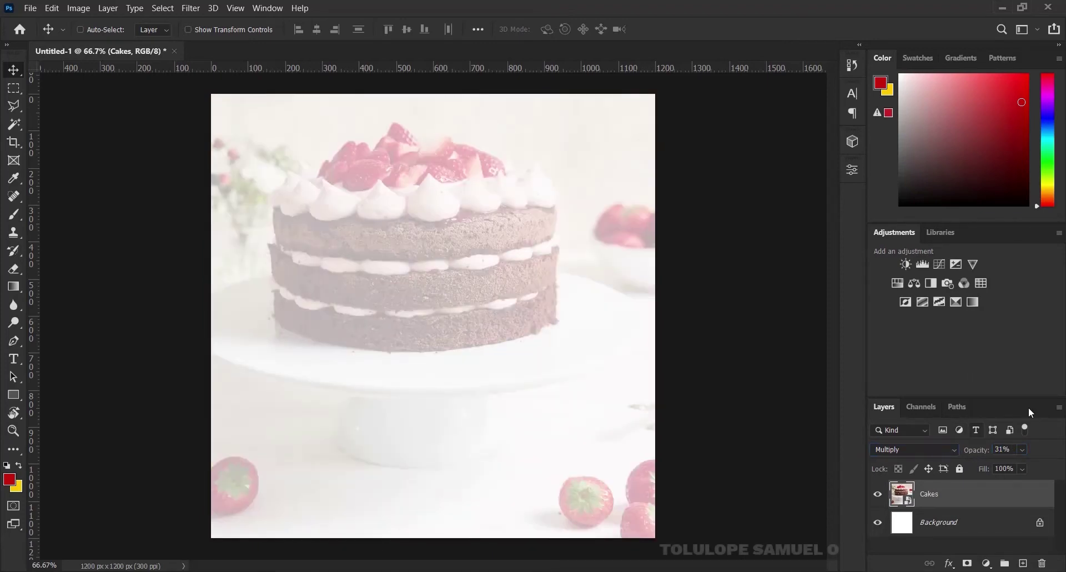
left_click(1011, 447)
type("10")
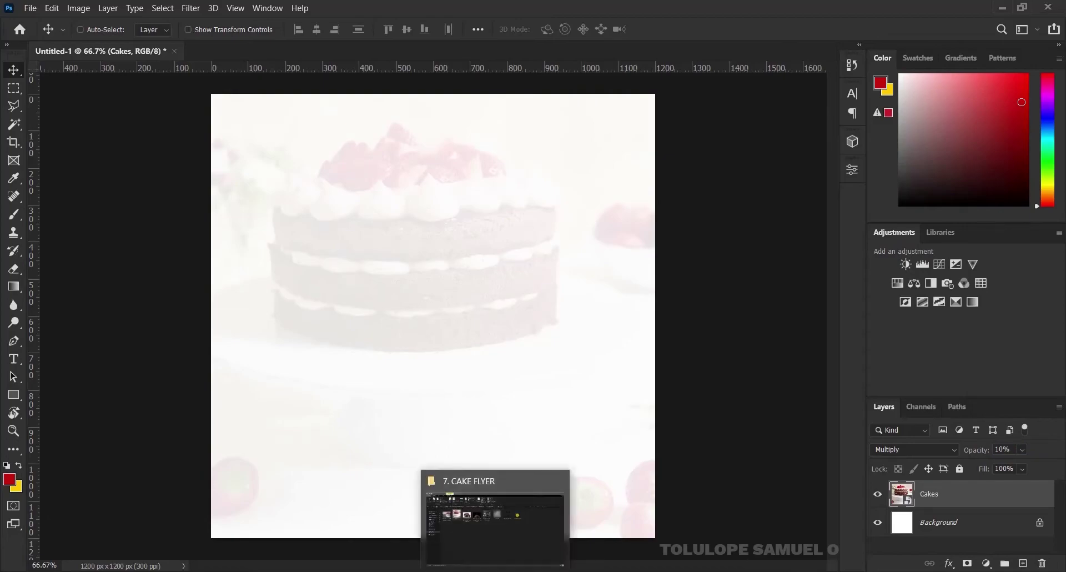
Drag the overlay texture file from the asset folder onto the canvas above Cakes
left_click(495, 569)
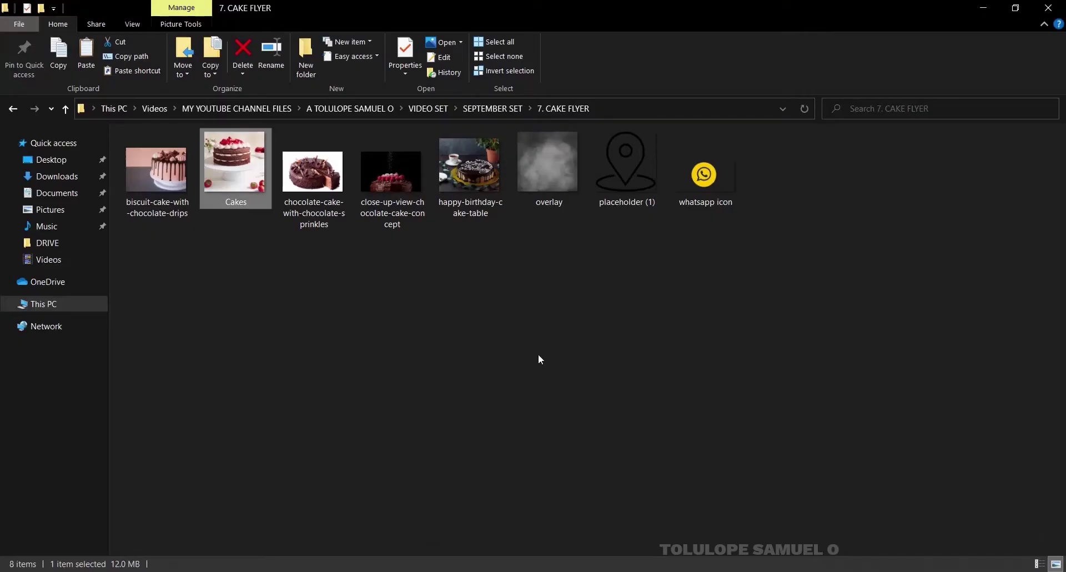
left_click(554, 192)
left_click_drag(552, 148, 439, 433)
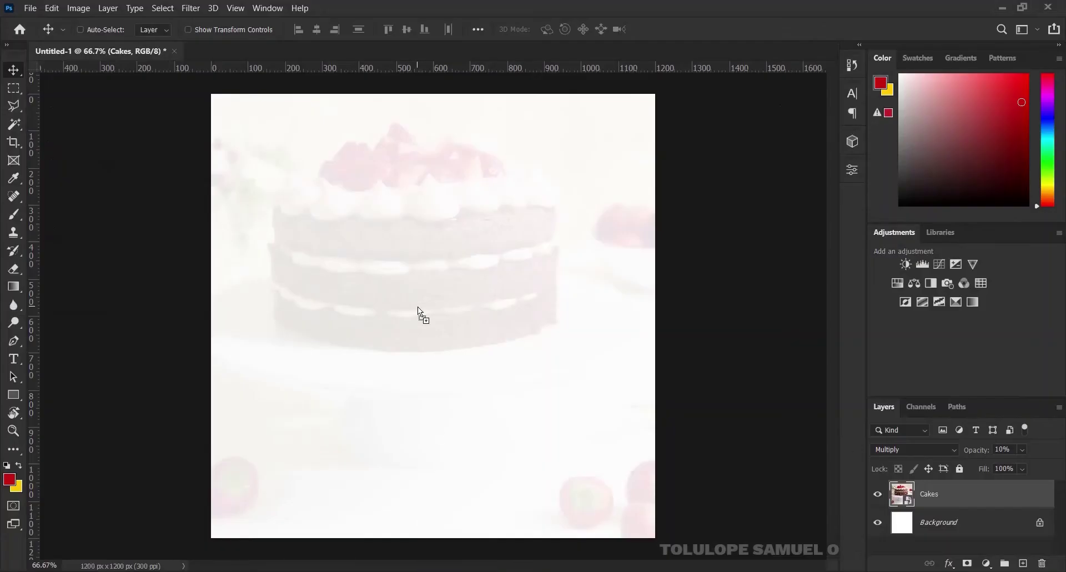
left_click_drag(417, 314, 418, 315)
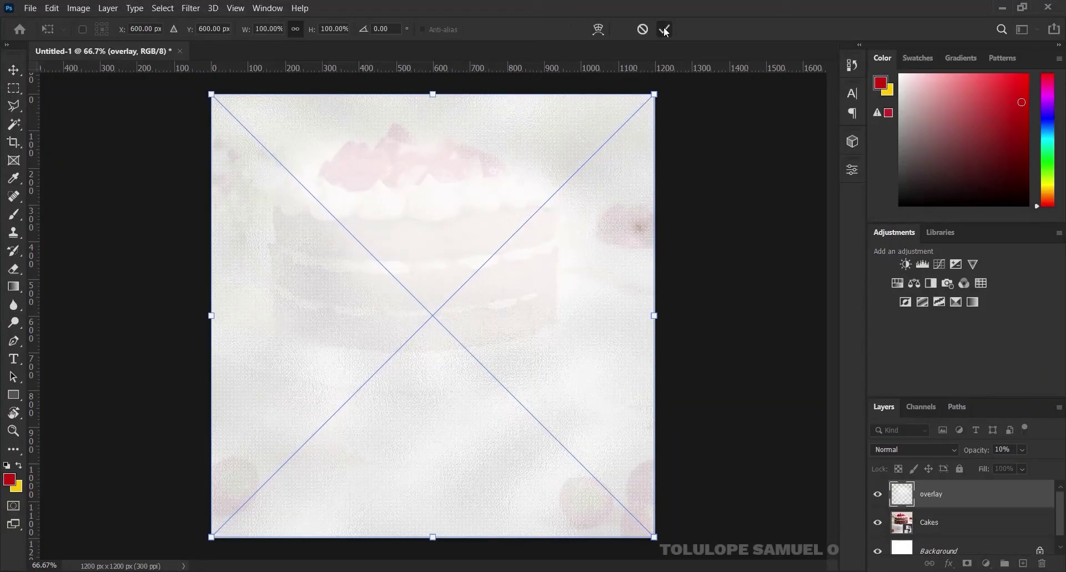
Commit the placed overlay texture and set its layer opacity to 40%
left_click(665, 32)
key("v")
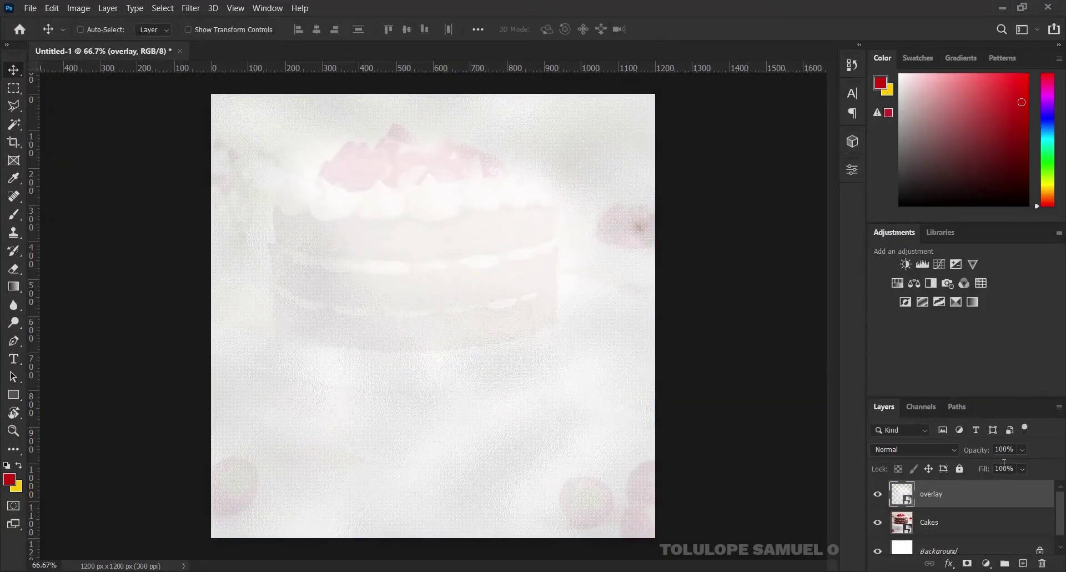
left_click_drag(980, 453, 955, 454)
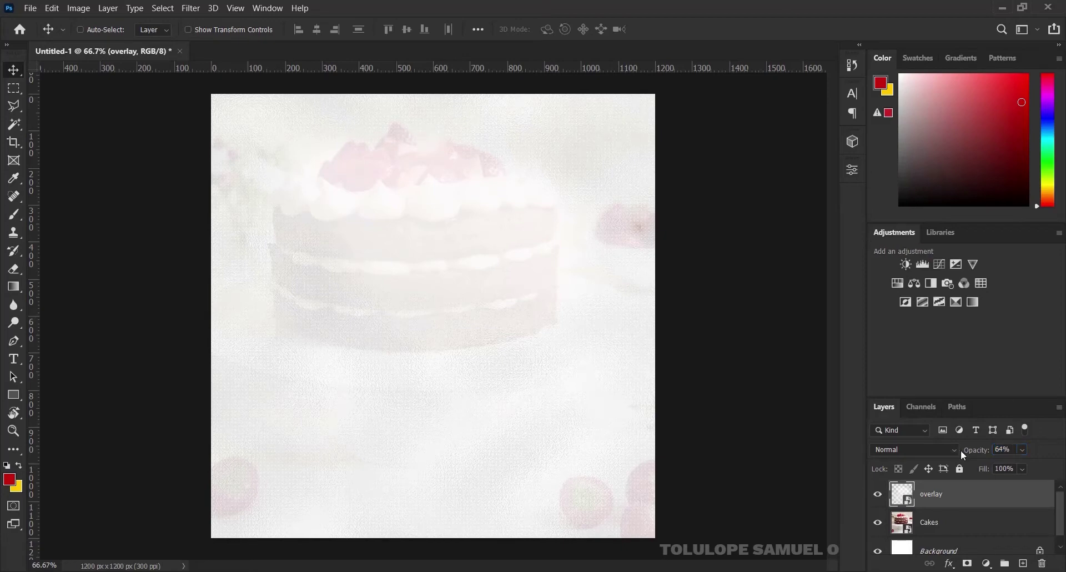
left_click(998, 449)
left_click(1002, 450)
double_click(992, 447)
type("40")
key("Return")
key("t")
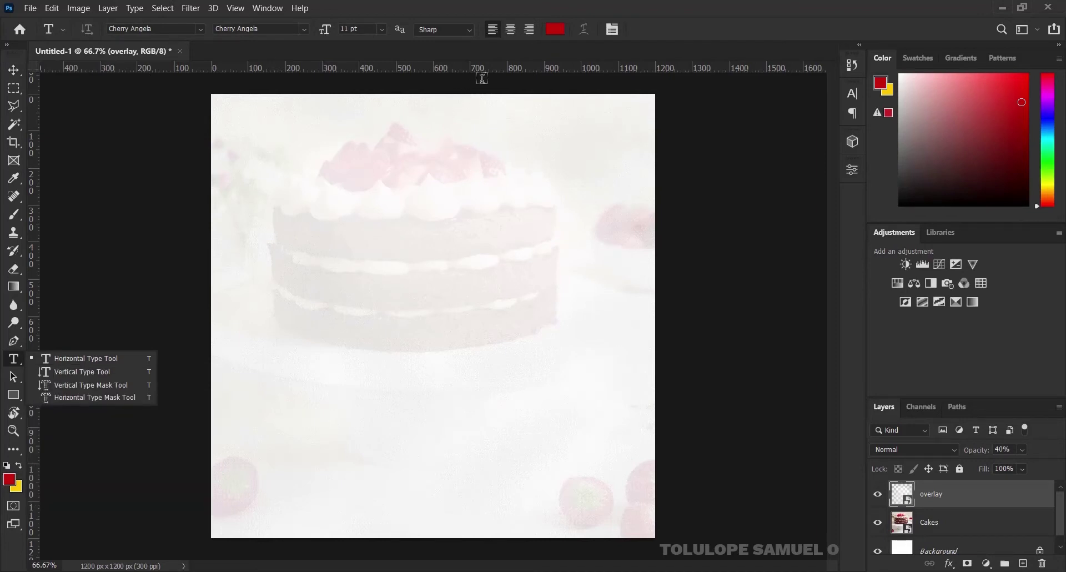
Replace the placeholder text with the two-line title 'Joyful' / 'Cakes' near the top left
left_click(318, 192)
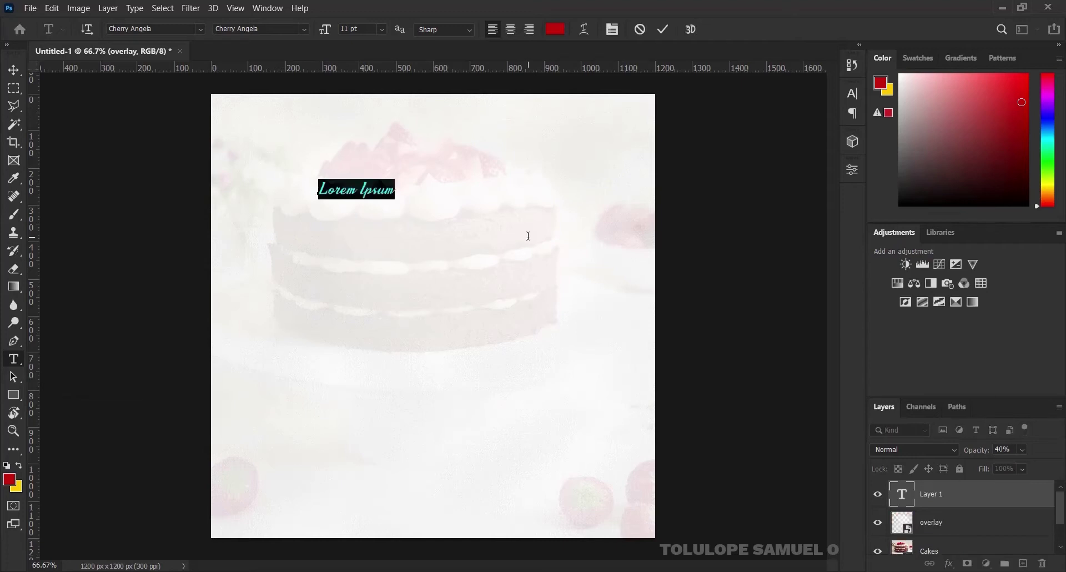
key("Left")
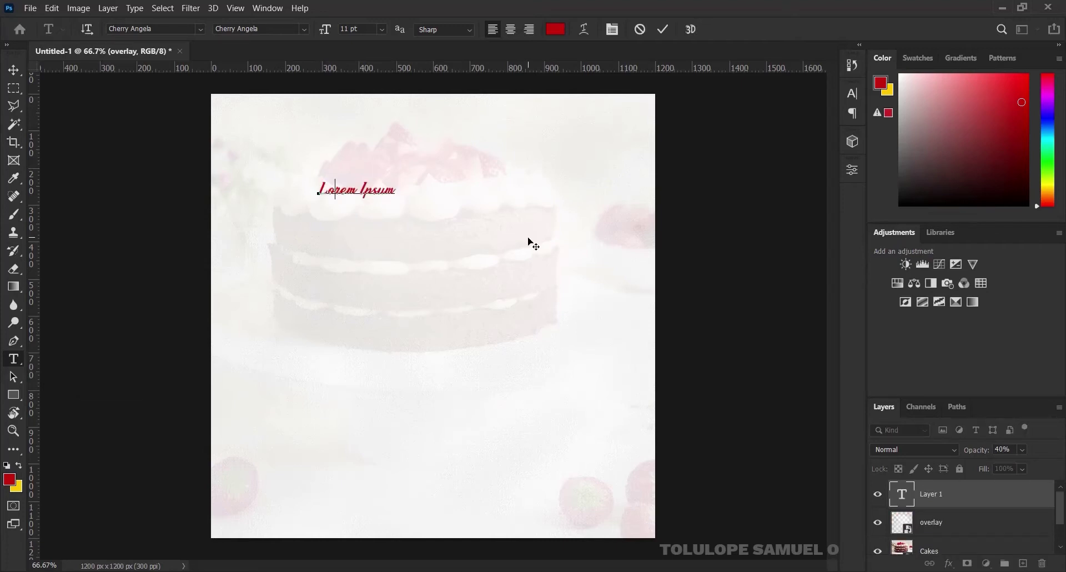
key("ctrl+a")
type("Joyful")
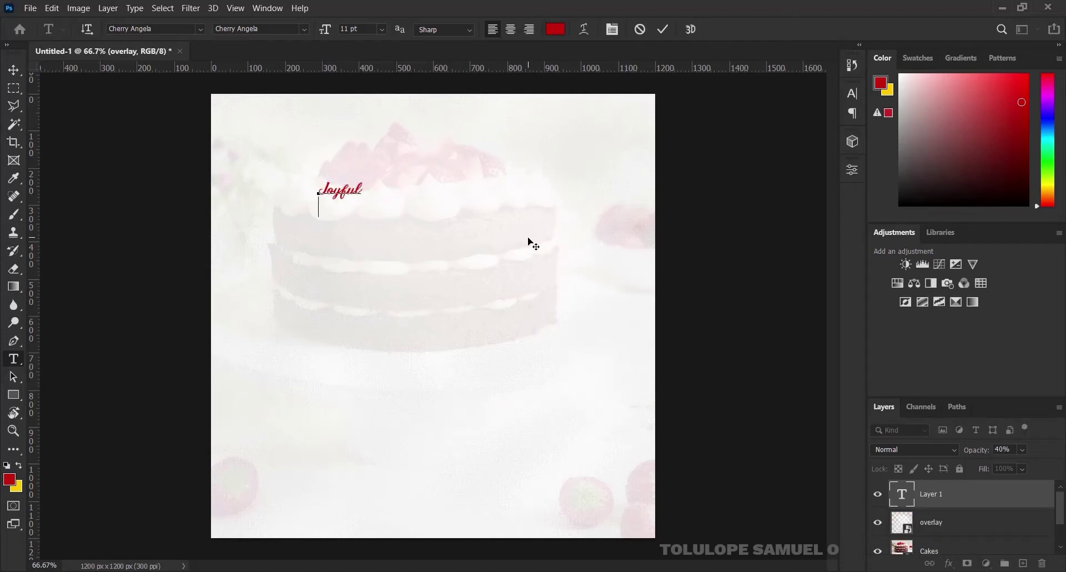
key("Return")
type("Cakes")
key("ctrl+Return")
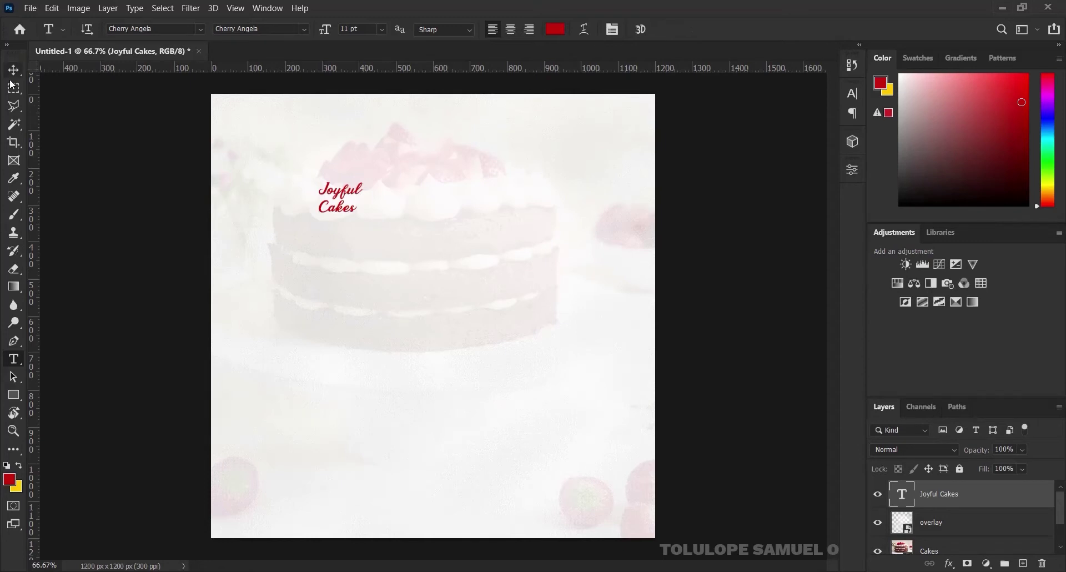
Enlarge the Joyful Cakes title and move it into the canvas's top-left corner
left_click(13, 70)
key("ctrl+t")
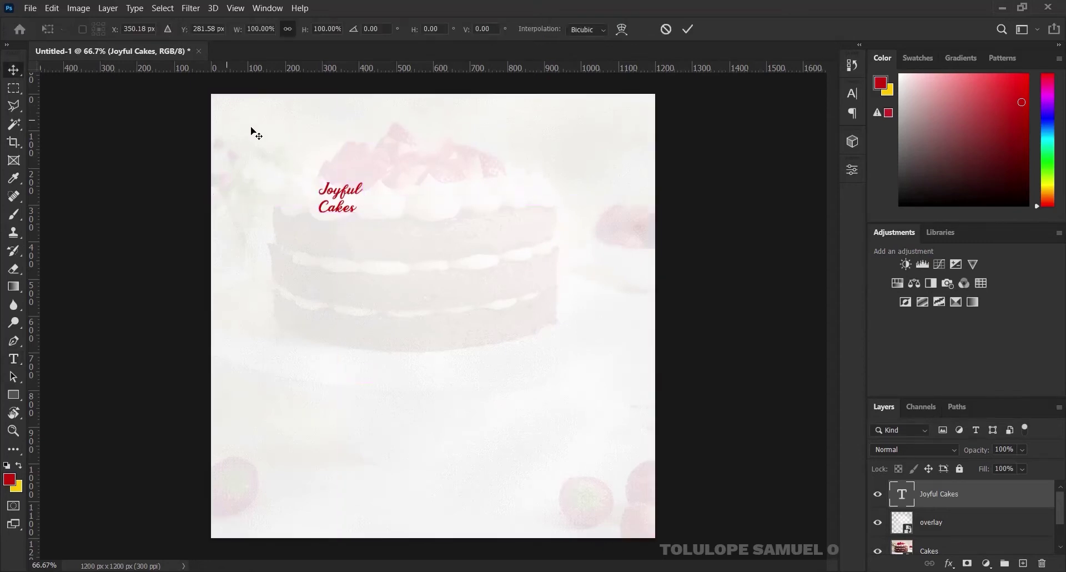
left_click_drag(364, 178, 381, 161)
left_click(688, 29)
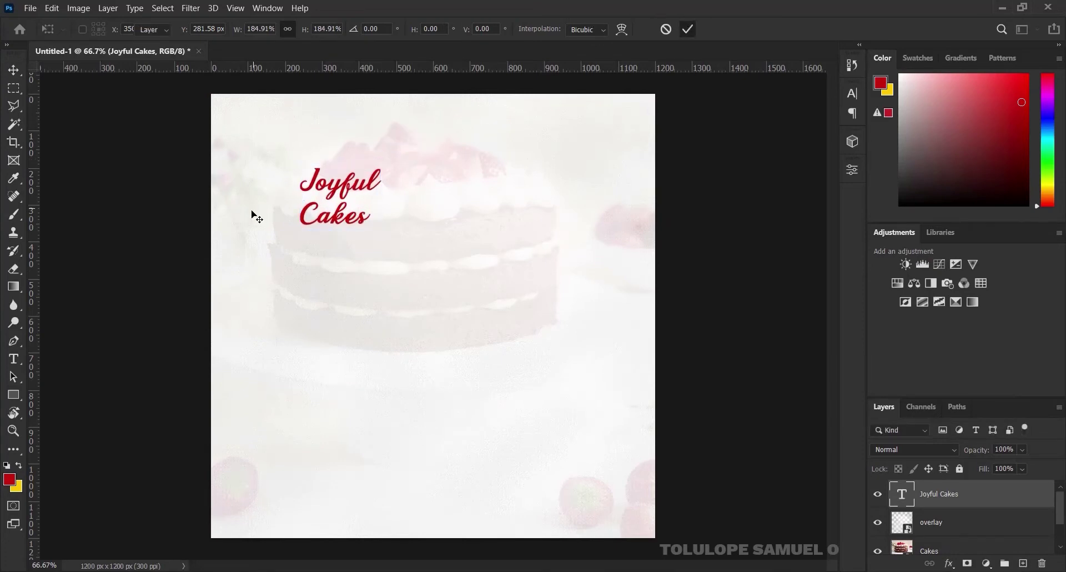
left_click_drag(329, 200, 276, 152)
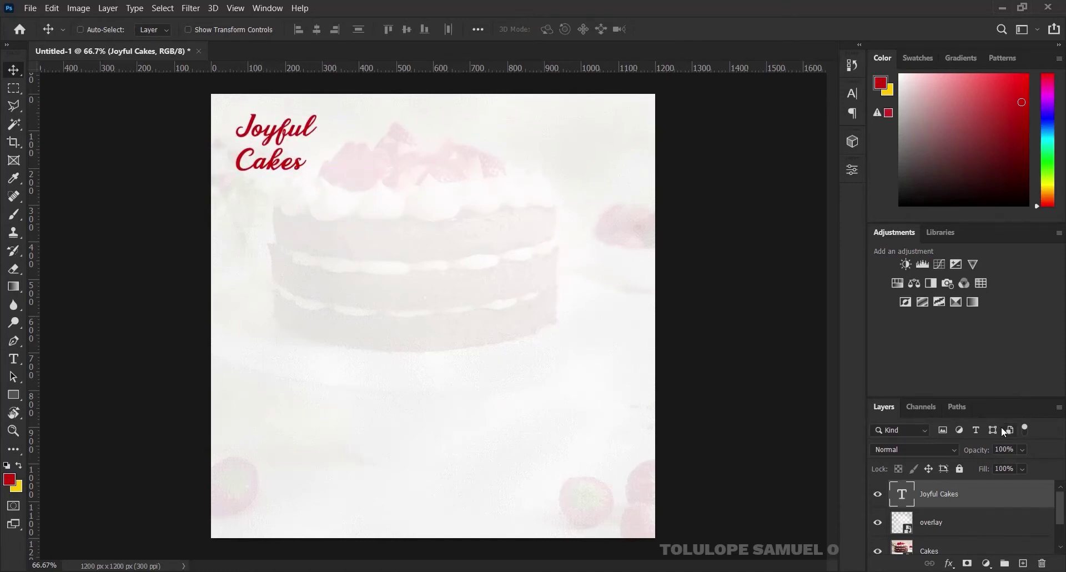
Give the title a Drop Shadow with Distance 0 and Size 1, plus Bevel & Emboss
right_click(978, 493)
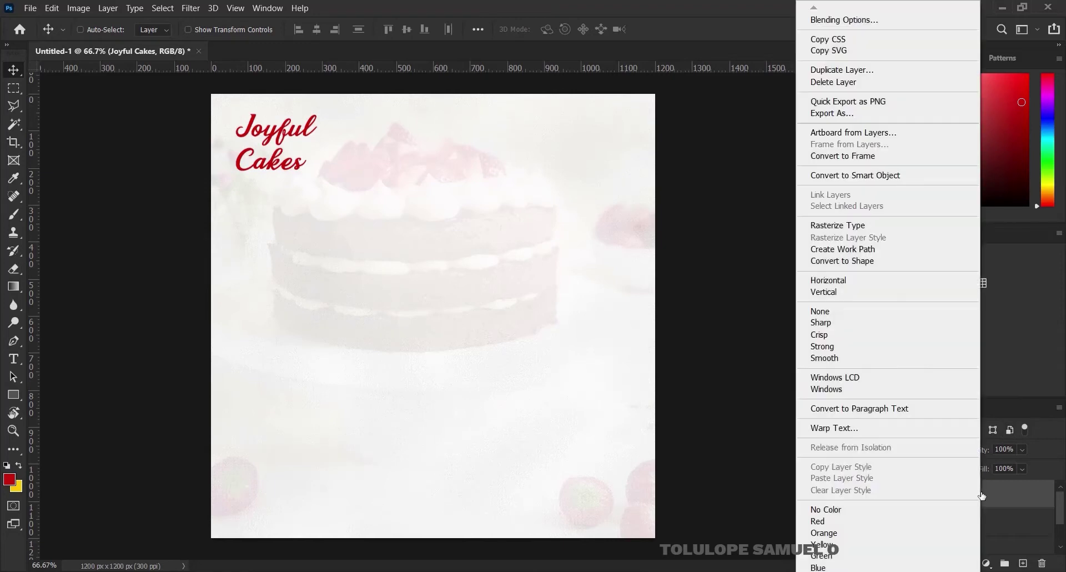
left_click(858, 21)
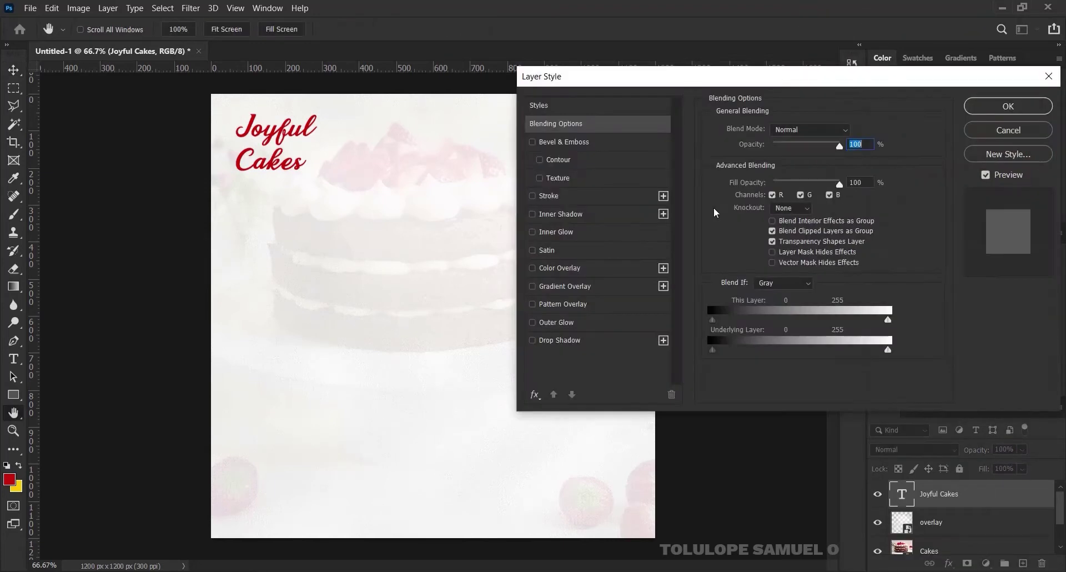
left_click(575, 338)
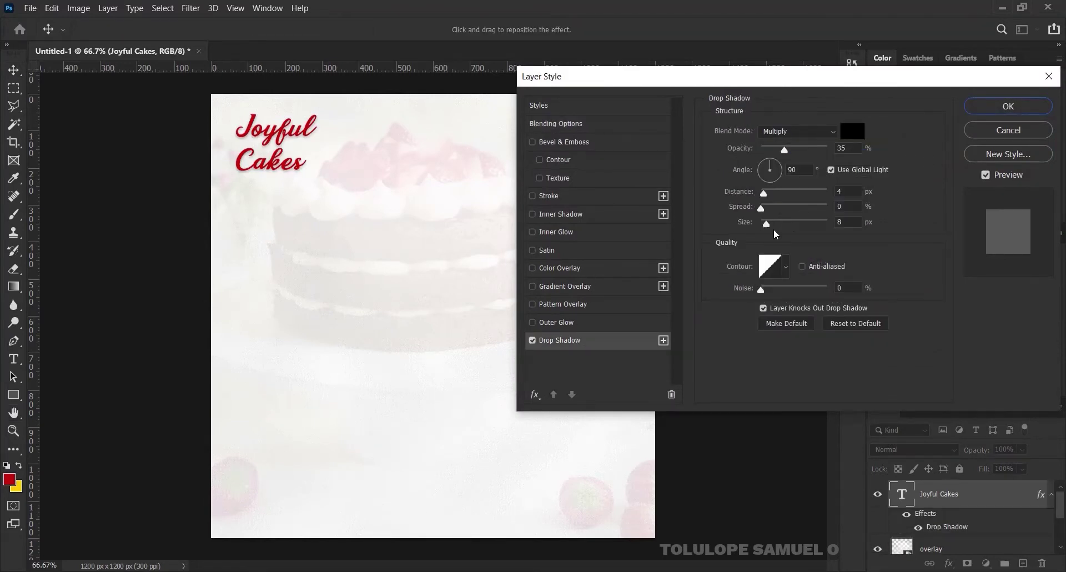
left_click_drag(767, 224, 762, 224)
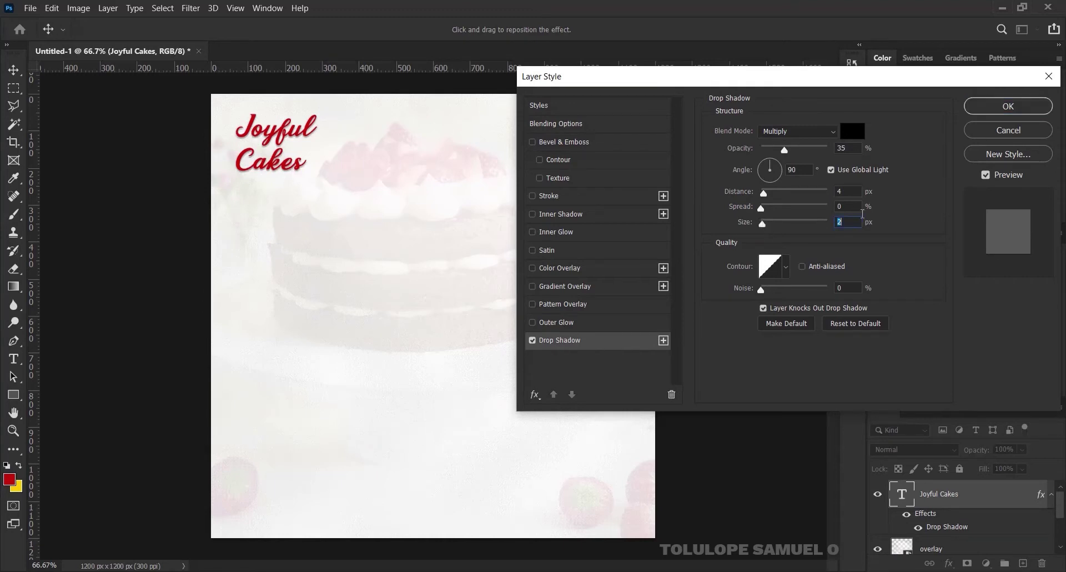
type("1")
left_click_drag(764, 193, 762, 195)
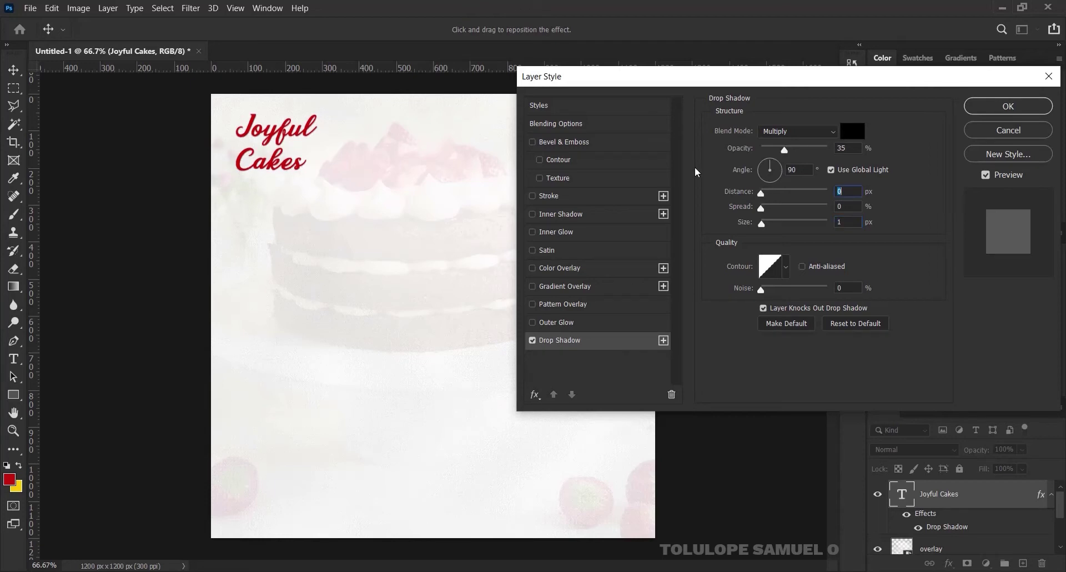
left_click(547, 144)
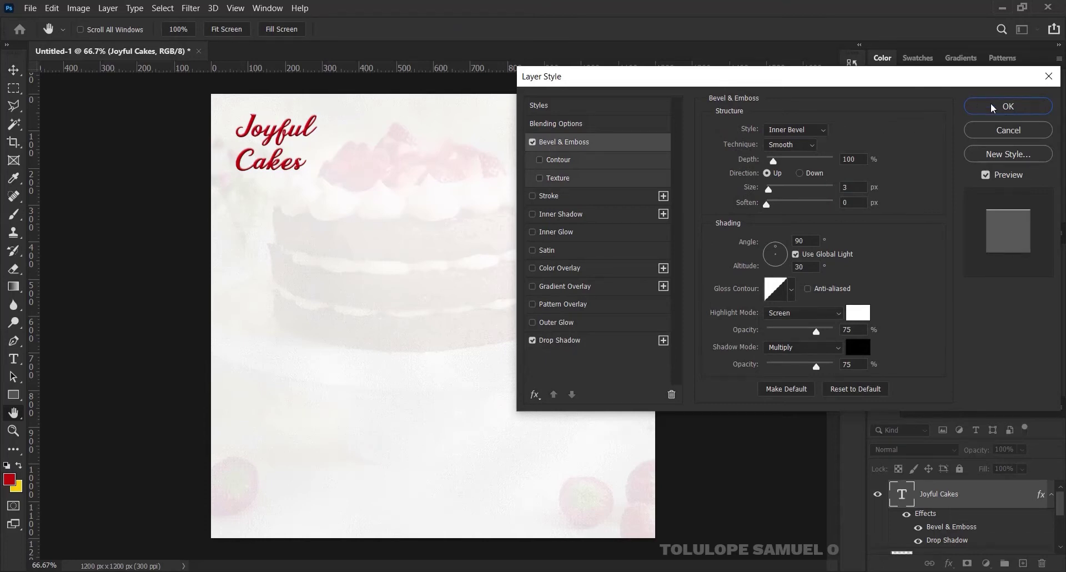
left_click(992, 108)
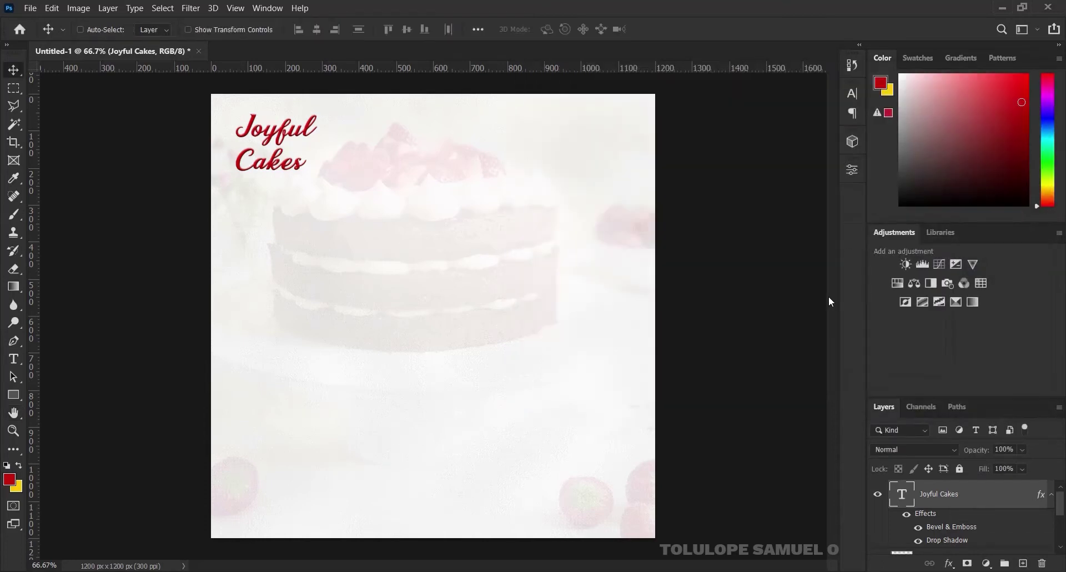
Draw a circle with the Ellipse Tool over the middle of the canvas
left_click(14, 395)
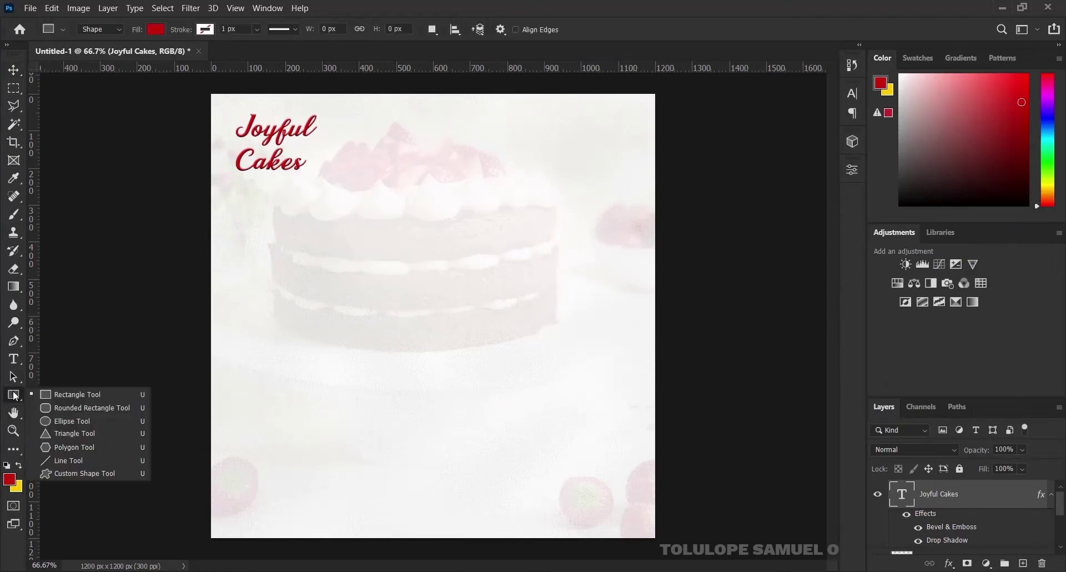
left_click(61, 421)
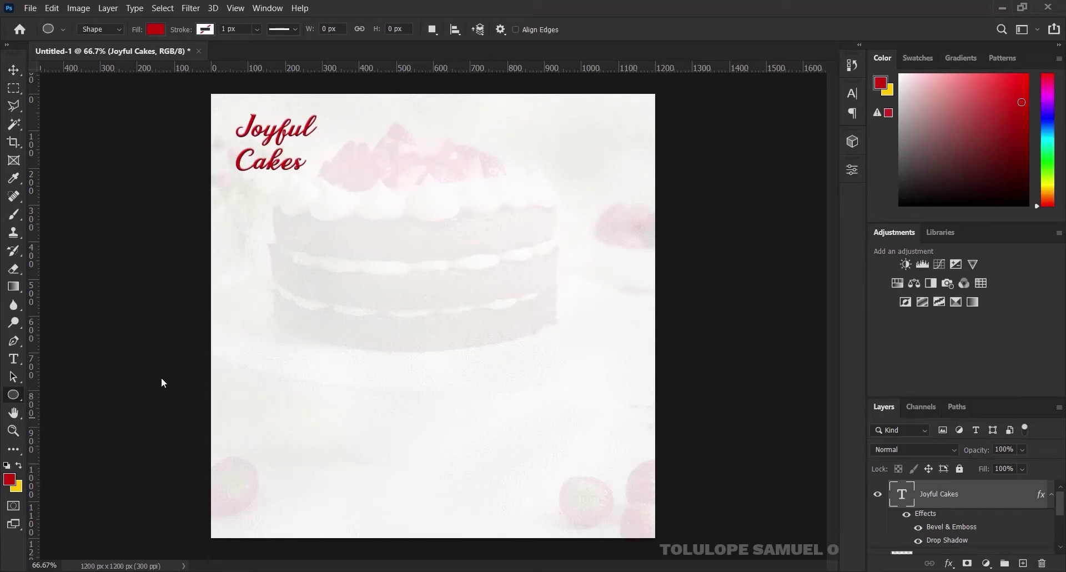
left_click(1050, 501)
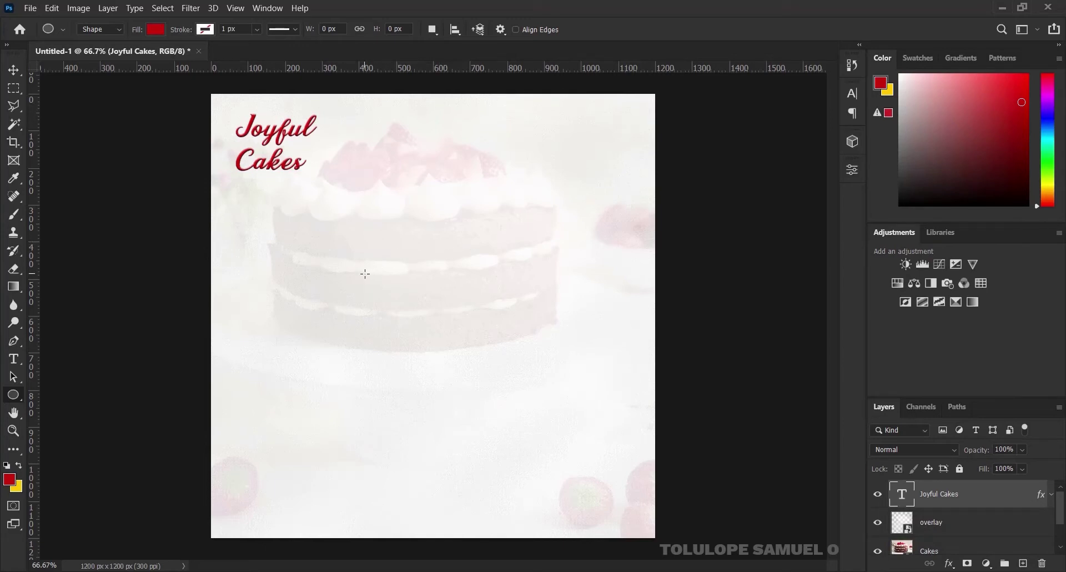
left_click_drag(365, 273, 464, 340)
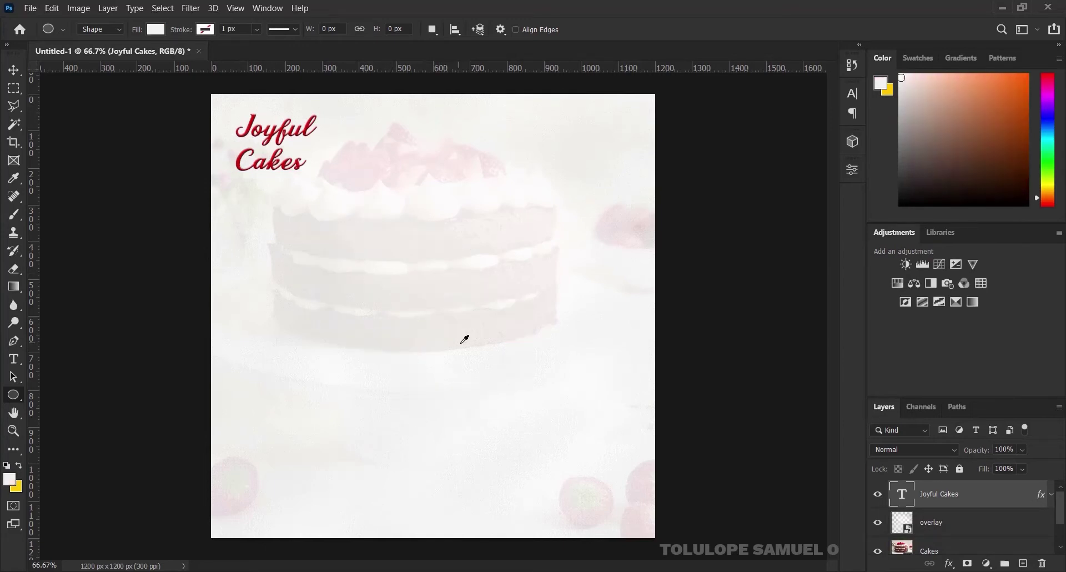
left_click_drag(382, 273, 484, 343)
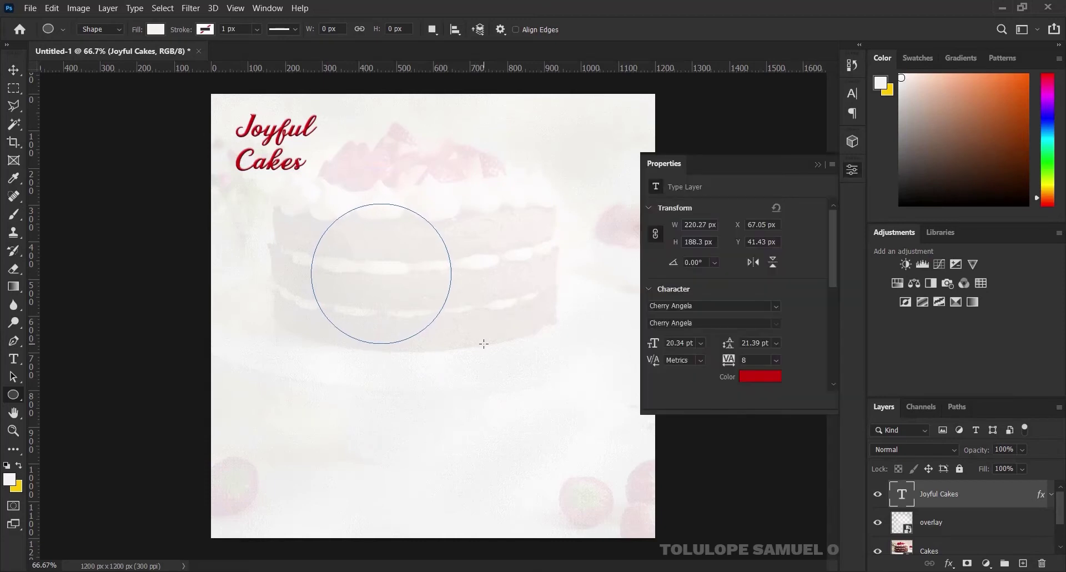
left_click(818, 165)
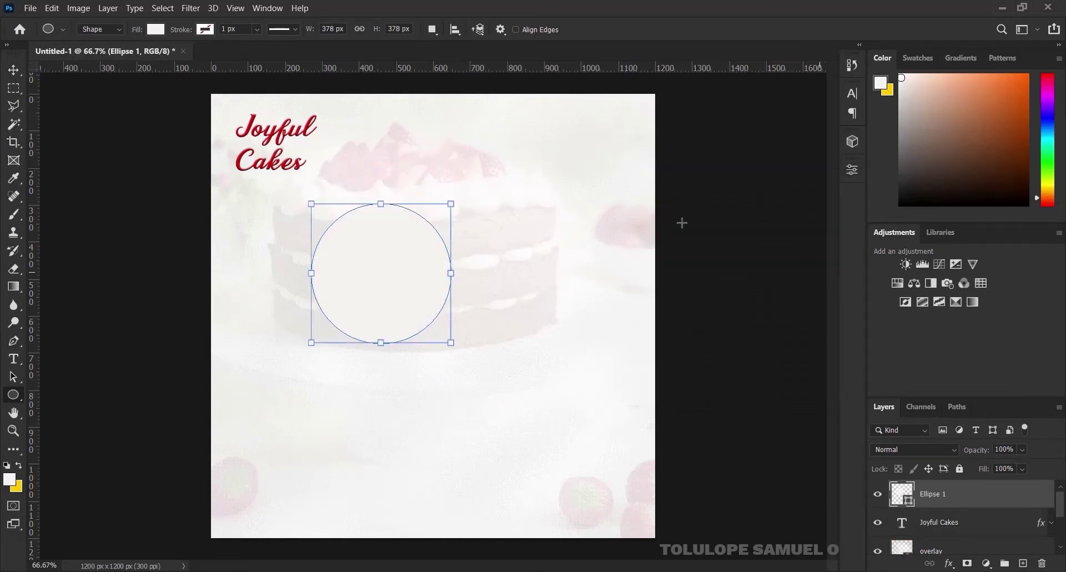
Centre the circle horizontally and vertically on the canvas
left_click(13, 70)
left_click_drag(450, 307, 502, 332)
key("ctrl+a")
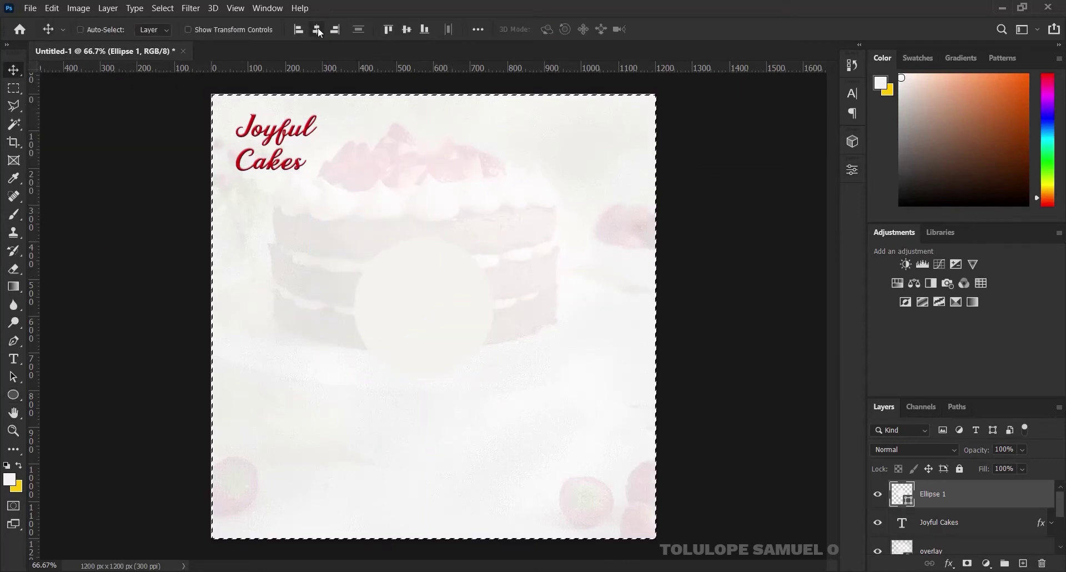
left_click(317, 30)
left_click(406, 30)
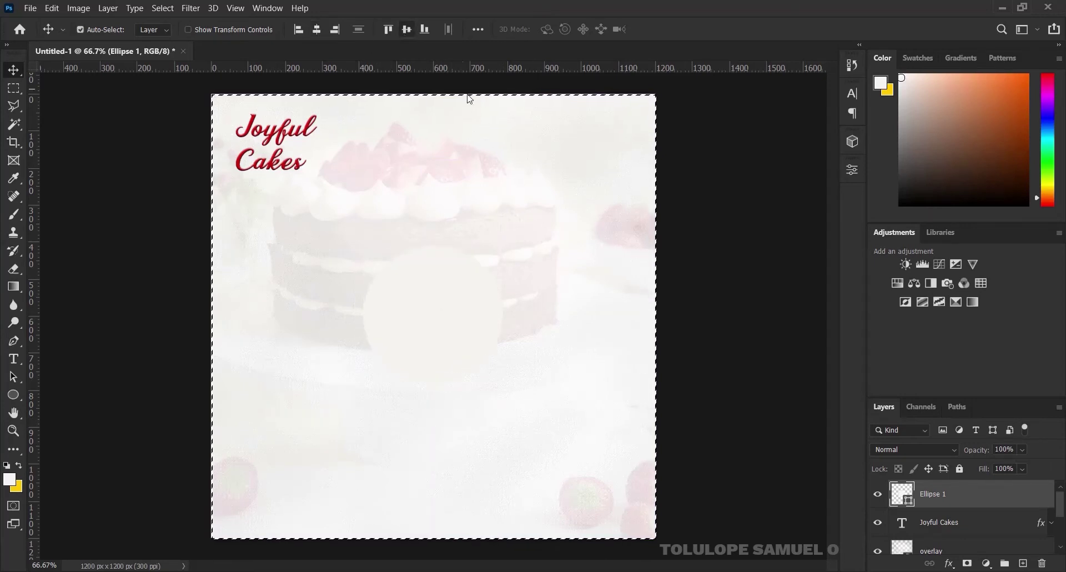
key("ctrl+d")
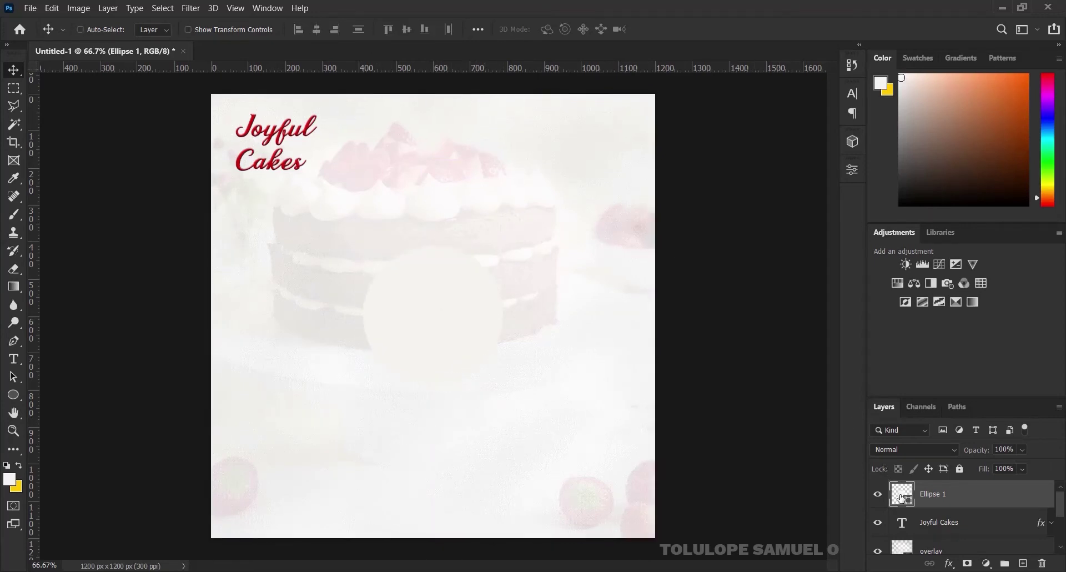
Fill the circle with the title's red #c80d0b and duplicate it as Ellipse 1 copy
double_click(901, 498)
left_click(251, 122)
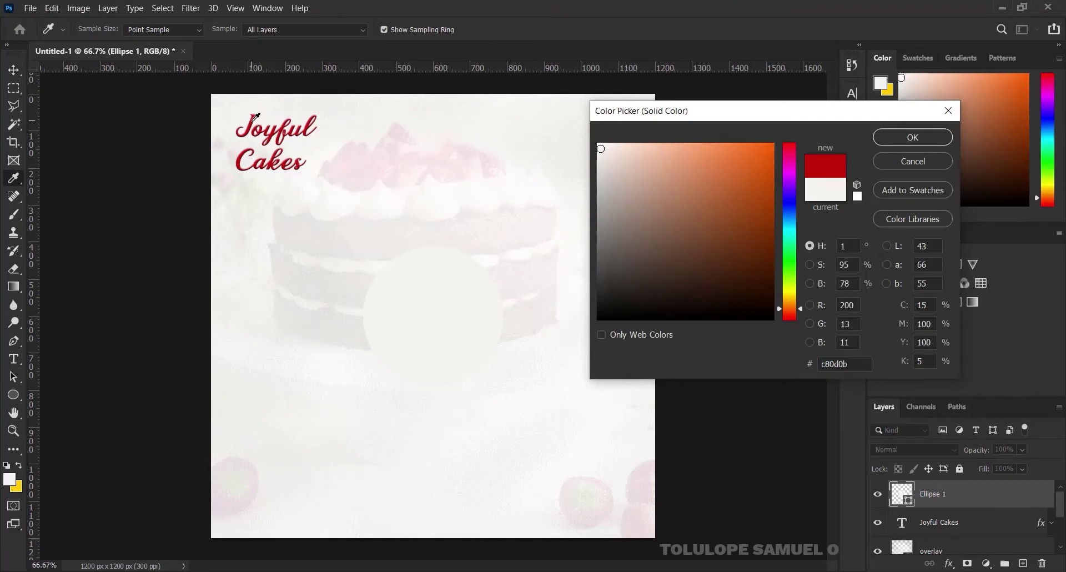
left_click(912, 137)
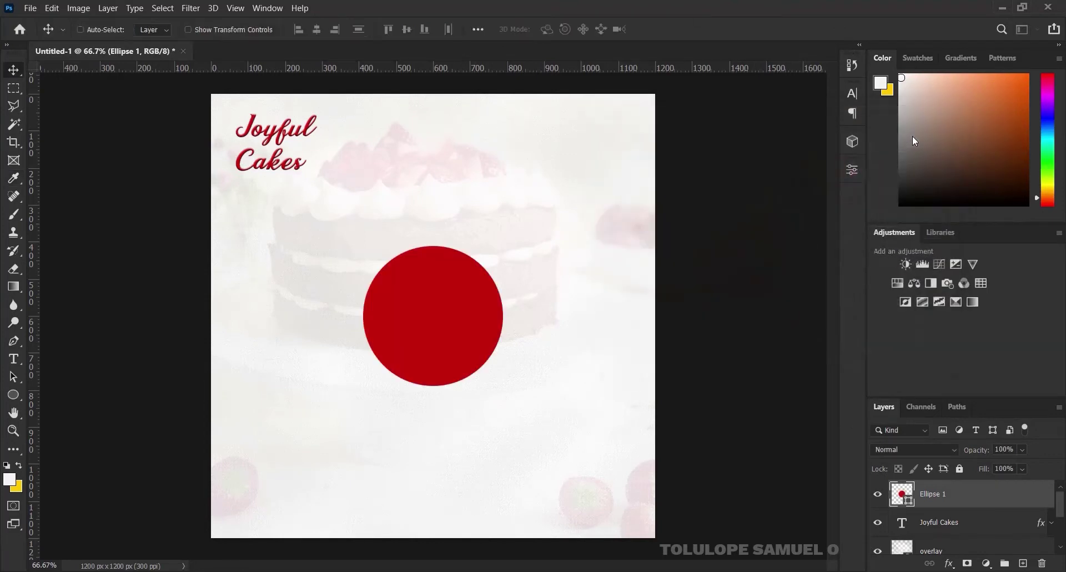
key("ctrl")
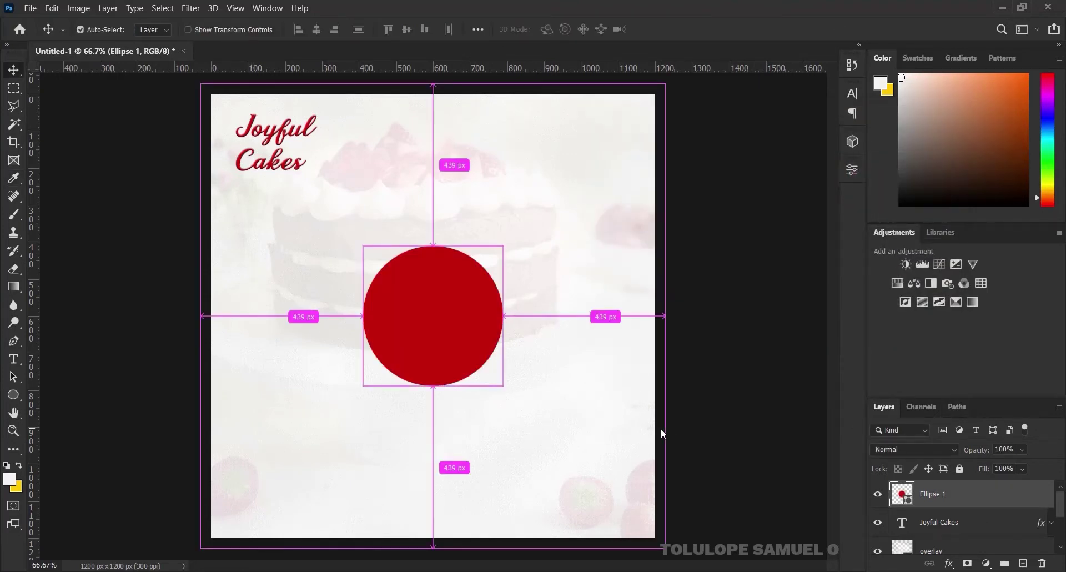
key("ctrl+j")
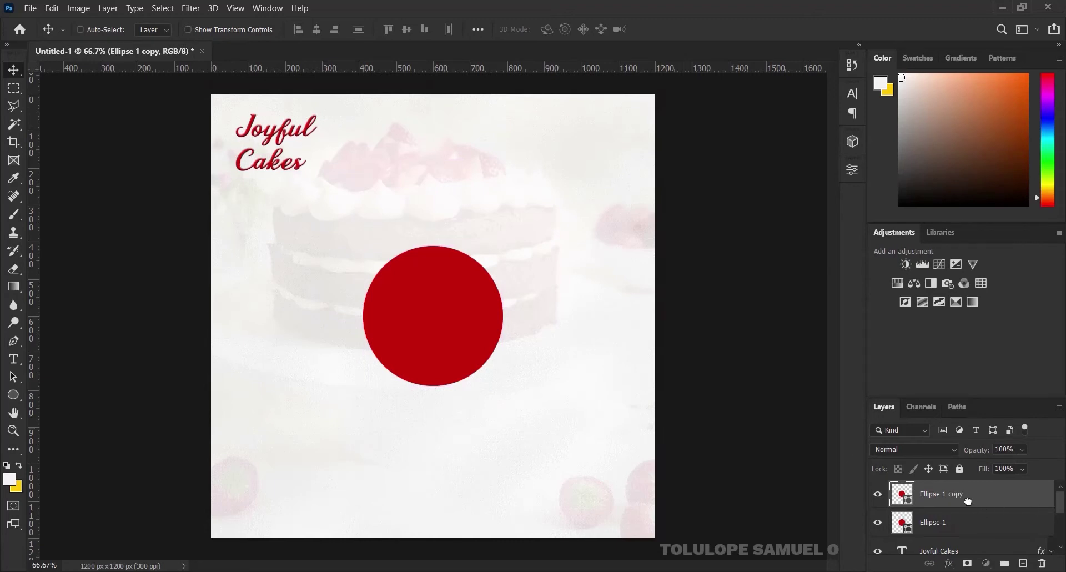
Move Ellipse 1 copy below Ellipse 1 and scale it to about 104%
left_click_drag(967, 501, 964, 530)
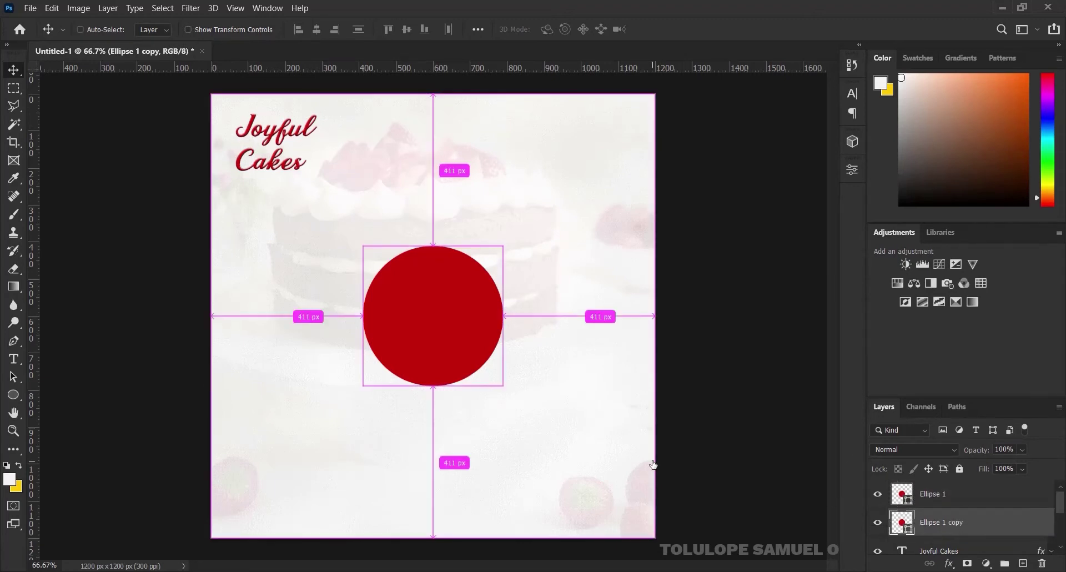
key("ctrl+t")
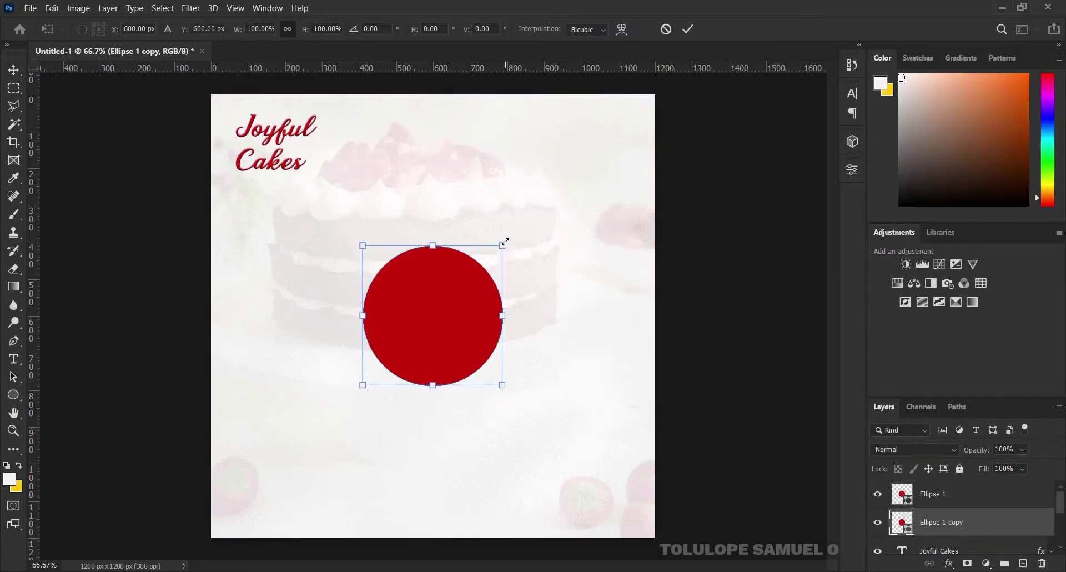
left_click_drag(506, 241, 507, 237)
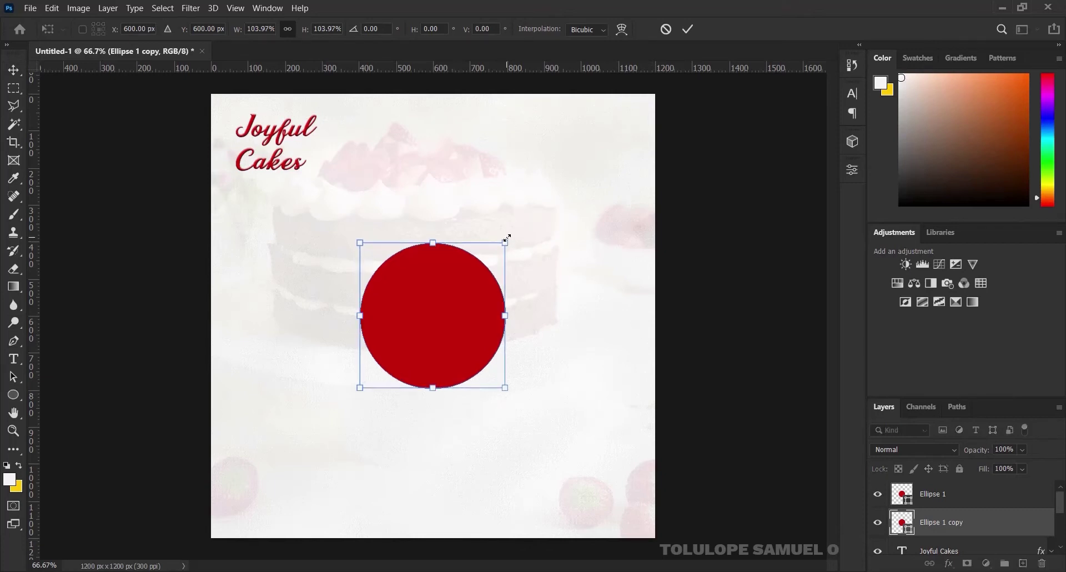
left_click(687, 31)
Select Ellipse 1 and drag the chocolate cake photo from the asset folder toward the flyer
left_click(981, 494)
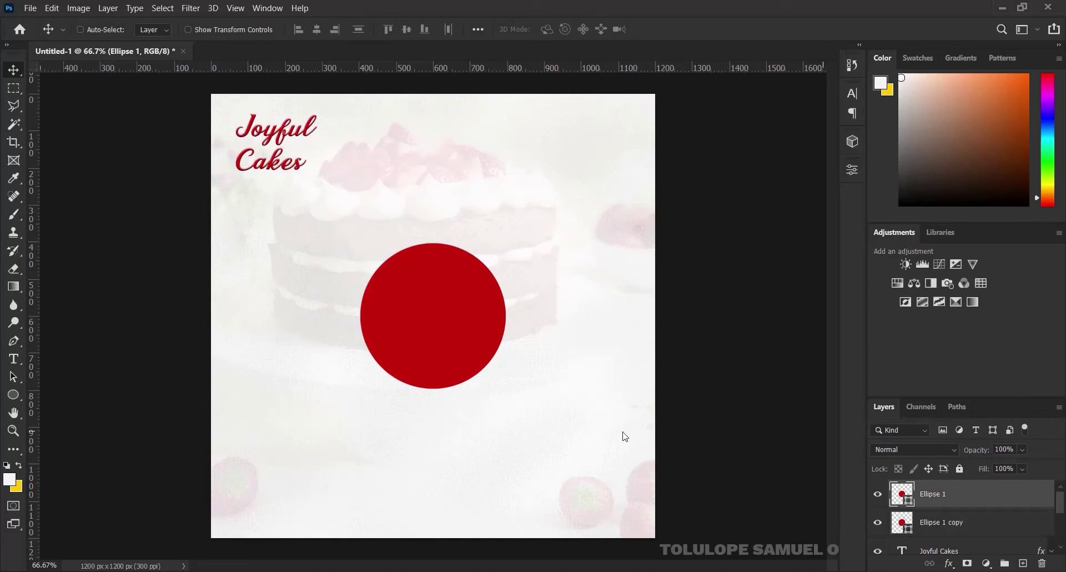
key("alt+Tab")
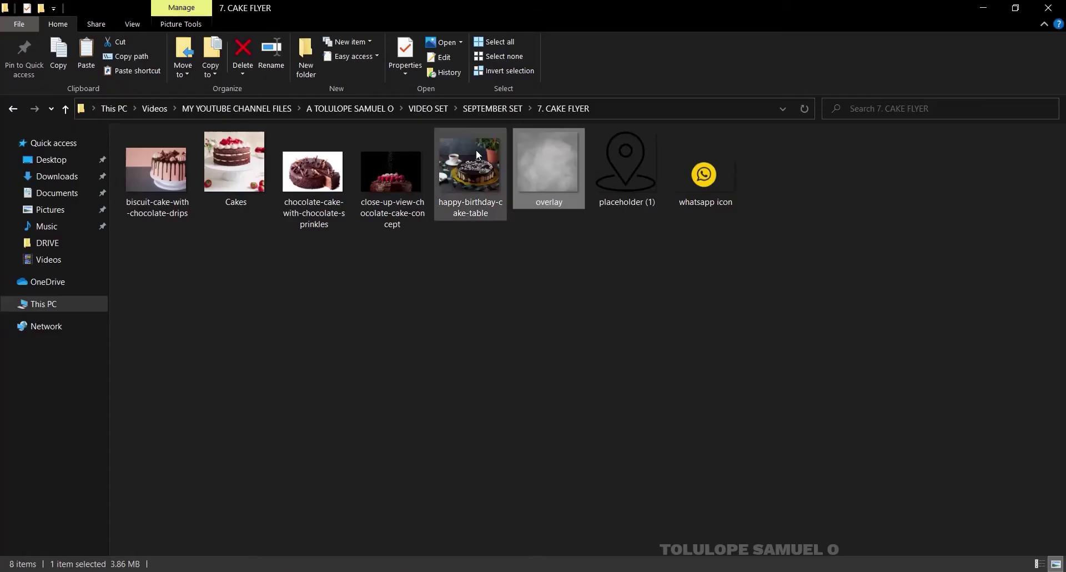
left_click_drag(395, 148, 458, 364)
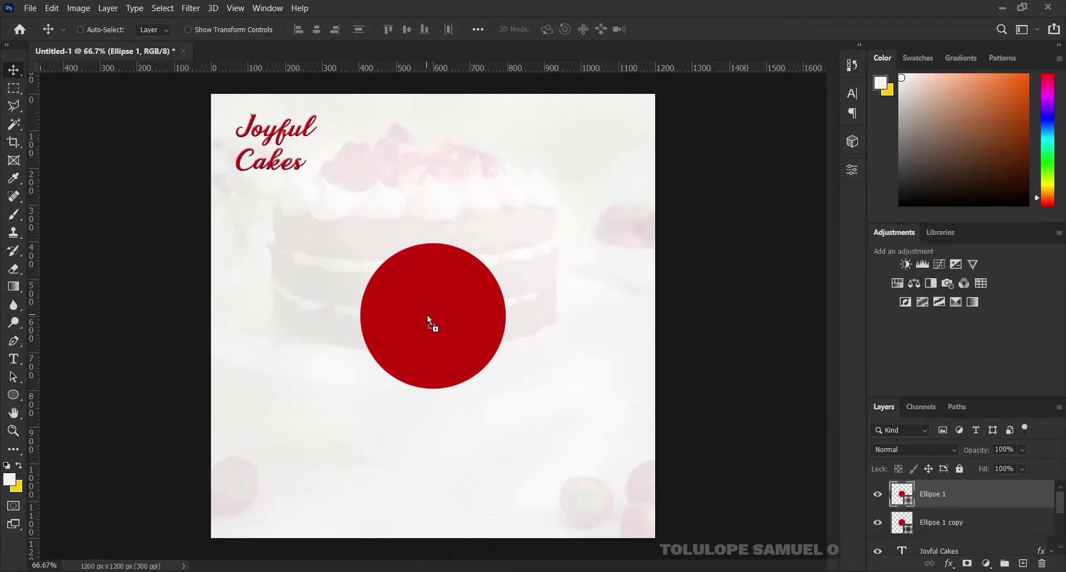
Place the chocolate cake photo, clip it into the red-ringed circle, and shift it up to show raspberries
left_click_drag(427, 315, 428, 315)
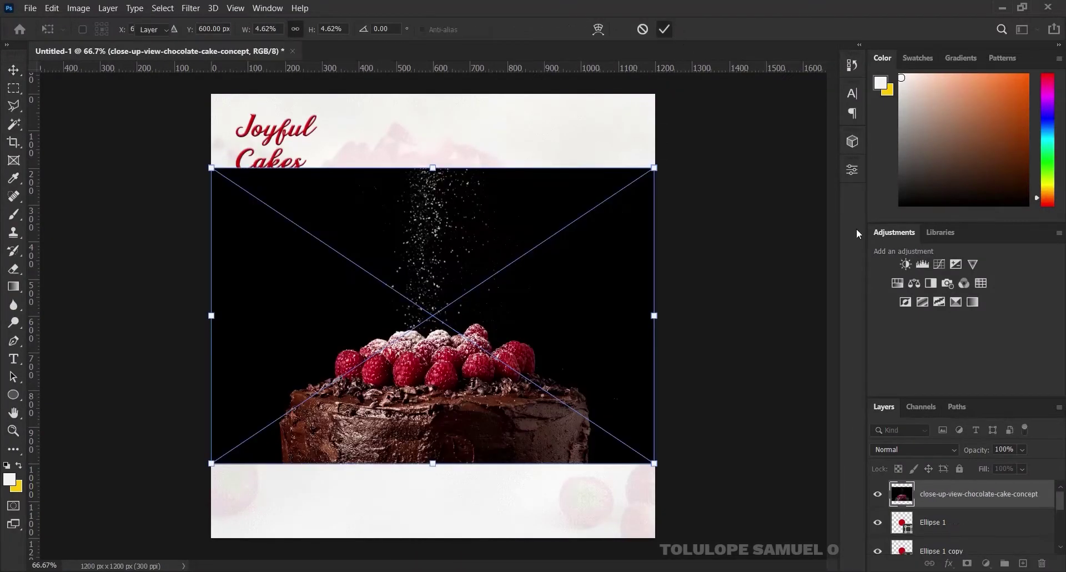
key("Return")
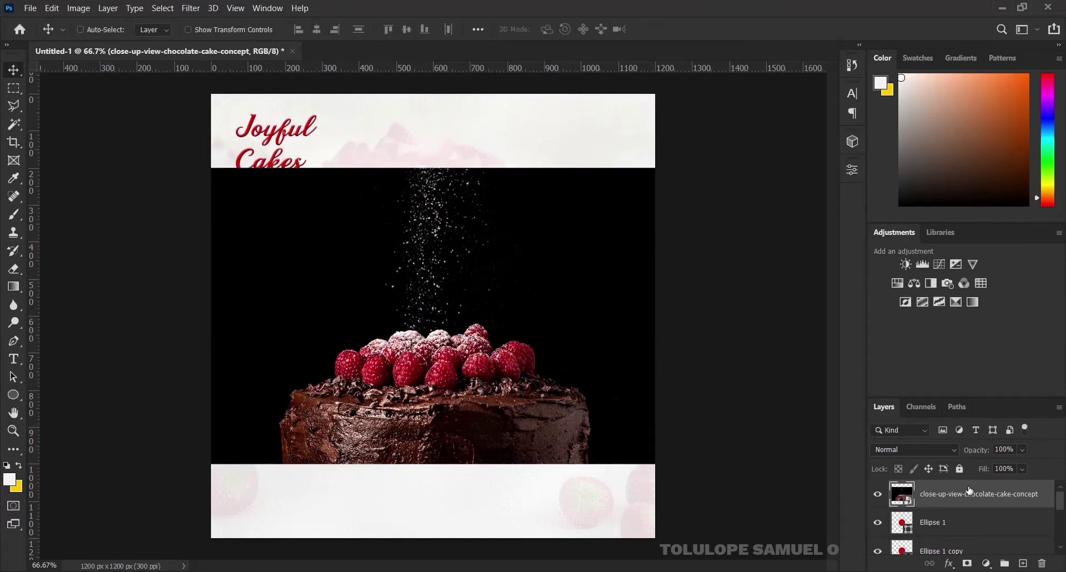
right_click(970, 491)
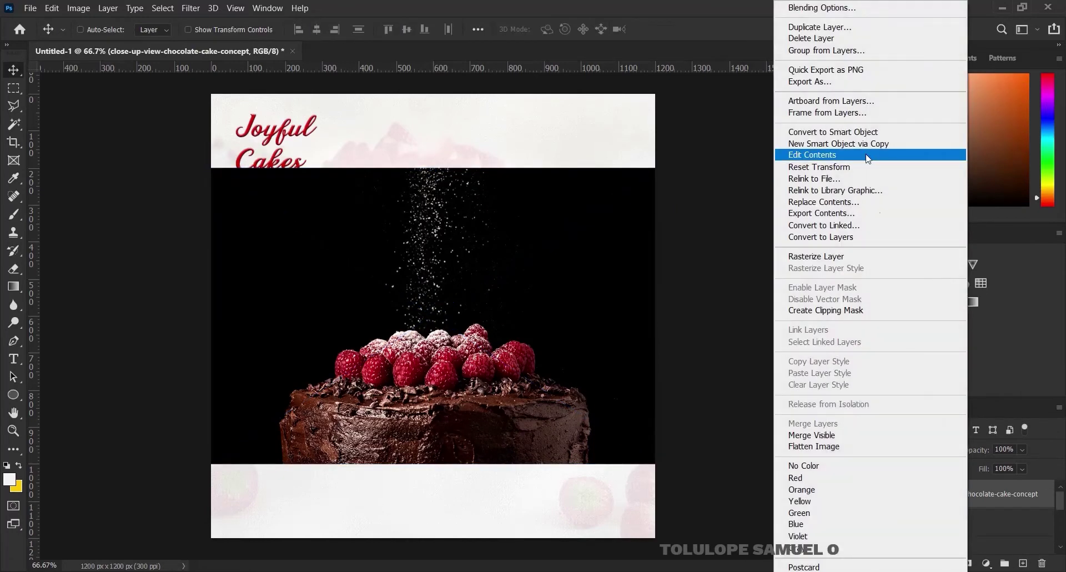
left_click(842, 312)
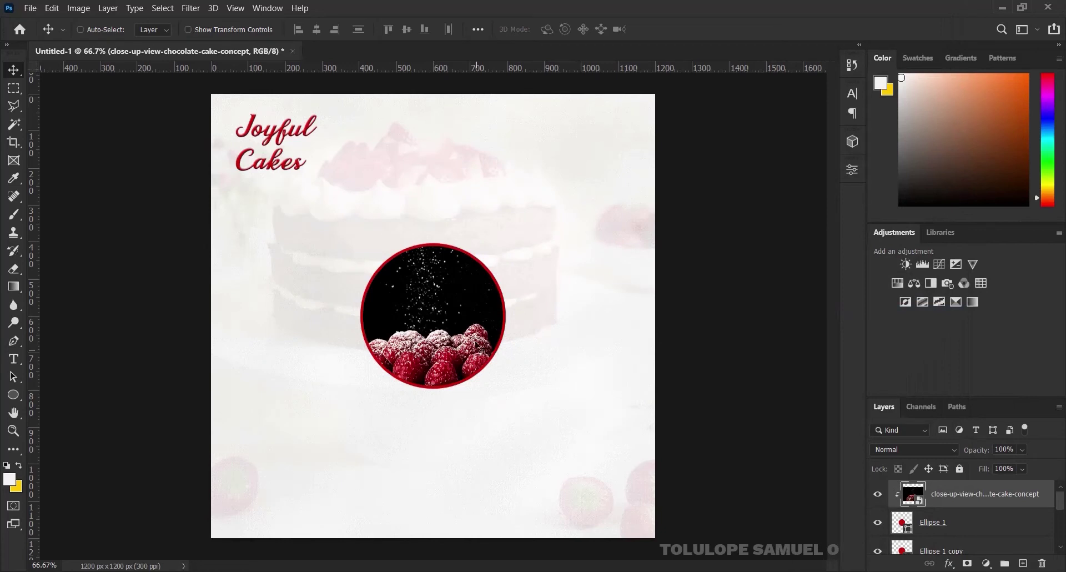
left_click_drag(481, 348, 491, 295)
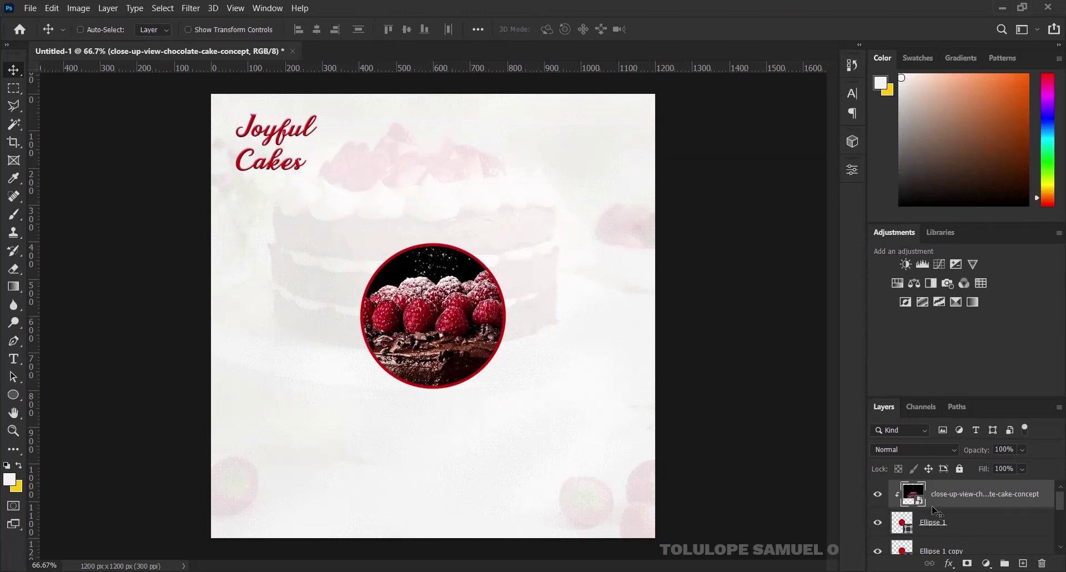
left_click(971, 550, "shift")
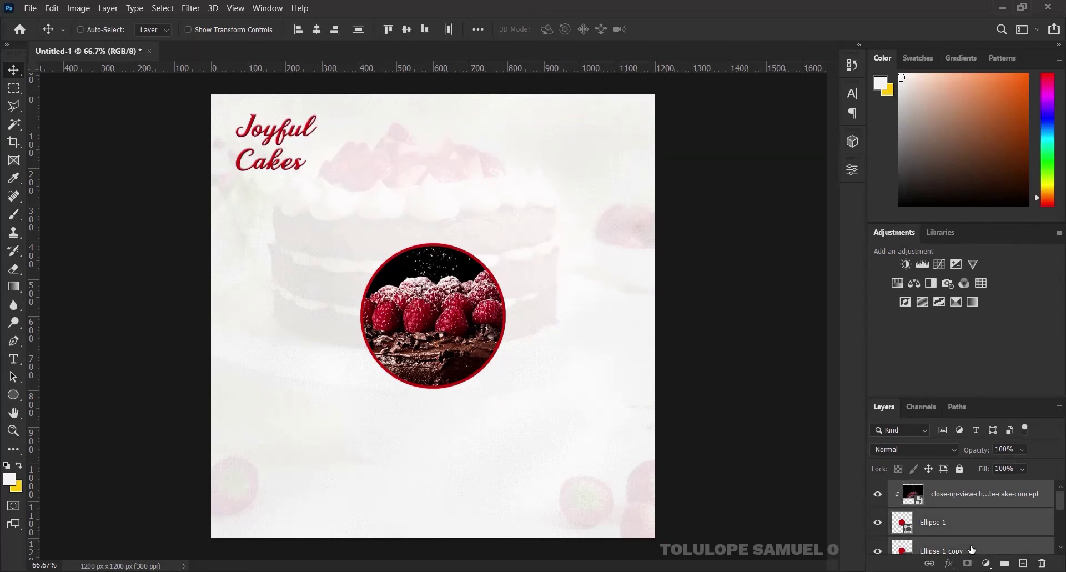
Group the photo and circle layers and name the group 'center cake'
key("ctrl+g")
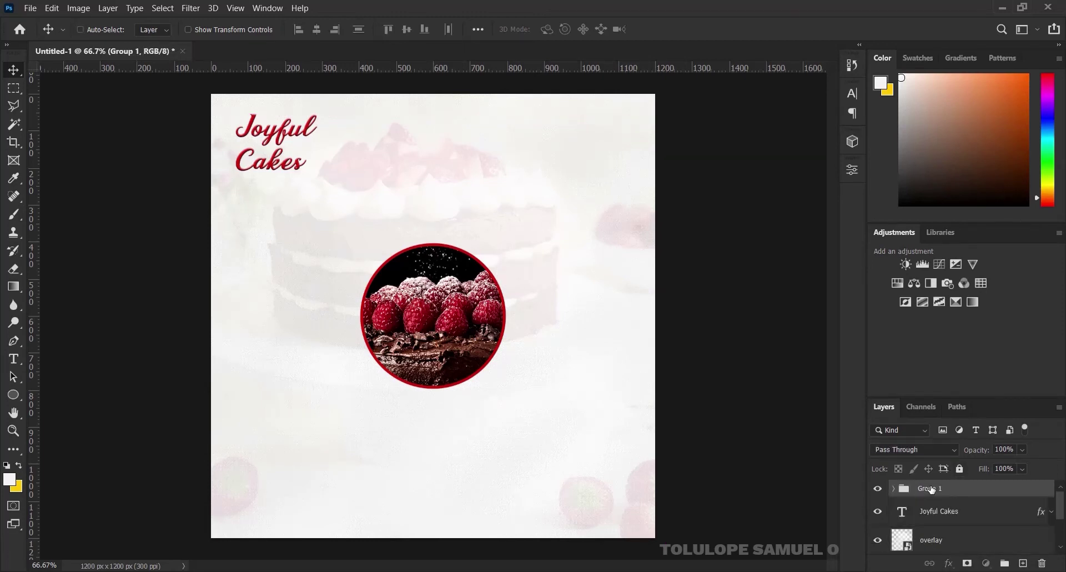
double_click(931, 489)
type("center cake")
key("Return")
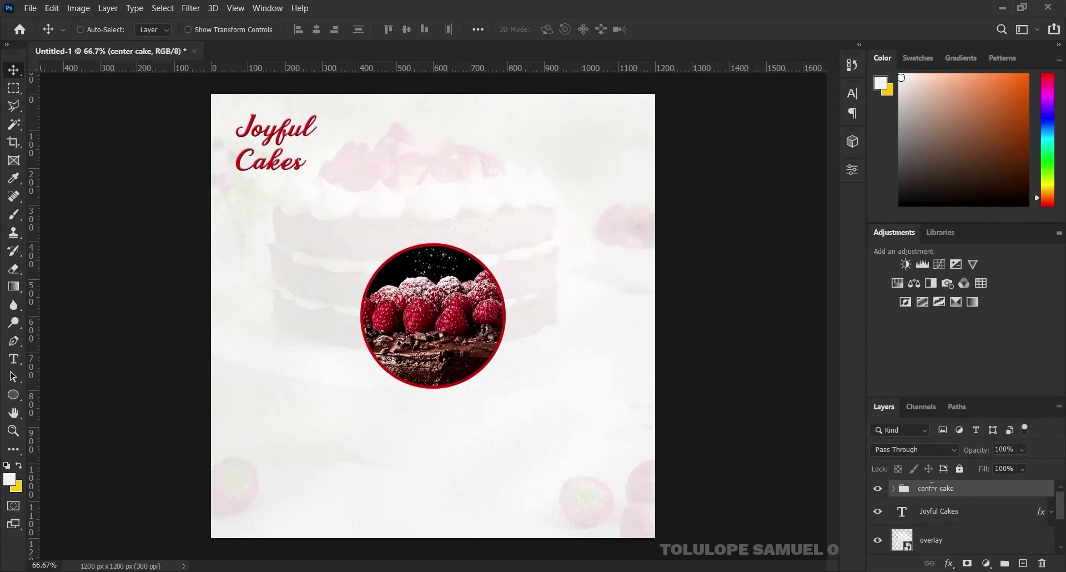
Enlarge the center cake group to about 113%
key("ctrl+t")
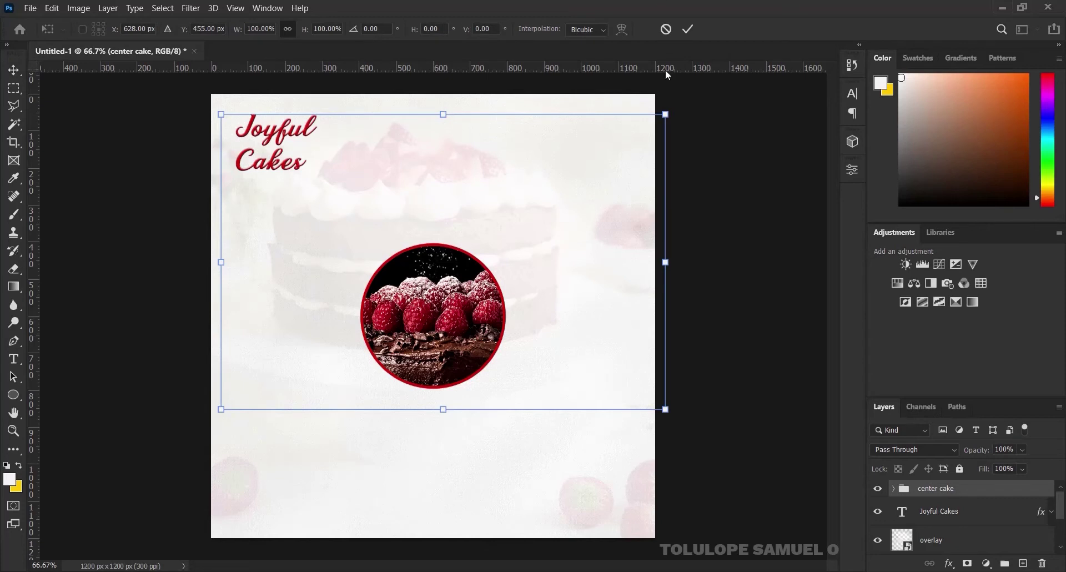
left_click_drag(666, 113, 697, 92)
left_click(689, 29)
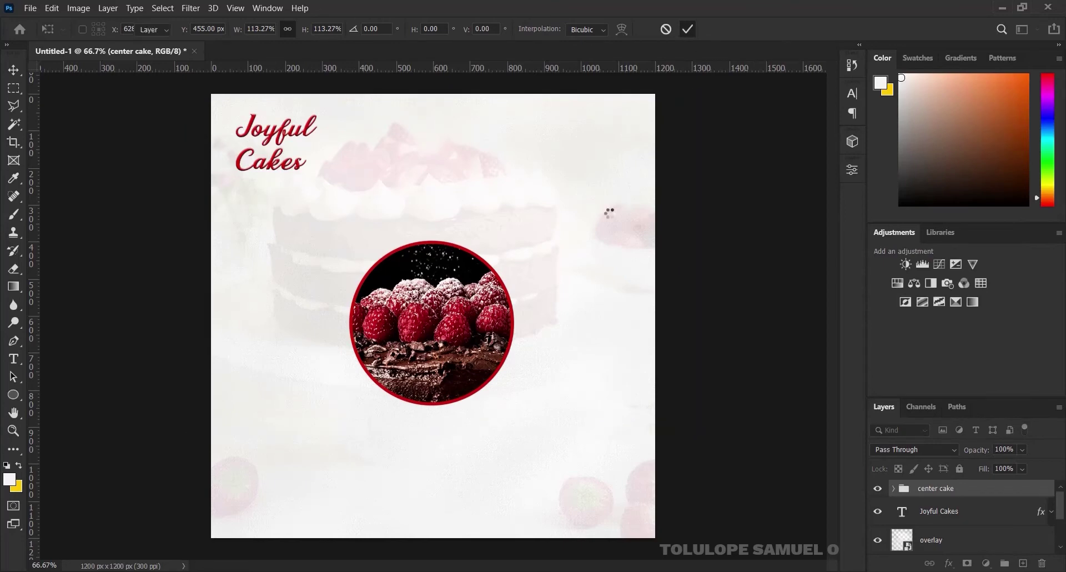
Centre the center cake group horizontally and vertically on the canvas, then duplicate it
key("ctrl+a")
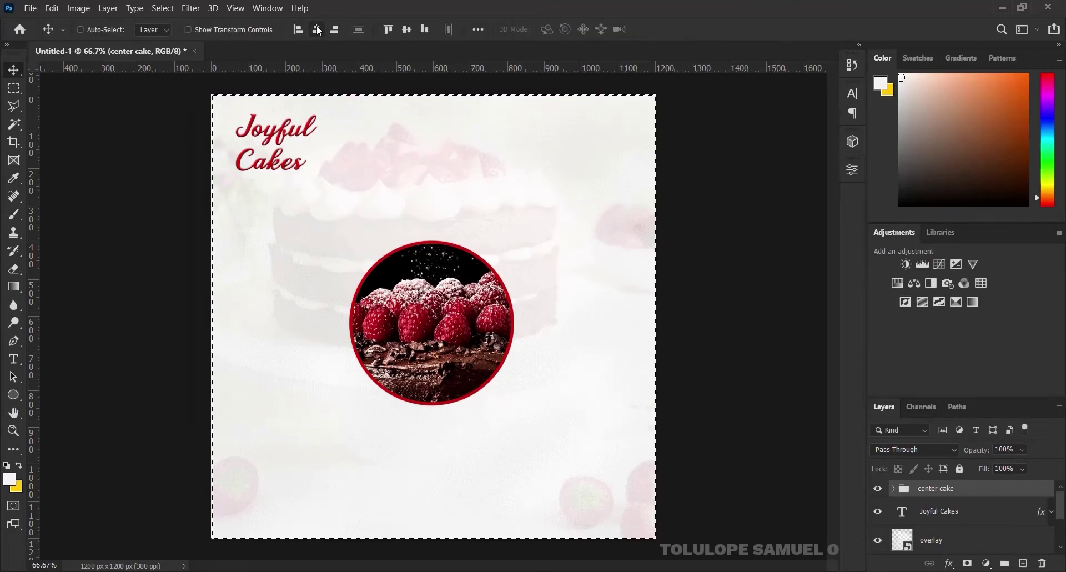
left_click(317, 29)
left_click(409, 28)
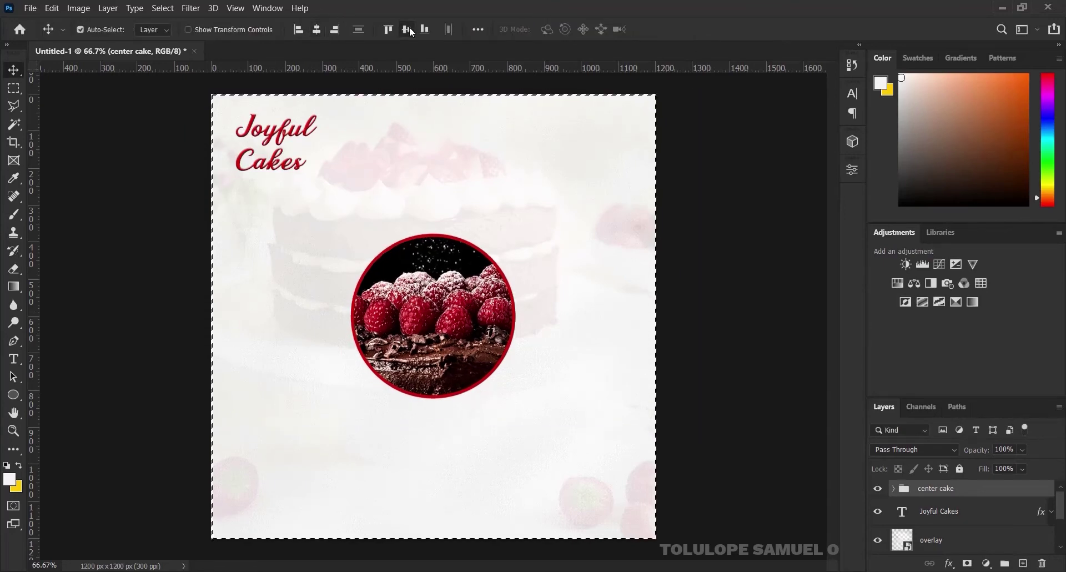
key("ctrl+d")
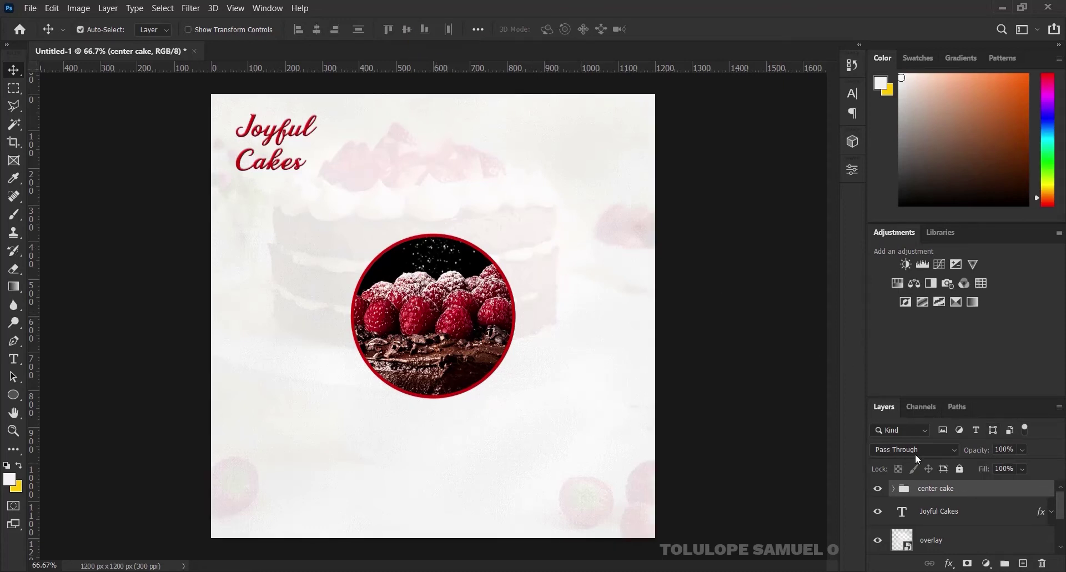
key("ctrl+j")
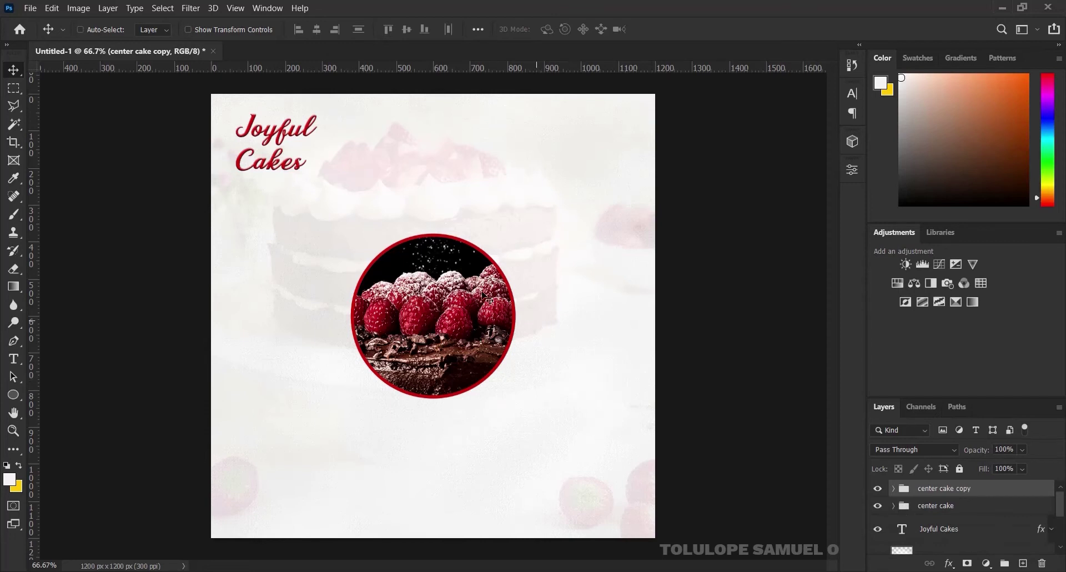
Move the copied circle right, stack it beneath the original, and shrink it to 87.21%
left_click_drag(438, 304, 499, 298)
left_click_drag(958, 489, 956, 515)
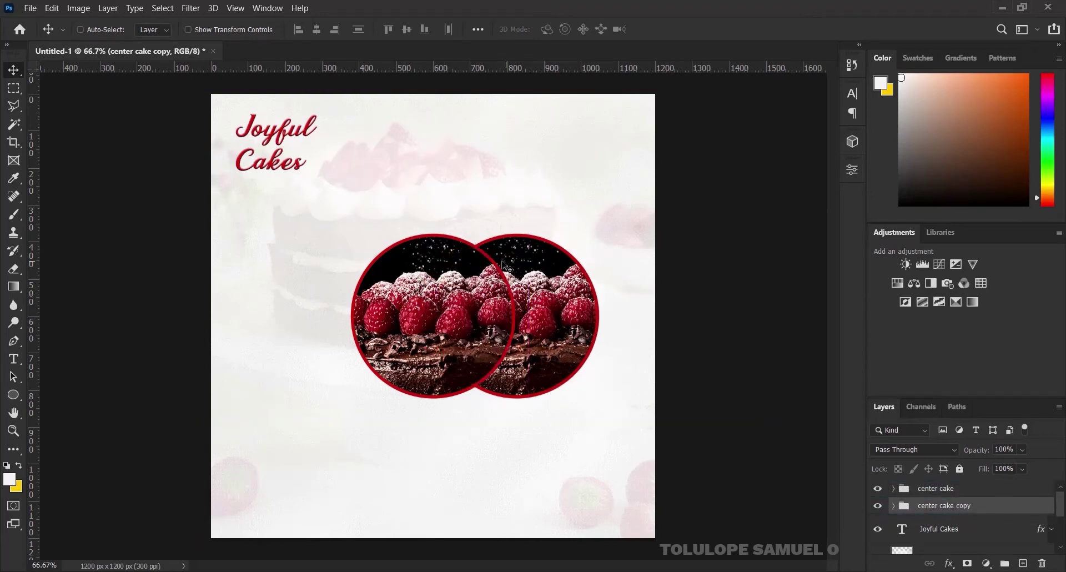
key("ctrl")
key("ctrl+t")
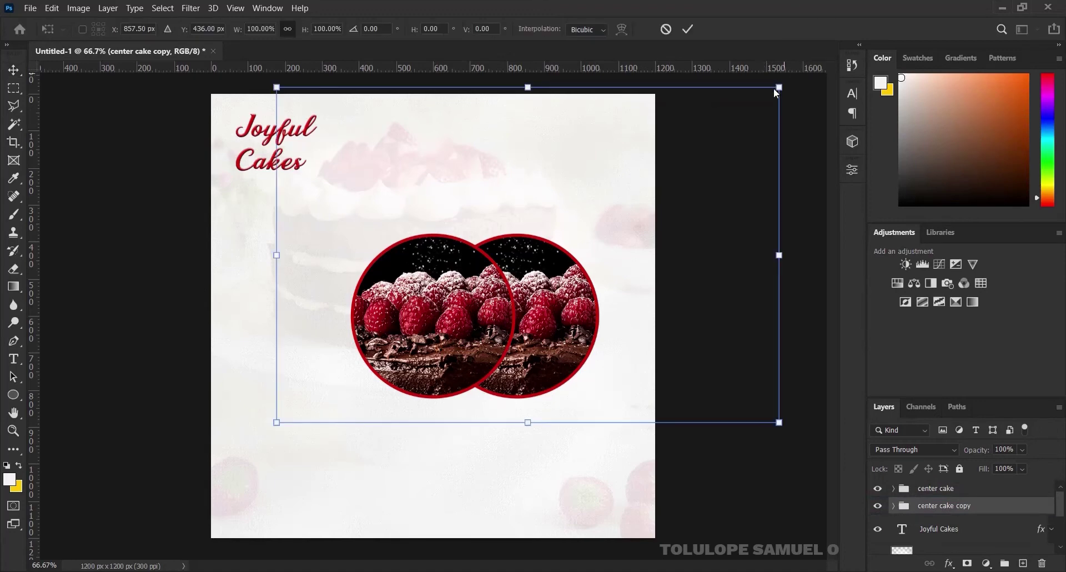
left_click_drag(777, 87, 743, 108)
left_click(692, 27)
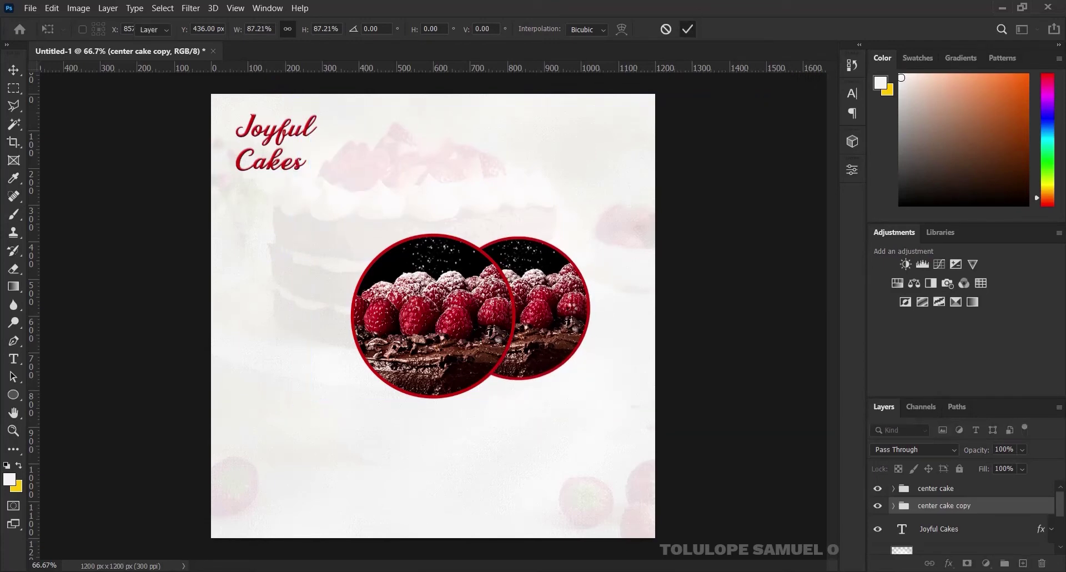
left_click_drag(539, 302, 574, 301)
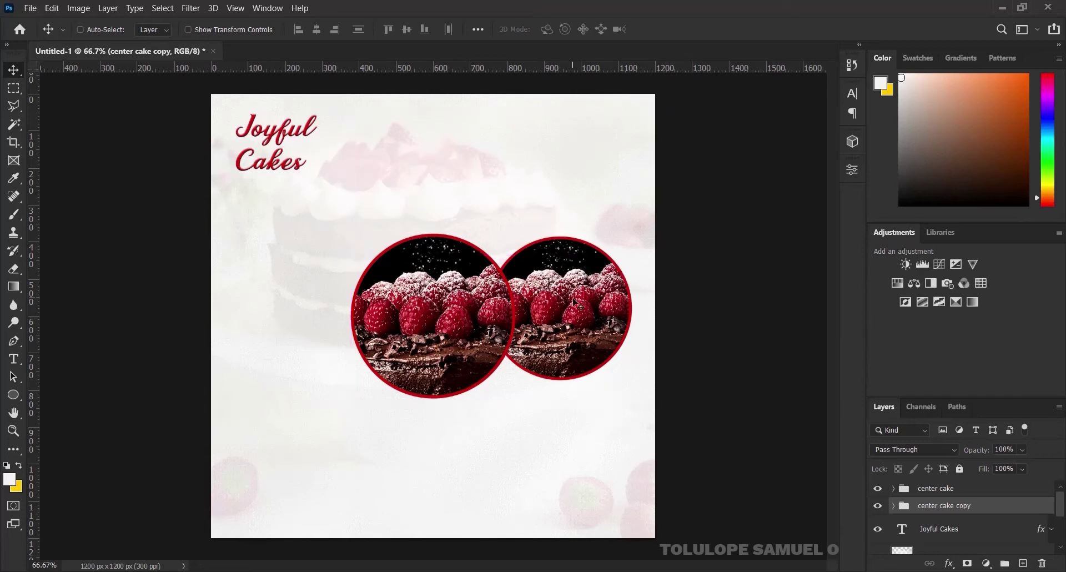
Rename the copied group 'right cake'
double_click(933, 506)
type("right cake")
key("Return")
Delete the raspberry photo from right cake and place the biscuit cake image on the flyer
left_click(893, 505)
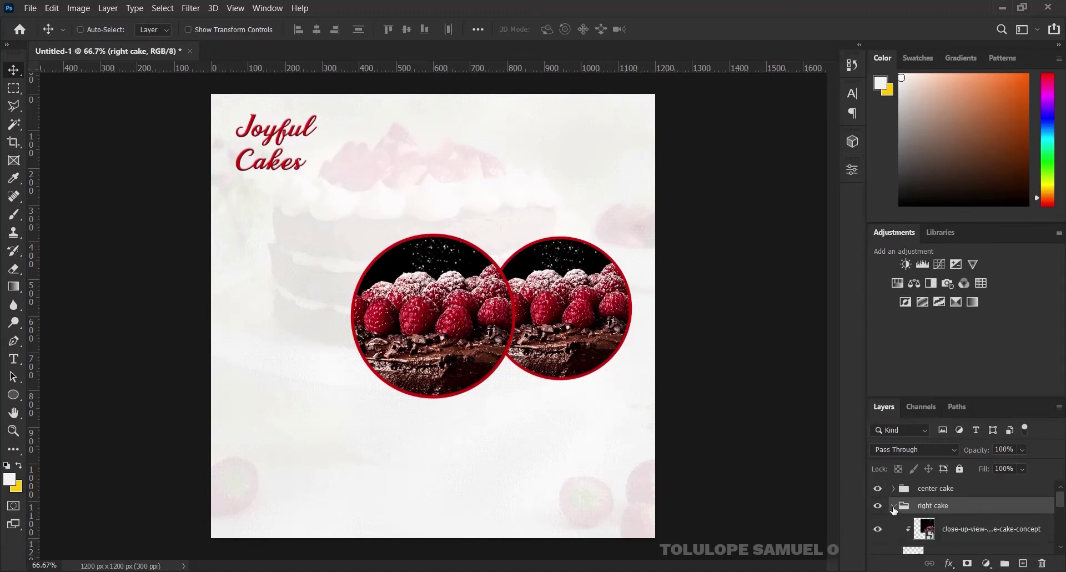
left_click(1003, 532)
key("Delete")
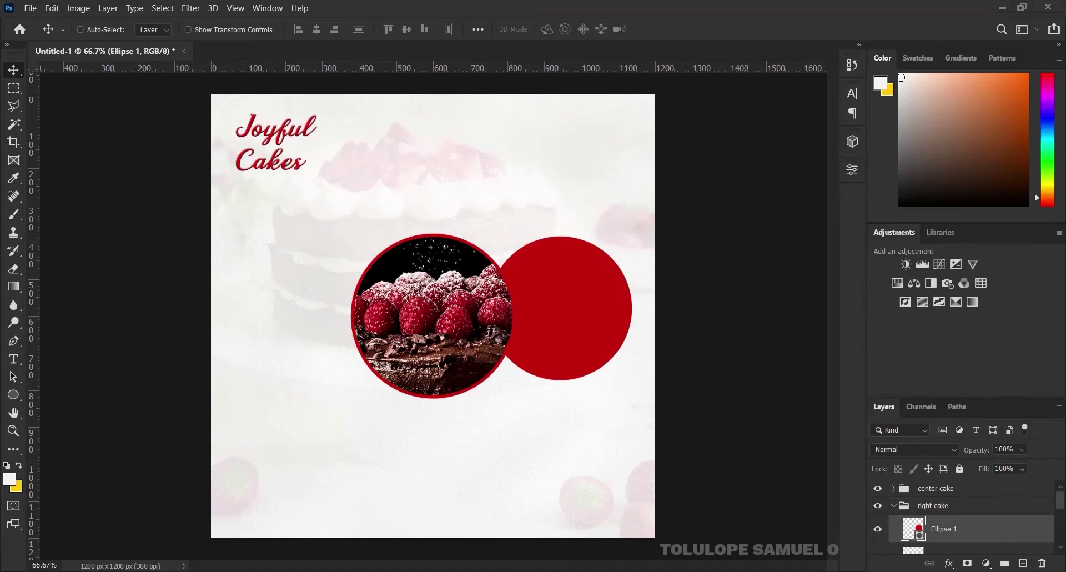
key("alt+Tab")
left_click_drag(158, 172, 466, 454)
left_click_drag(661, 261, 629, 136)
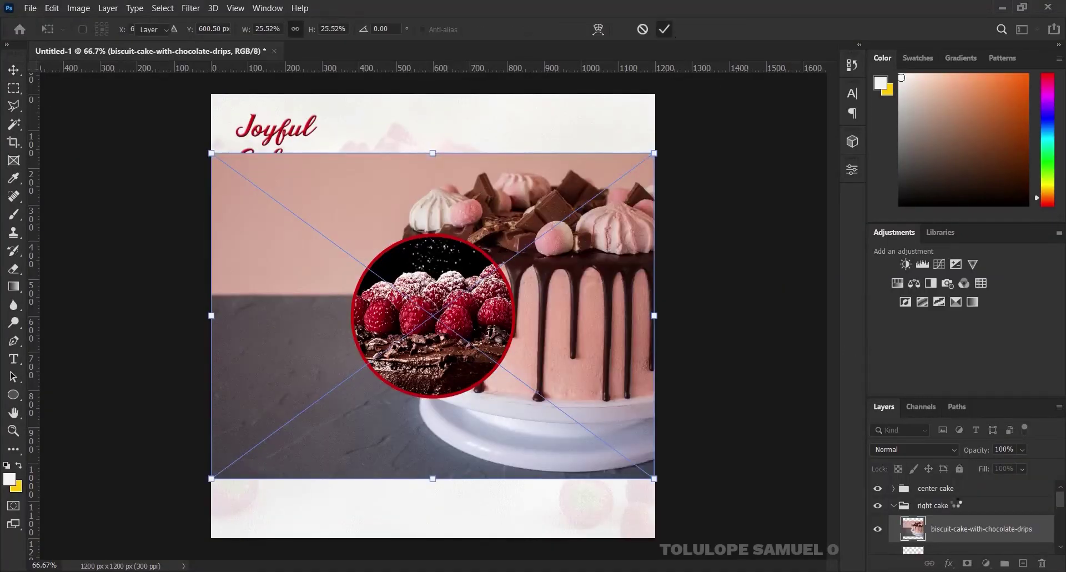
left_click(671, 28)
Clip the biscuit cake into the right circle, scale it to 13.73% and move it down
right_click(1015, 528)
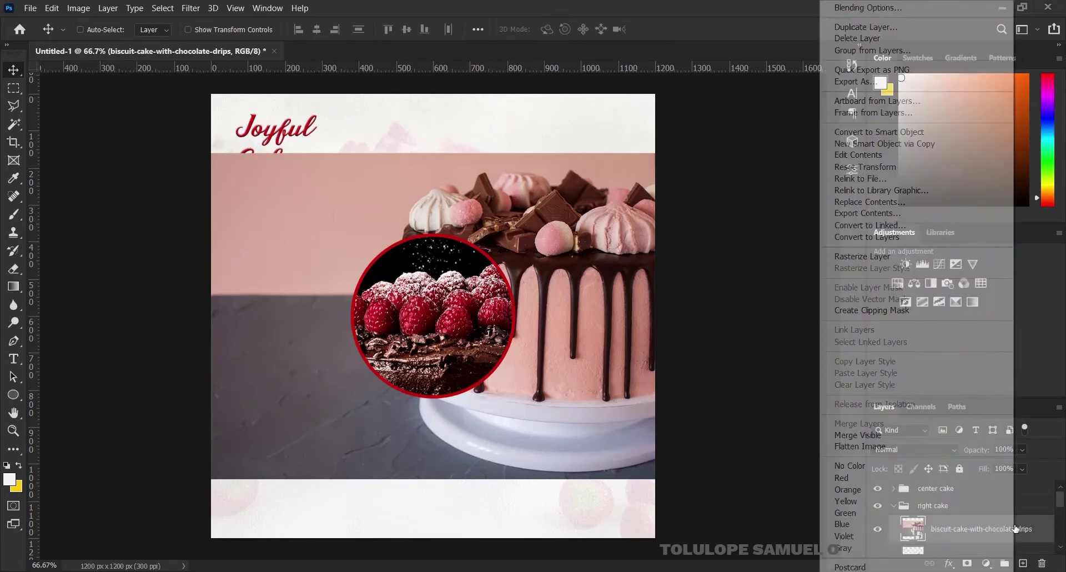
left_click(928, 312)
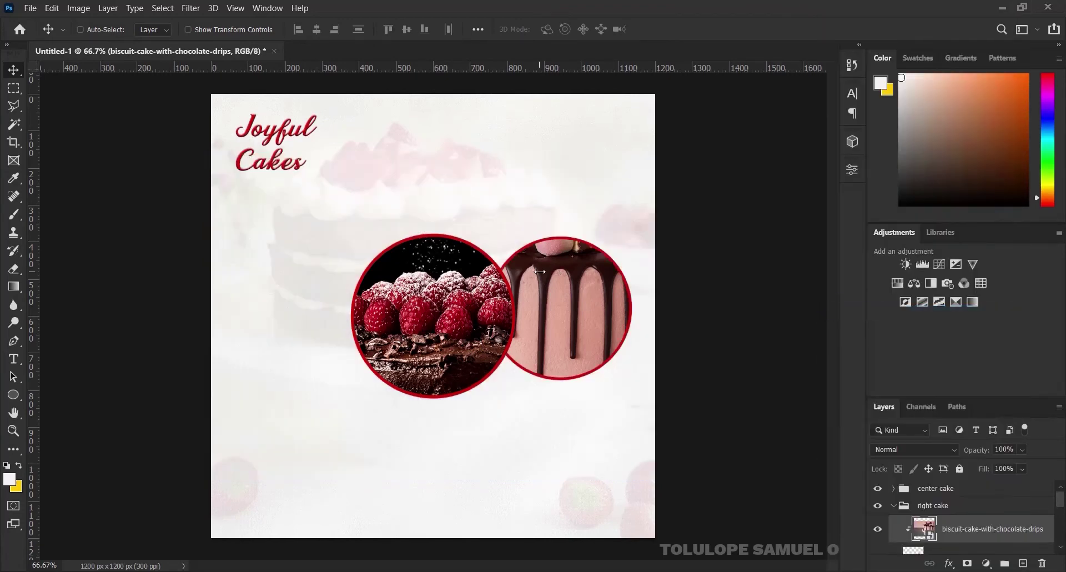
key("ctrl")
key("ctrl+t")
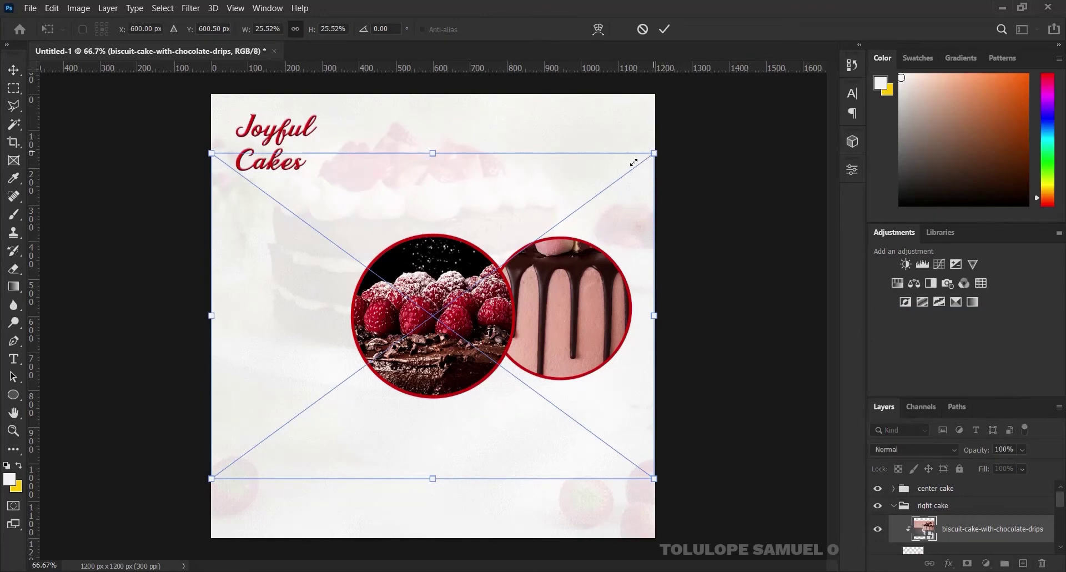
left_click_drag(634, 162, 642, 209)
left_click(666, 29)
key("ctrl+t")
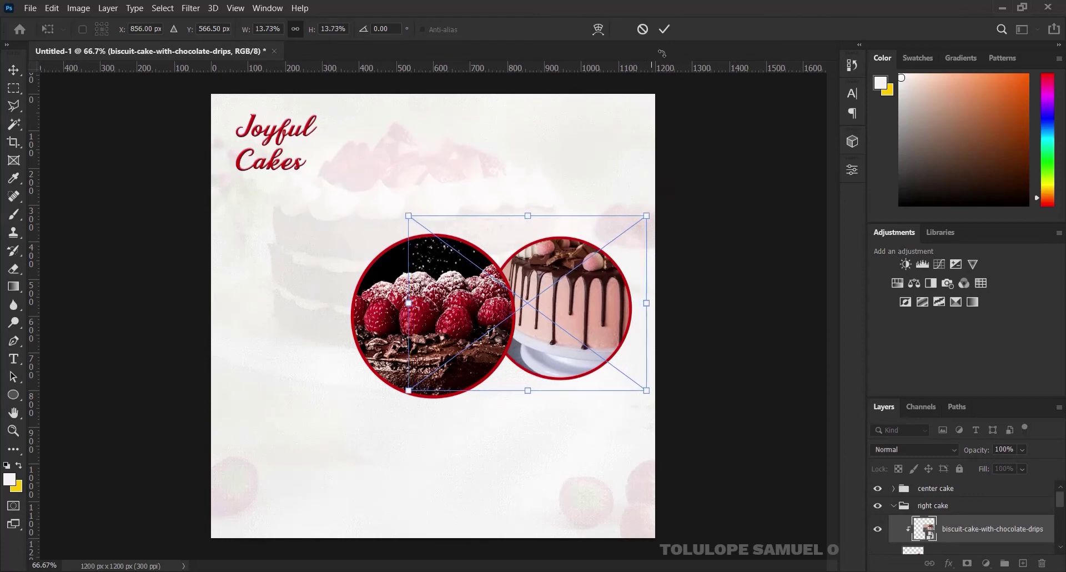
left_click(666, 30)
left_click_drag(589, 297, 583, 308)
key("Return")
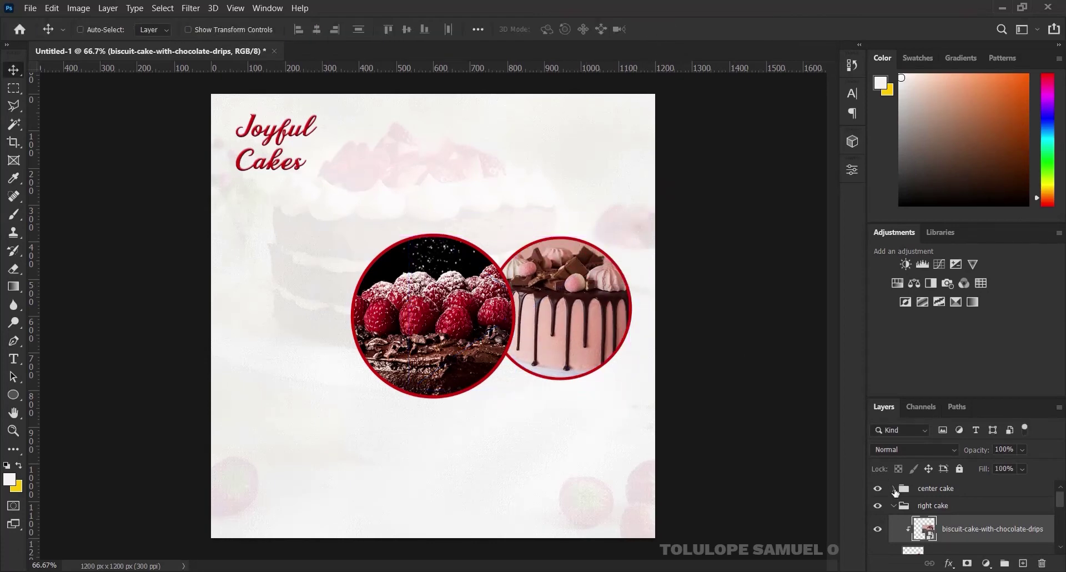
left_click(893, 505)
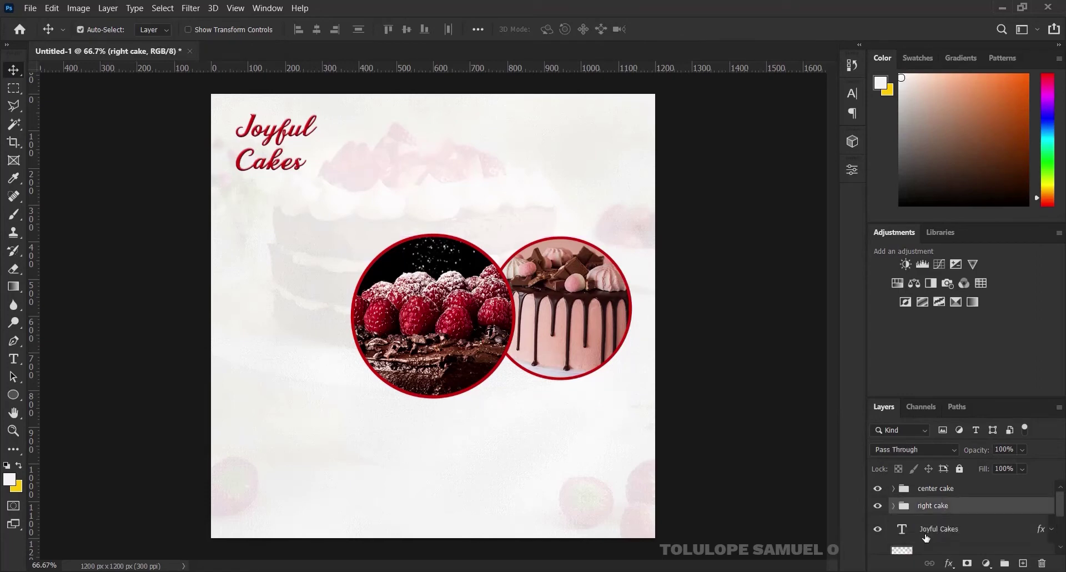
Duplicate the right cake circle, move it left of centre, and name it 'left cake'
key("ctrl+j")
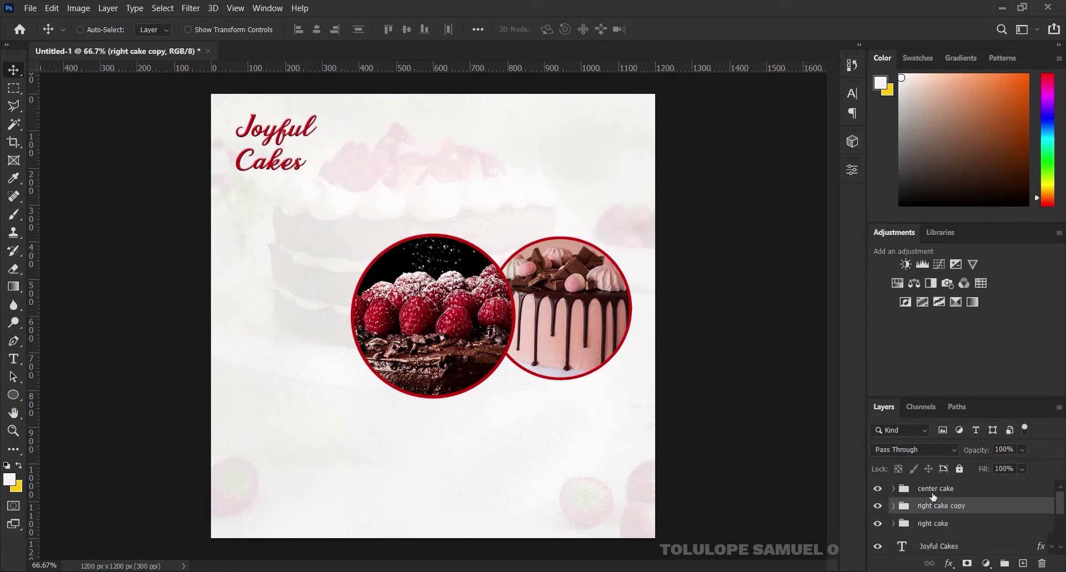
left_click_drag(594, 285, 341, 299)
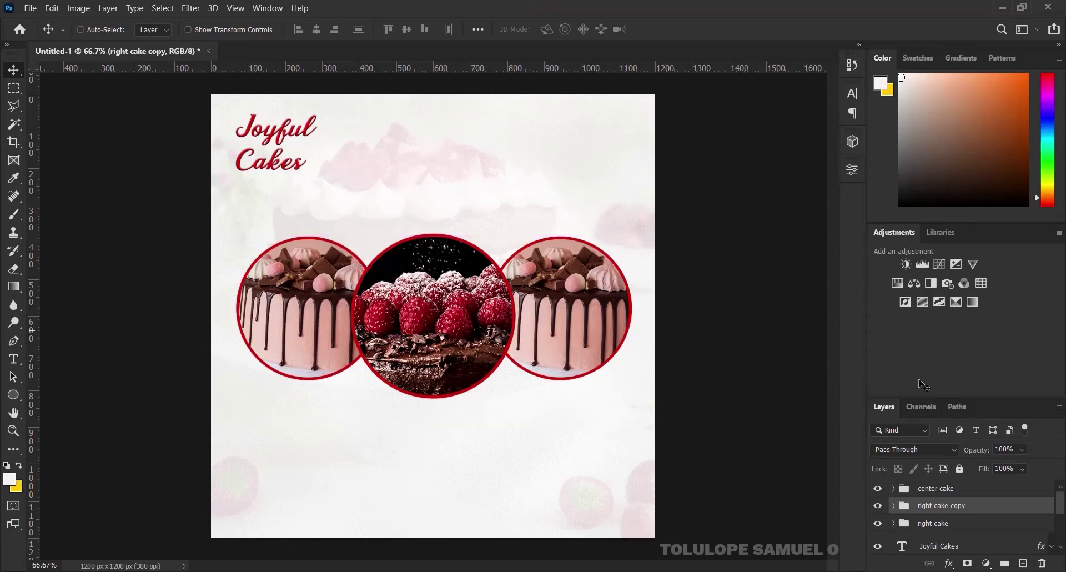
double_click(938, 507)
key("BackSpace")
type("left cake")
key("Return")
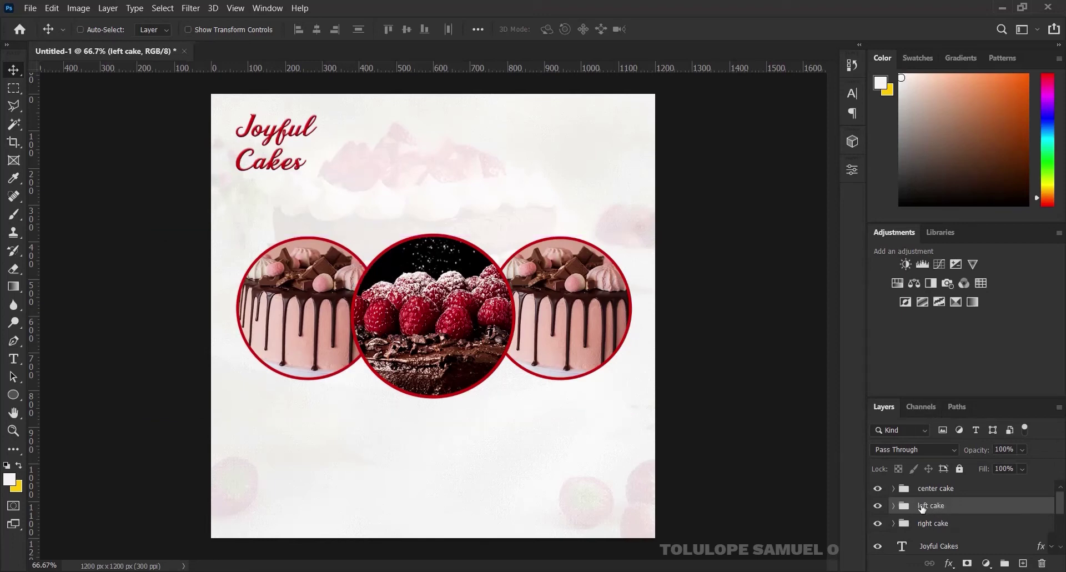
Delete the pink cake photo from left cake and drag in the chocolate-with-sprinkles image
left_click(894, 505)
left_click(953, 529)
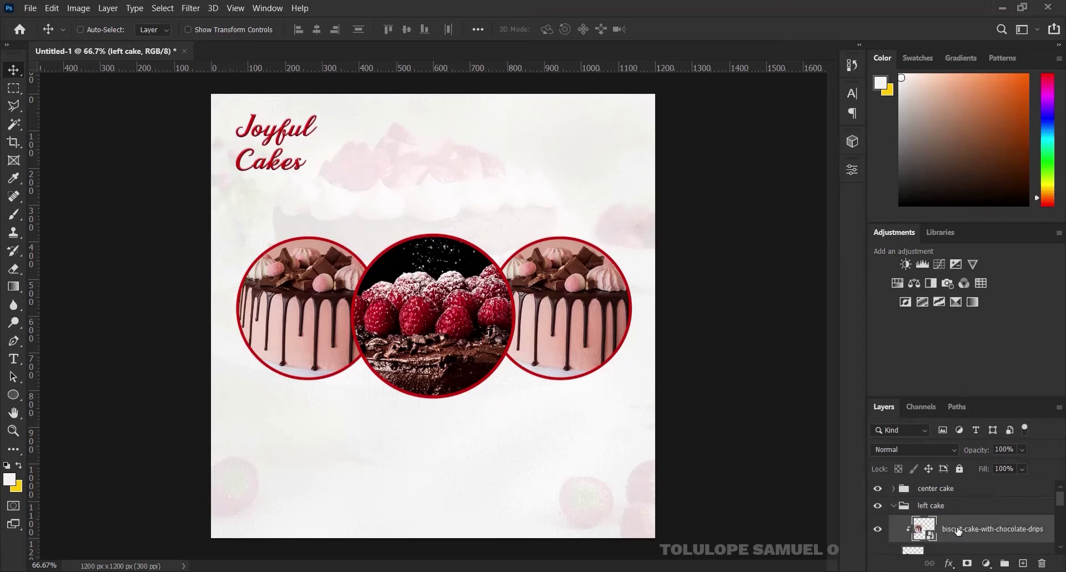
key("Delete")
key("alt+Tab")
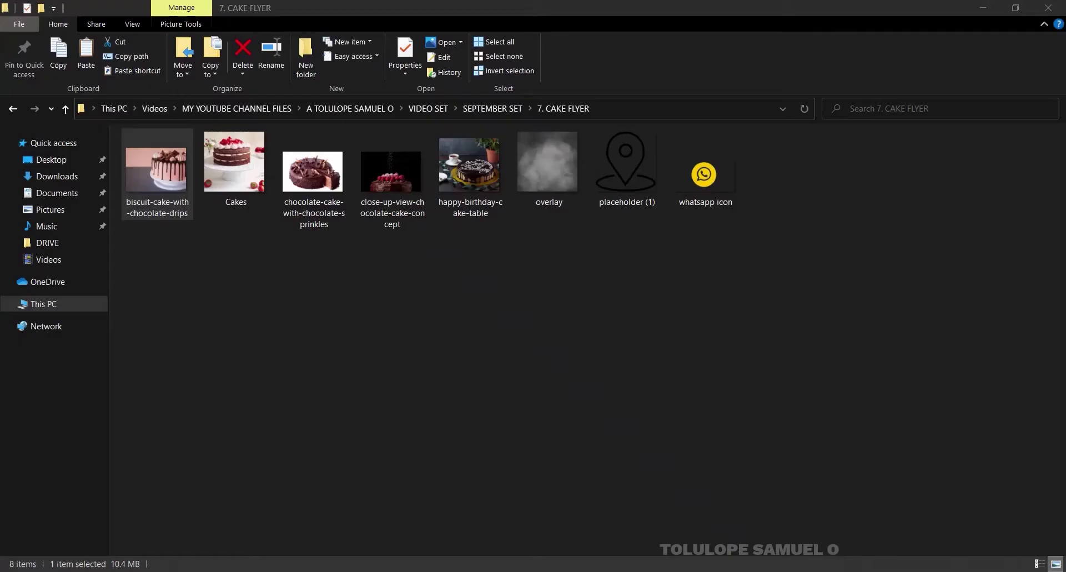
left_click(312, 161)
left_click_drag(312, 159, 324, 302)
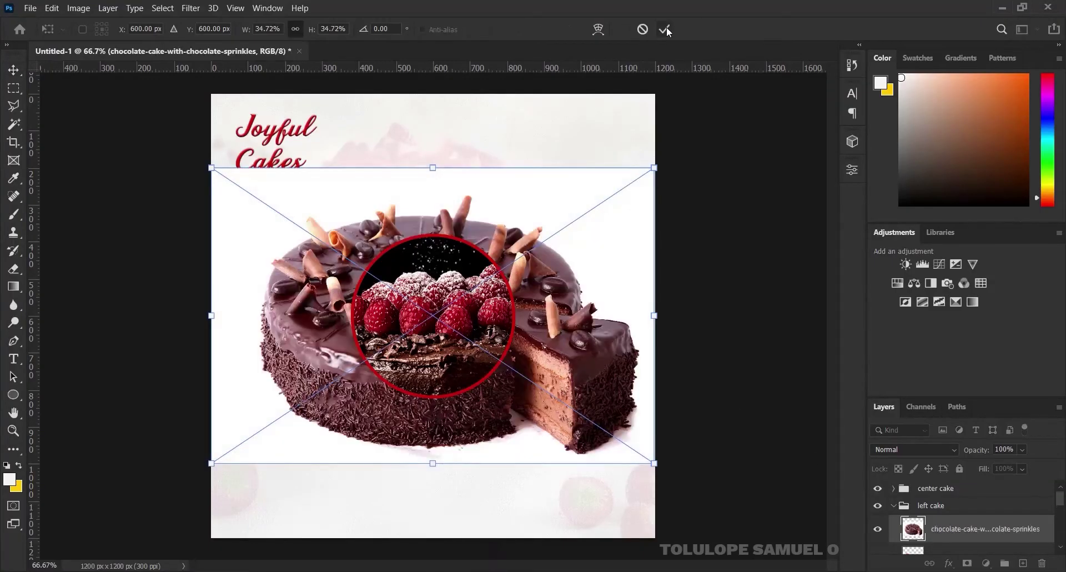
Clip the chocolate-sprinkles photo into the left circle, scale it to 21.60%, and shift it left
left_click(664, 29)
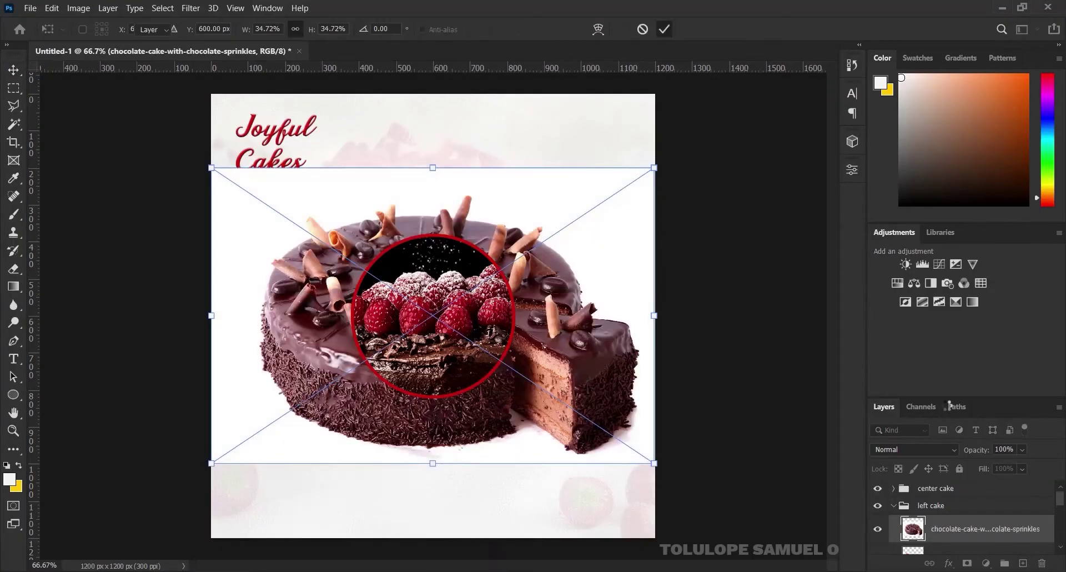
right_click(987, 522)
left_click(843, 310)
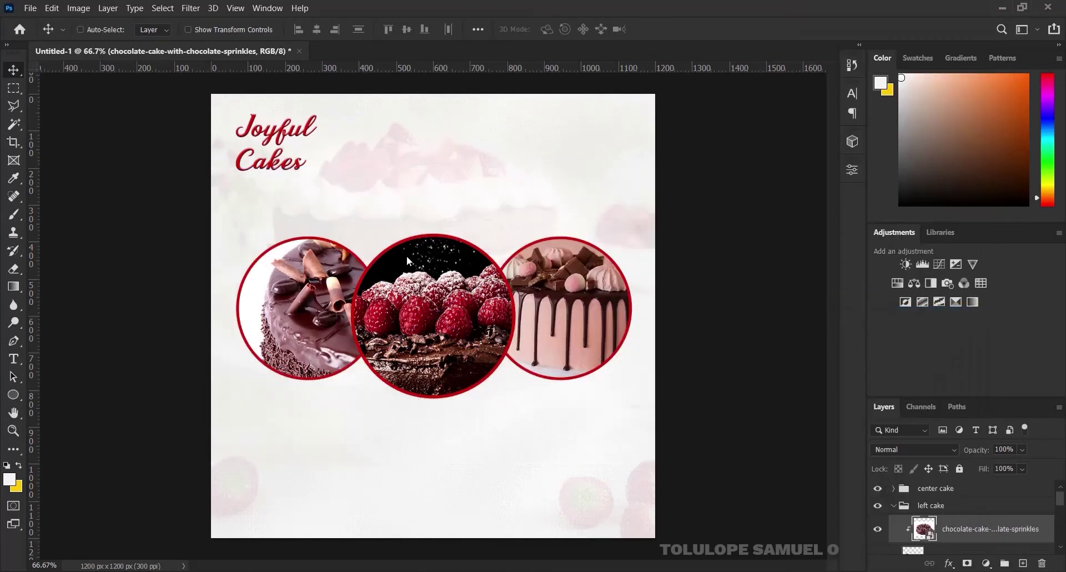
left_click_drag(325, 294, 279, 303)
key("ctrl+t")
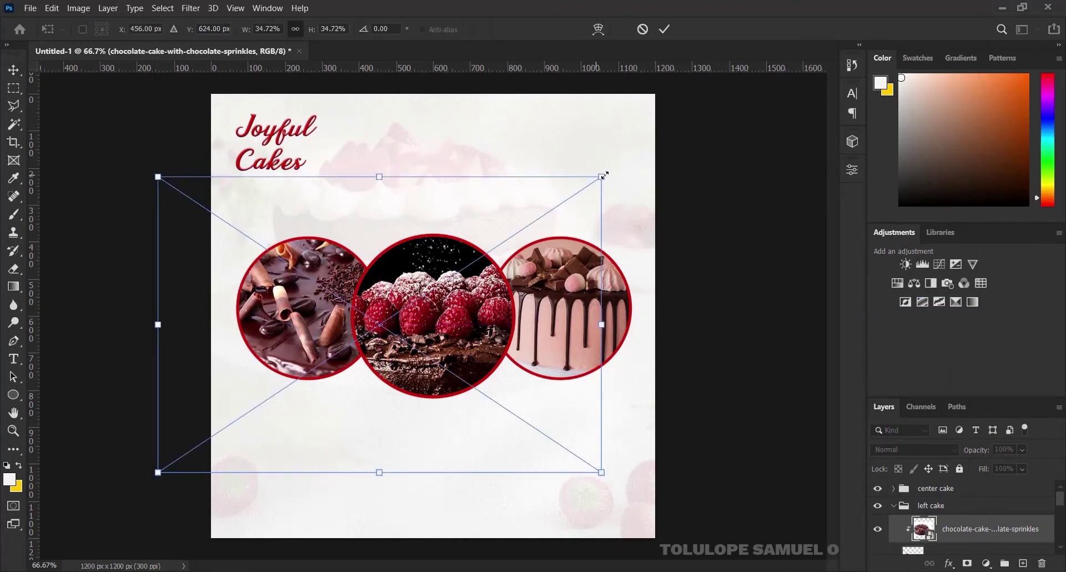
left_click_drag(604, 175, 507, 209)
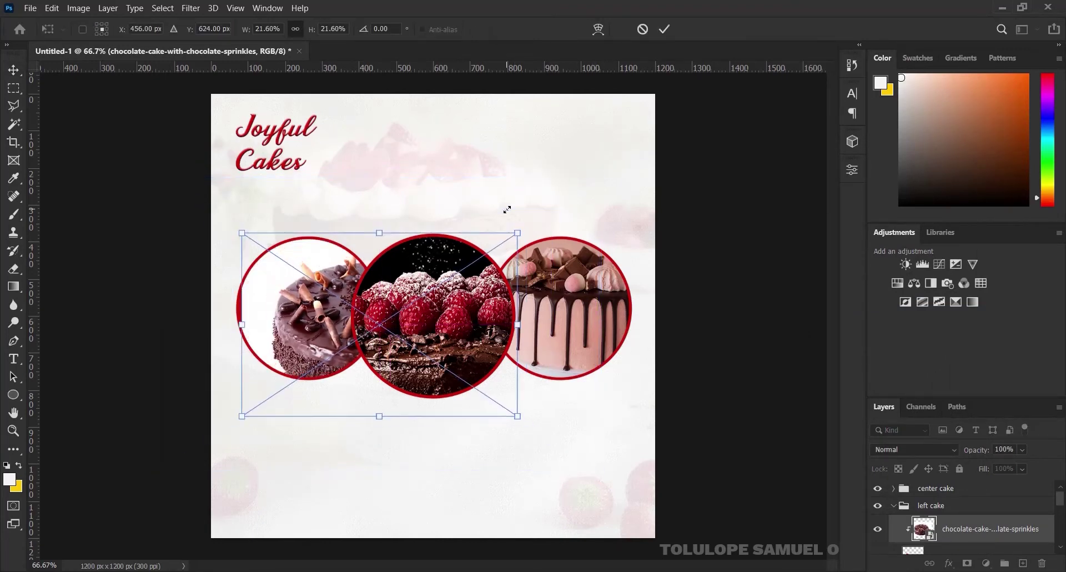
key("Return")
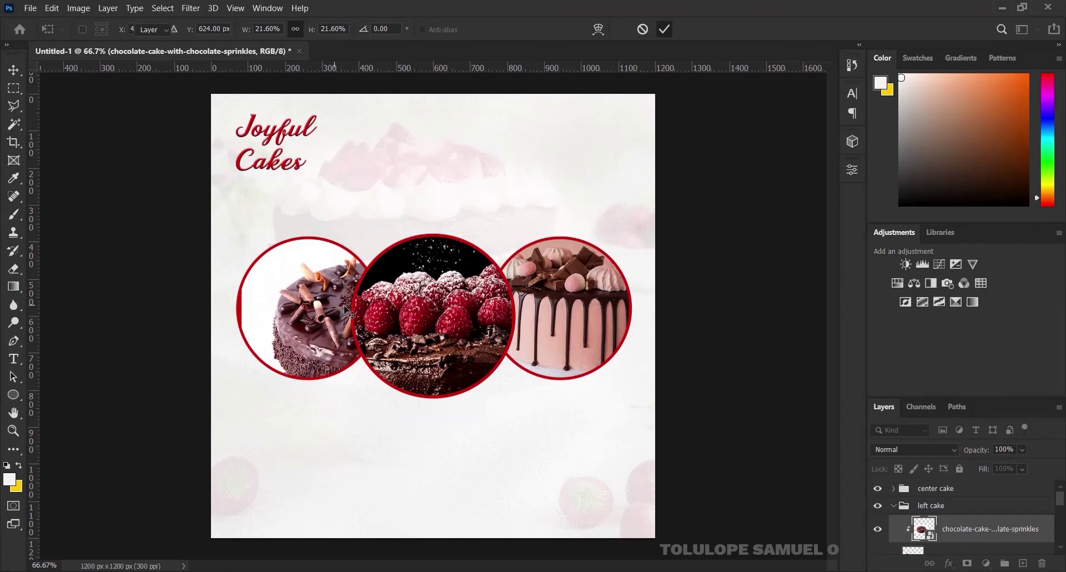
left_click_drag(346, 308, 284, 299)
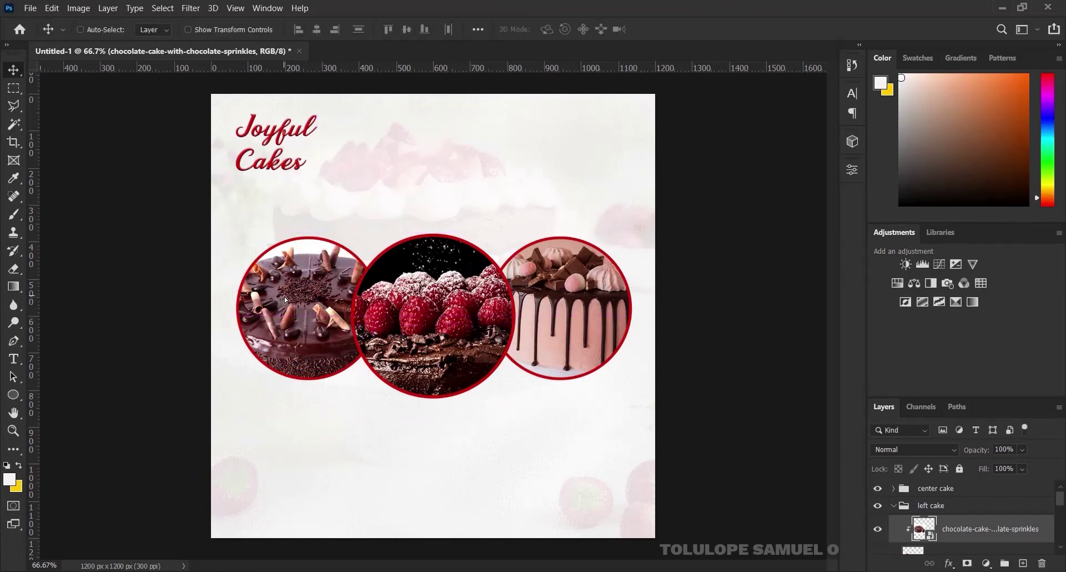
left_click(896, 508)
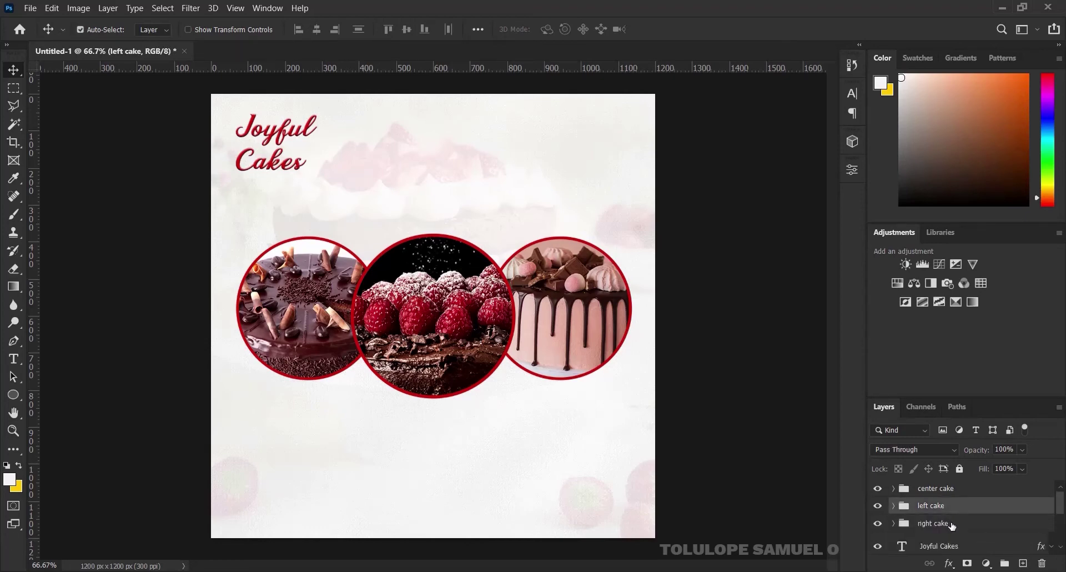
Group the left and right cake circles into a group named 'bottom'
left_click(951, 524, "ctrl")
key("ctrl+g")
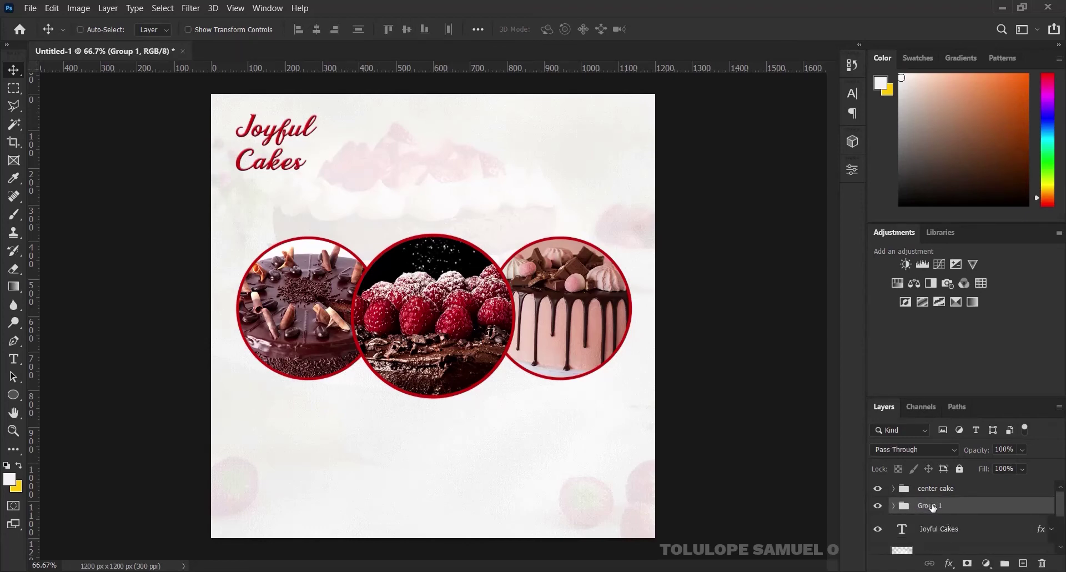
double_click(932, 506)
type("bottom")
key("Return")
Align the side circles vertically with center cake and group everything as 'cakes'
left_click(966, 489, "ctrl")
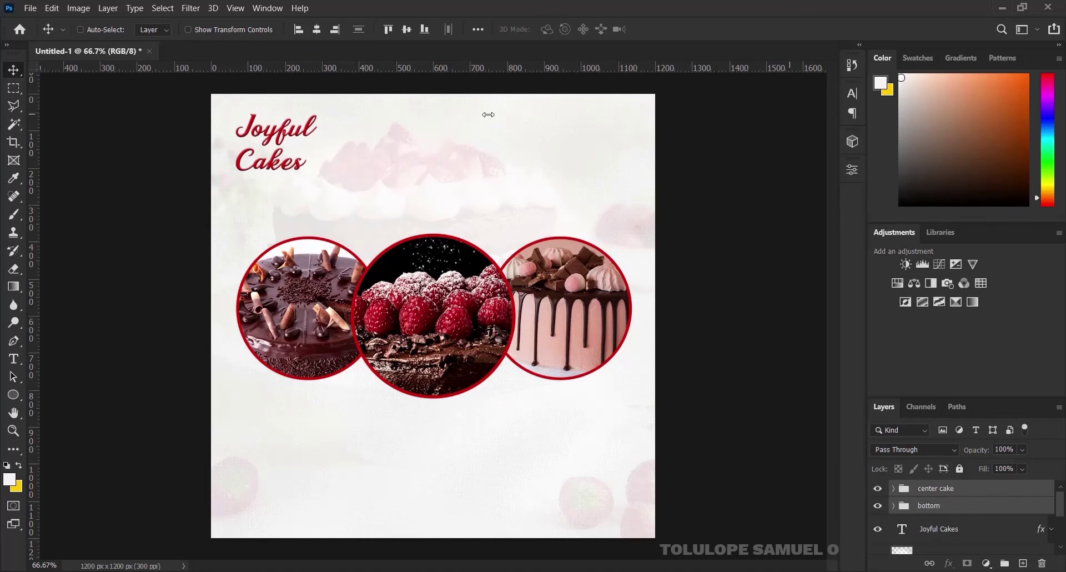
left_click(407, 31)
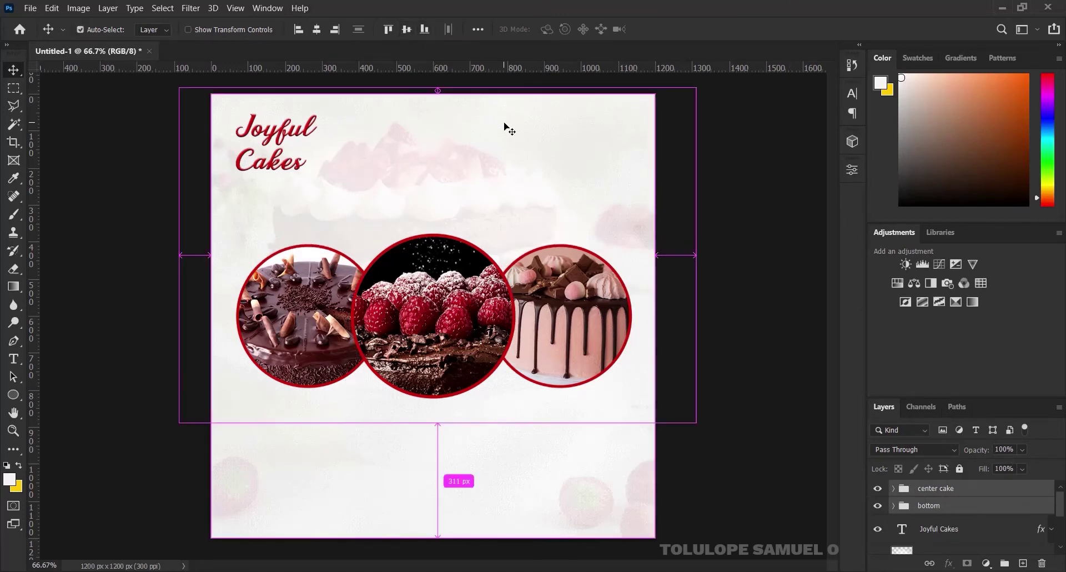
key("ctrl+g")
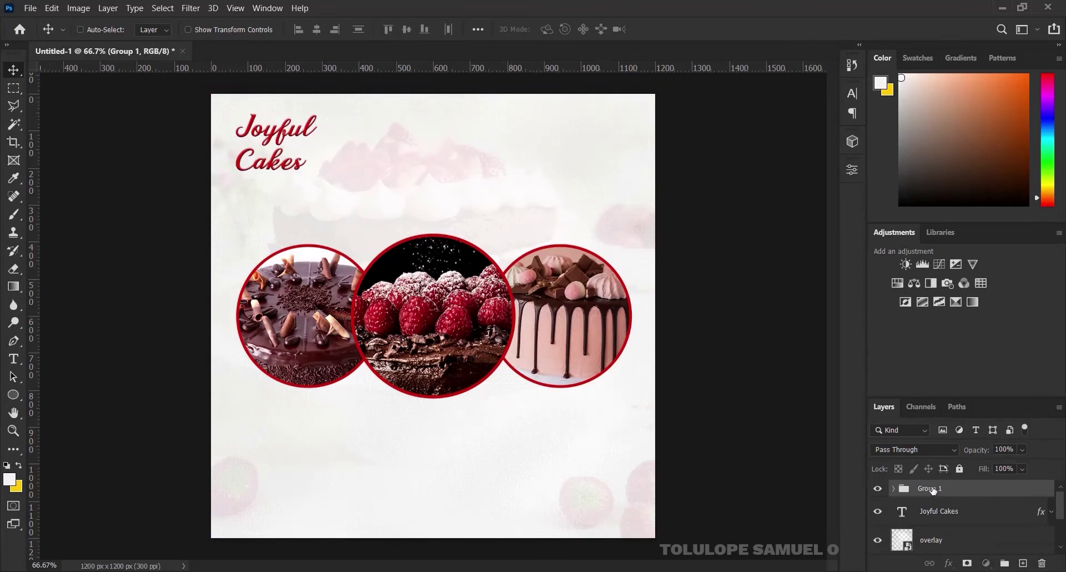
double_click(933, 488)
type("Ca")
key("Return")
Centre the cakes group horizontally on the canvas
left_click(878, 487)
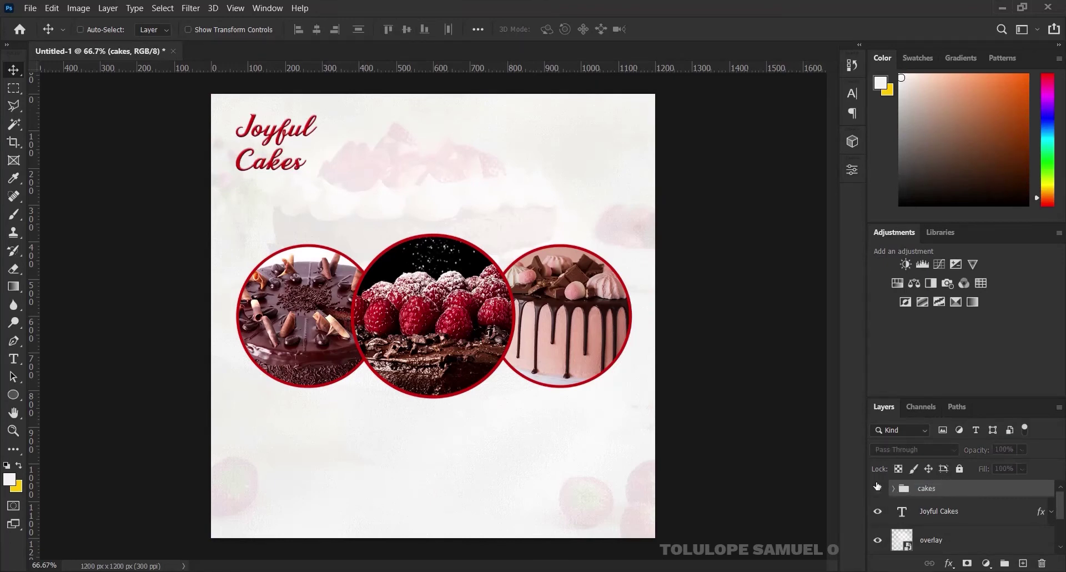
left_click(877, 488)
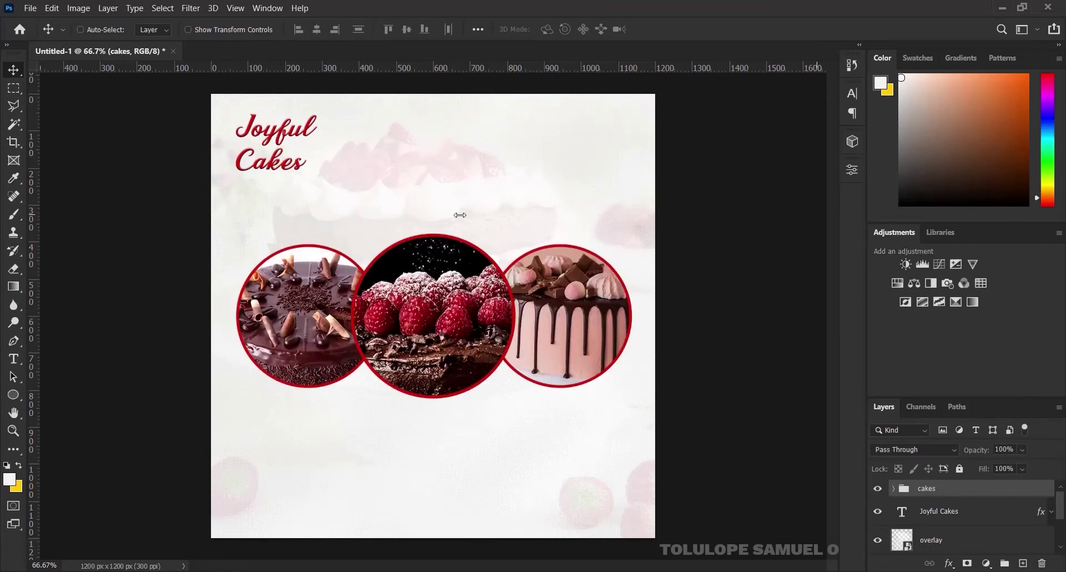
key("ctrl+a")
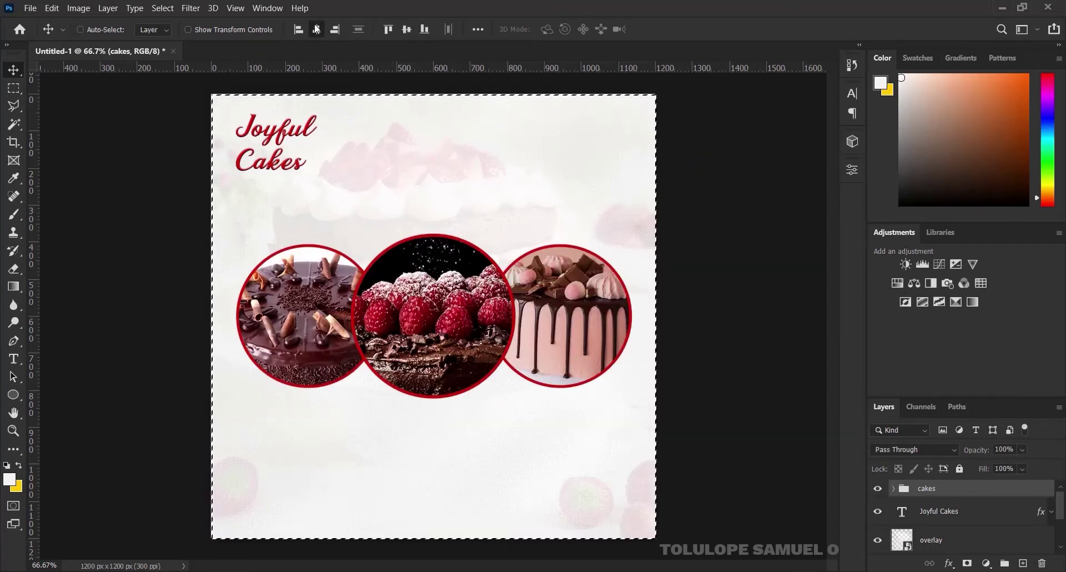
left_click(316, 29)
key("ctrl")
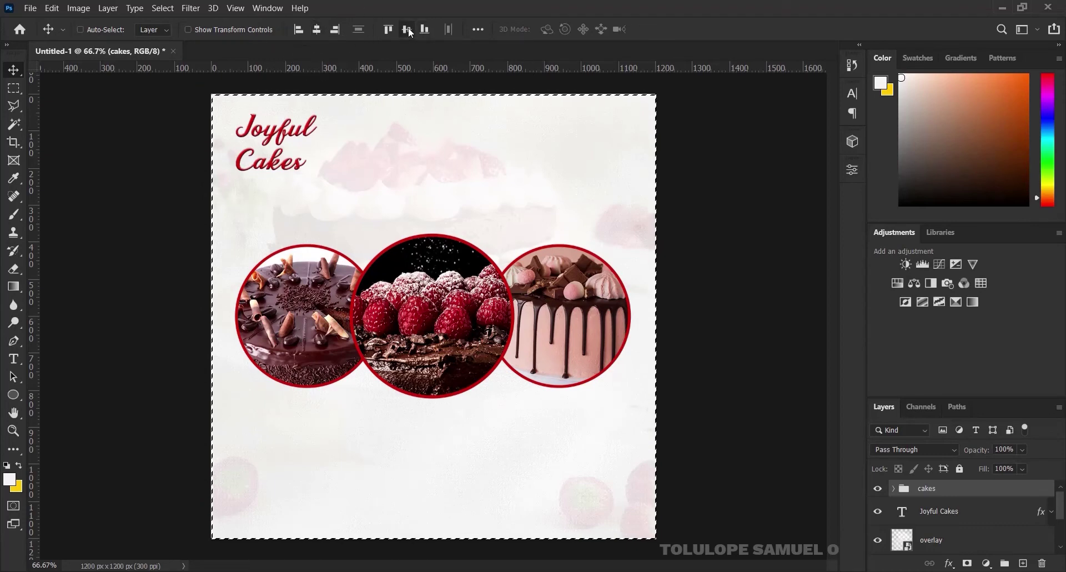
key("ctrl+d")
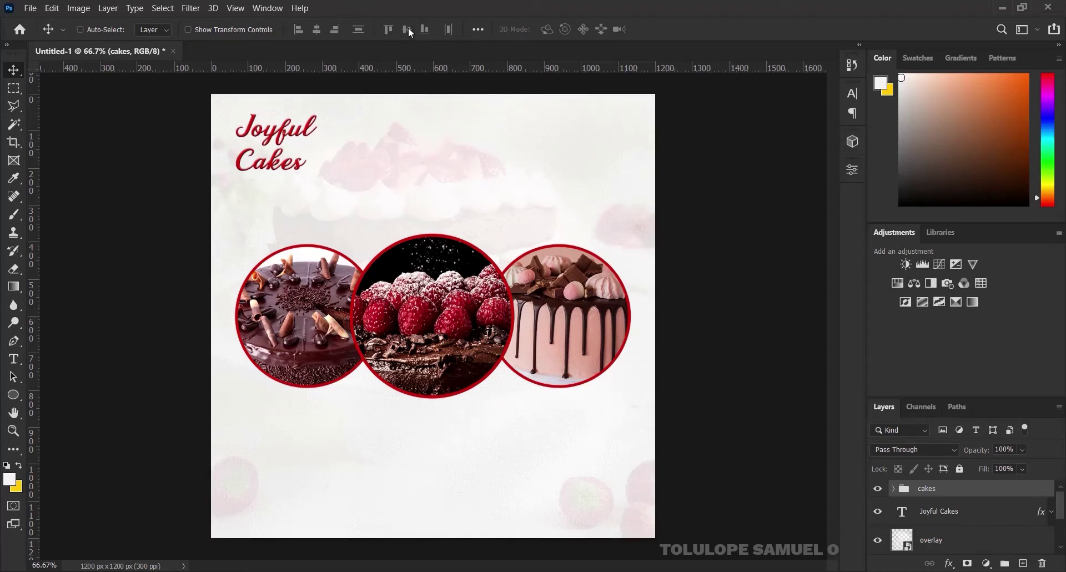
Draw a thin rectangle bar across the full canvas width
left_click(16, 394)
right_click(16, 395)
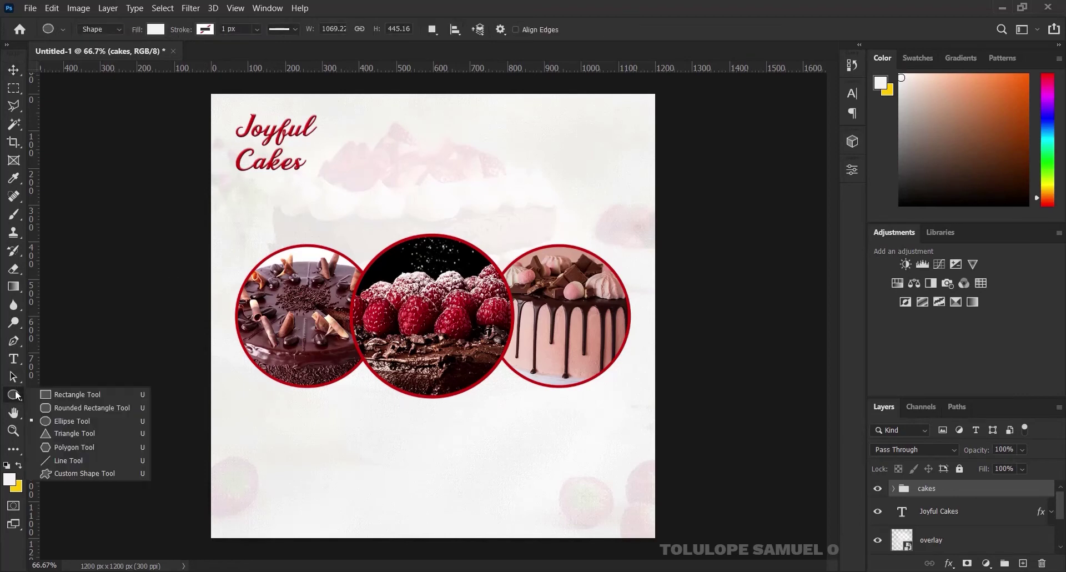
left_click(53, 394)
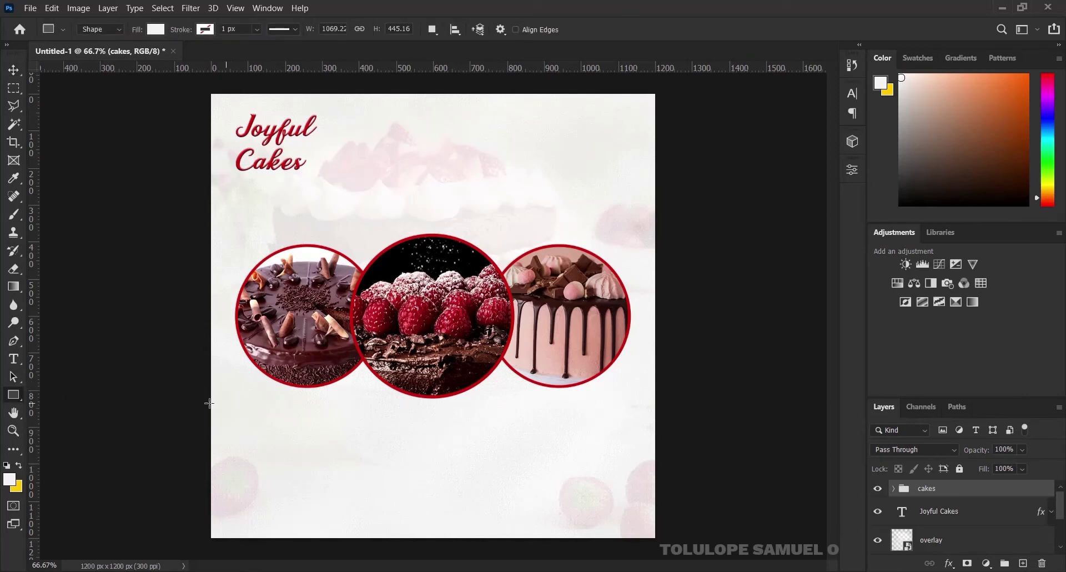
left_click_drag(205, 402, 665, 404)
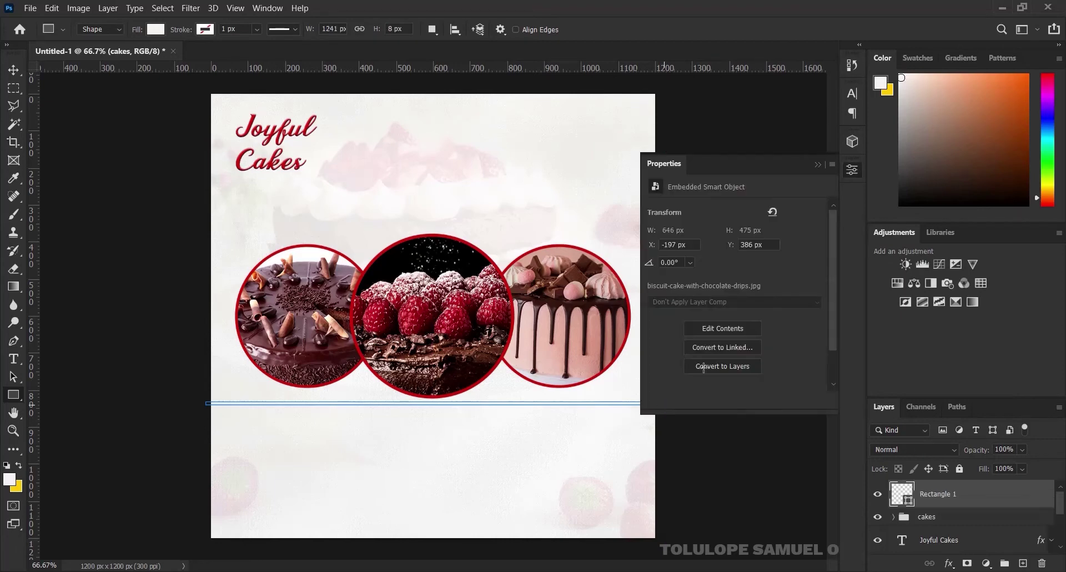
left_click(817, 165)
left_click(18, 71)
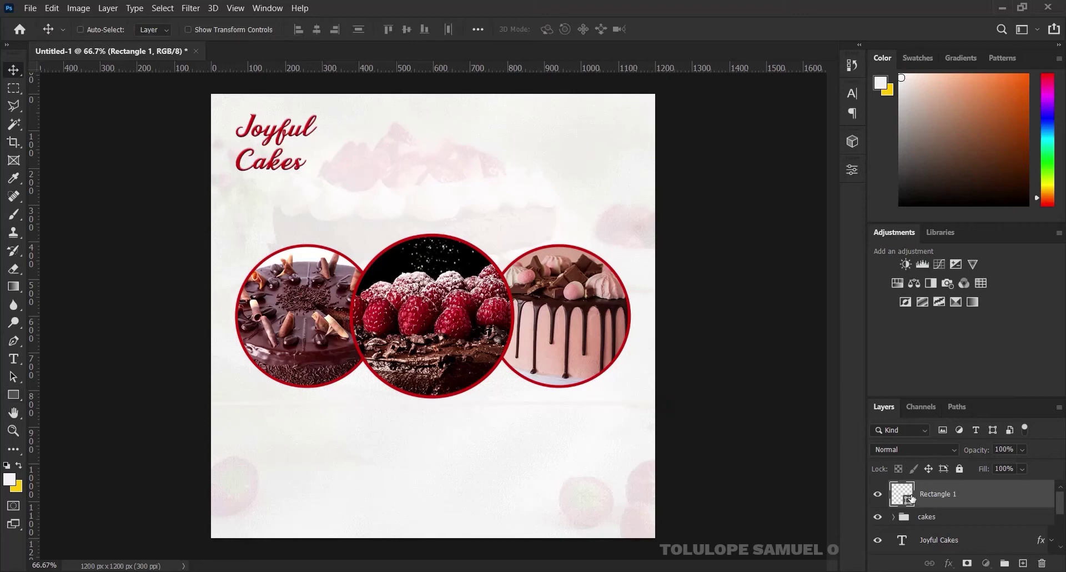
Fill the bar with the ring's red and move it up through the cake circles
double_click(910, 497)
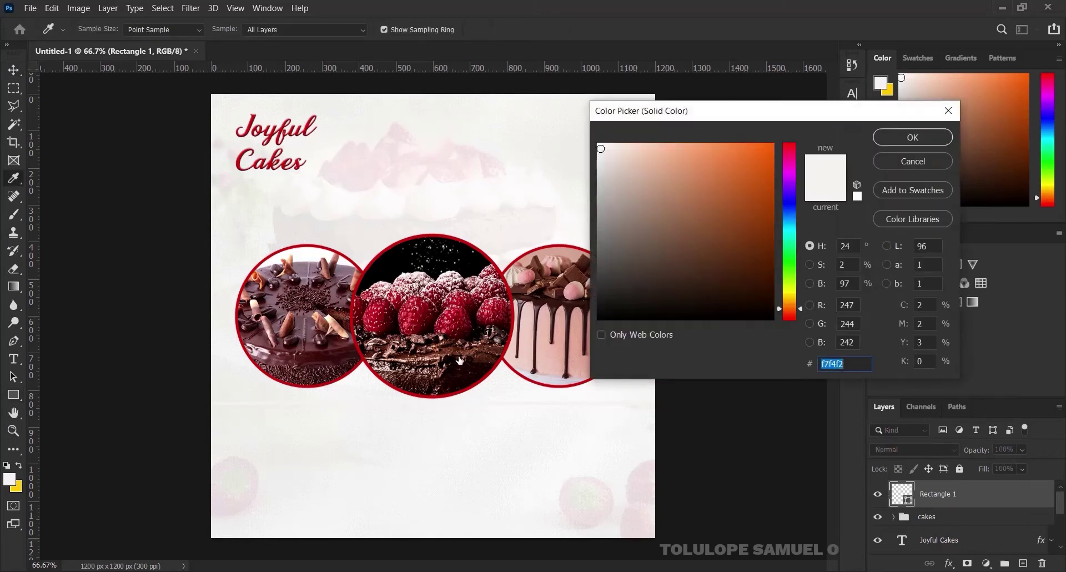
left_click(461, 390)
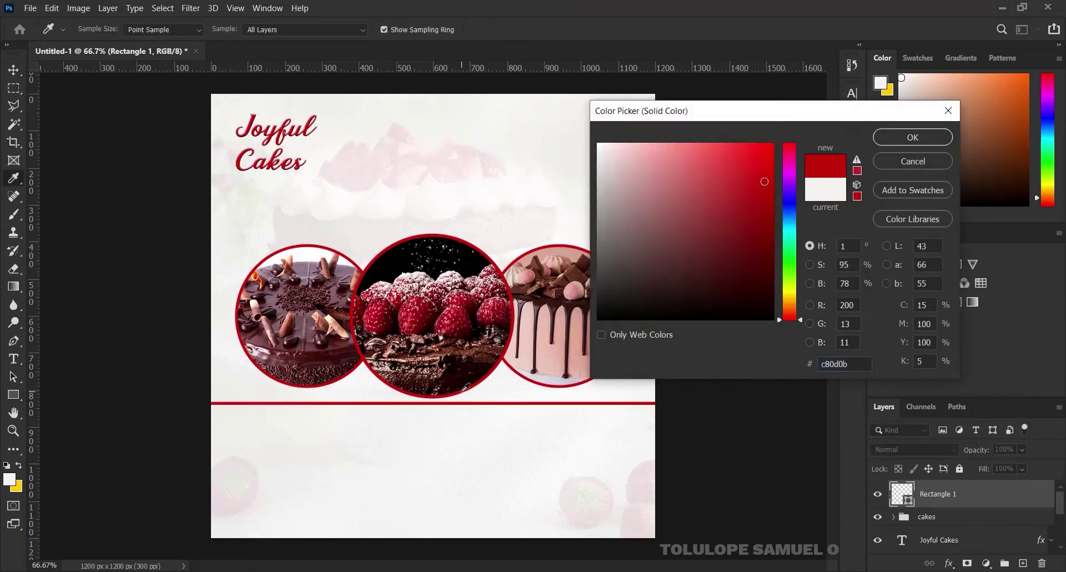
left_click(886, 136)
left_click_drag(625, 385, 621, 313)
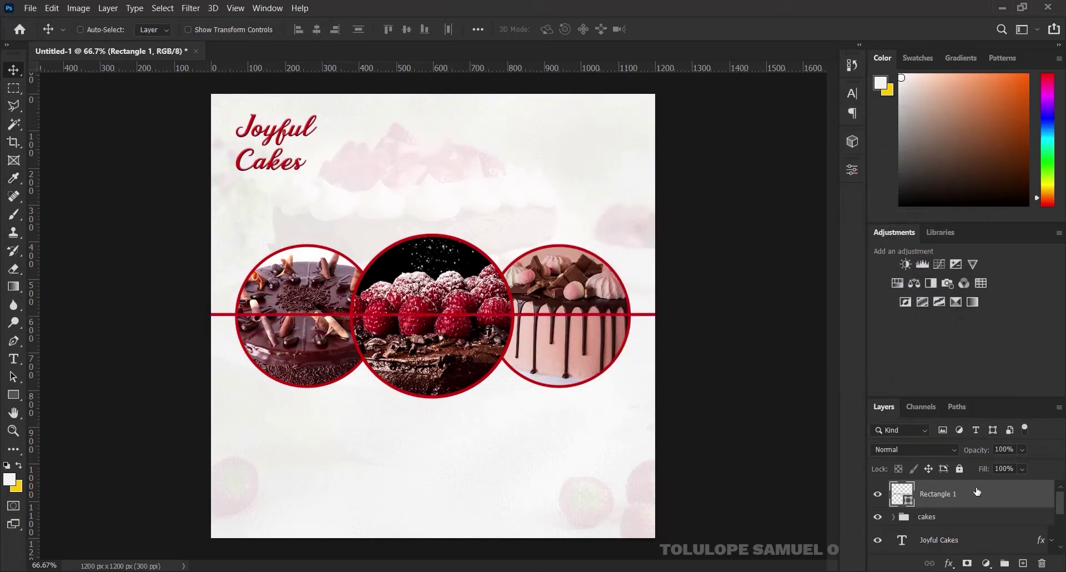
Put the red line behind the cakes group and add a duplicate just below it
left_click_drag(982, 493, 973, 526)
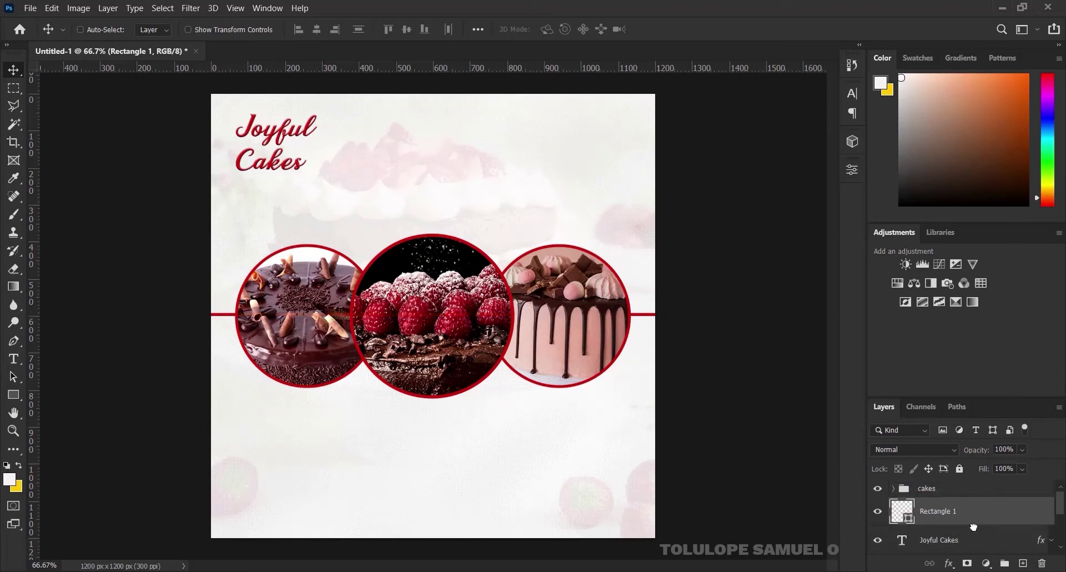
key("ctrl+j")
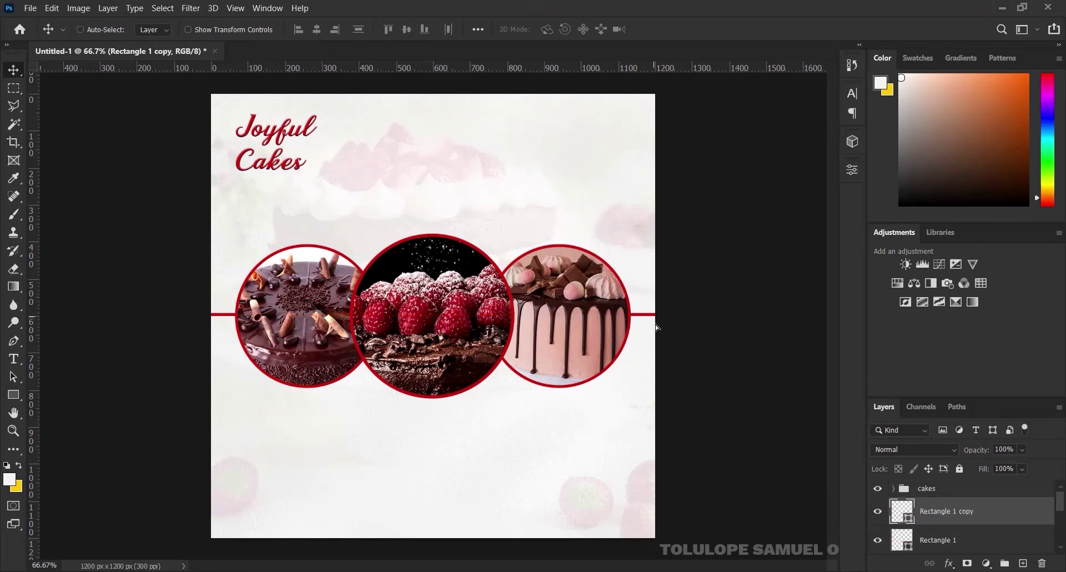
left_click_drag(655, 317, 655, 320)
key("Down")
key("Down")
key("Down")
key("Down")
key("Down")
key("Down")
key("Down")
key("Down")
key("Down")
key("Down")
key("Down")
key("Down")
key("Down")
key("Down")
key("Down")
key("ctrl")
Group both red lines into a group named 'rectangle'
left_click(946, 544, "ctrl")
left_click(943, 515)
left_click(948, 539, "ctrl")
key("ctrl+g")
double_click(923, 505)
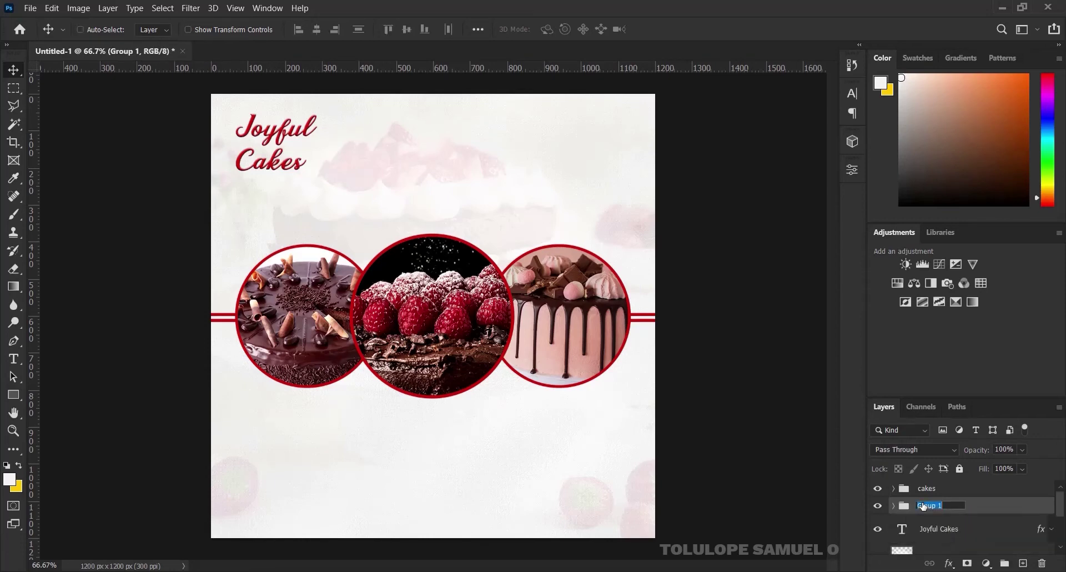
type("rectangle")
key("Return")
Align the rectangle group to the cakes' vertical and horizontal centres
left_click(931, 490, "ctrl")
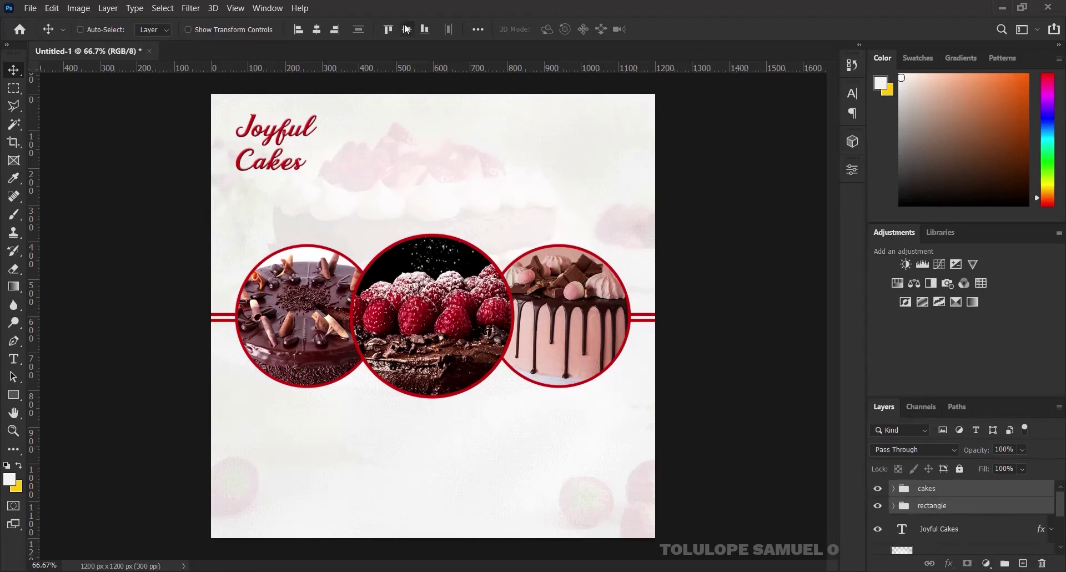
left_click(406, 29)
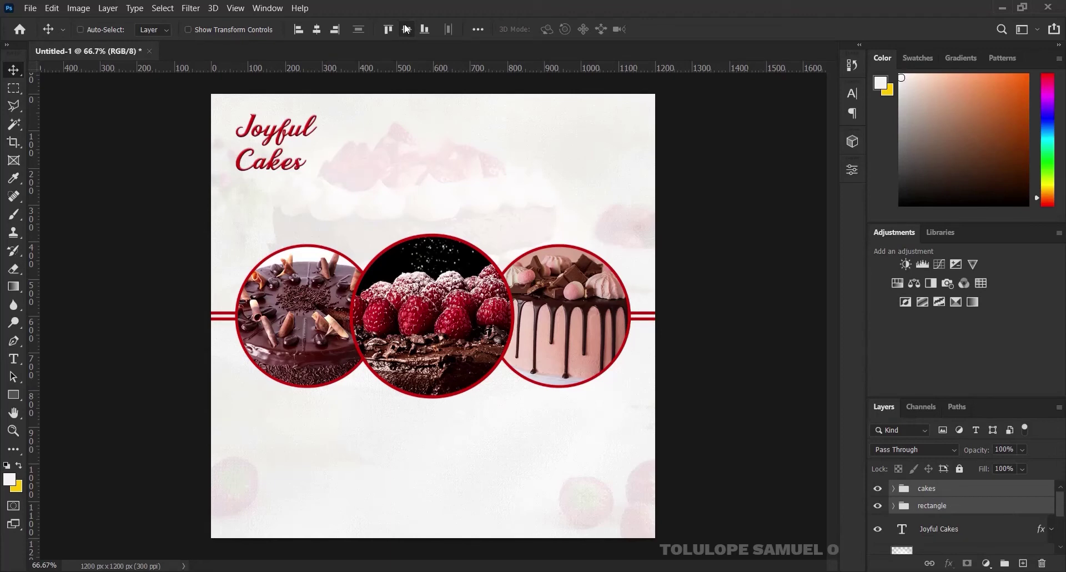
left_click(317, 30)
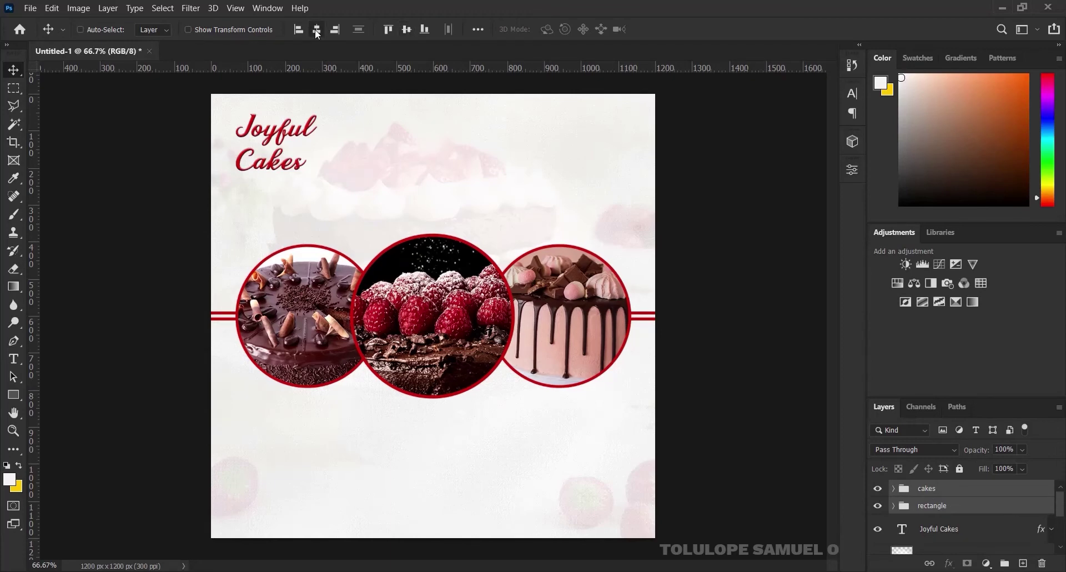
Group the cakes and rectangle groups into one group named 'image', aligned to the canvas
key("ctrl+g")
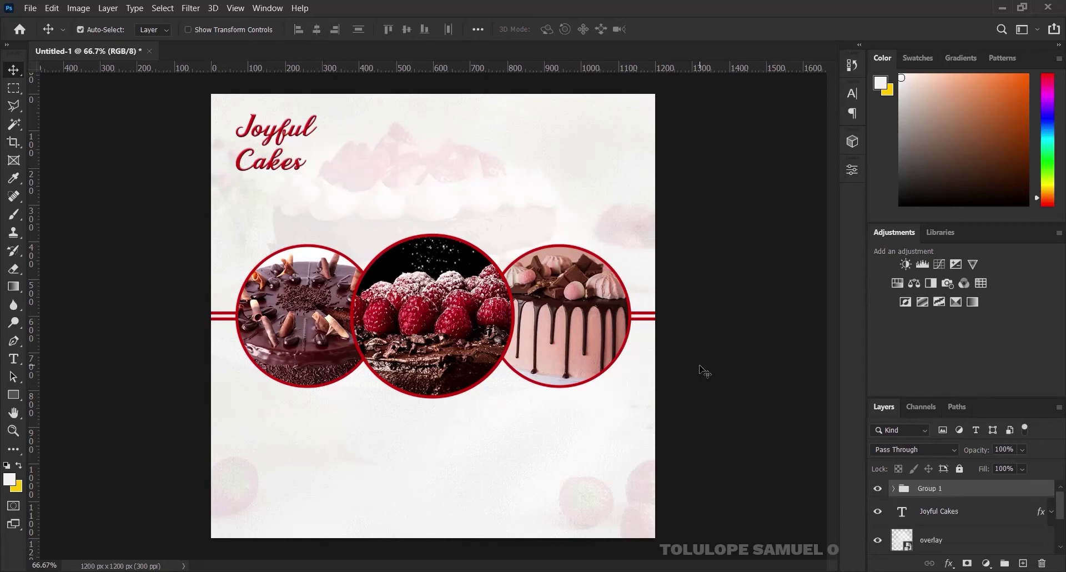
double_click(940, 488)
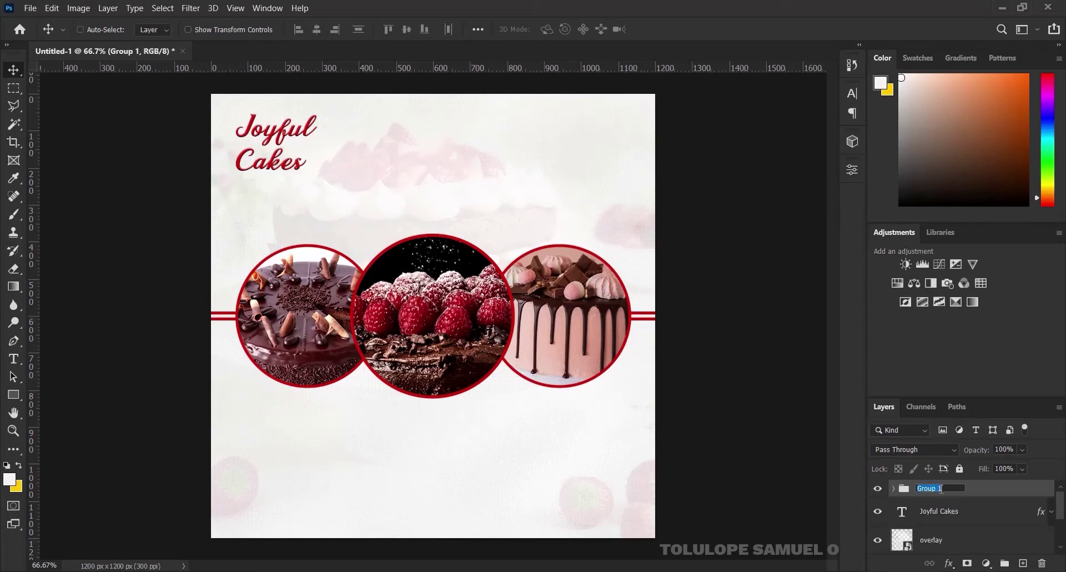
key("BackSpace")
type("image")
key("Return")
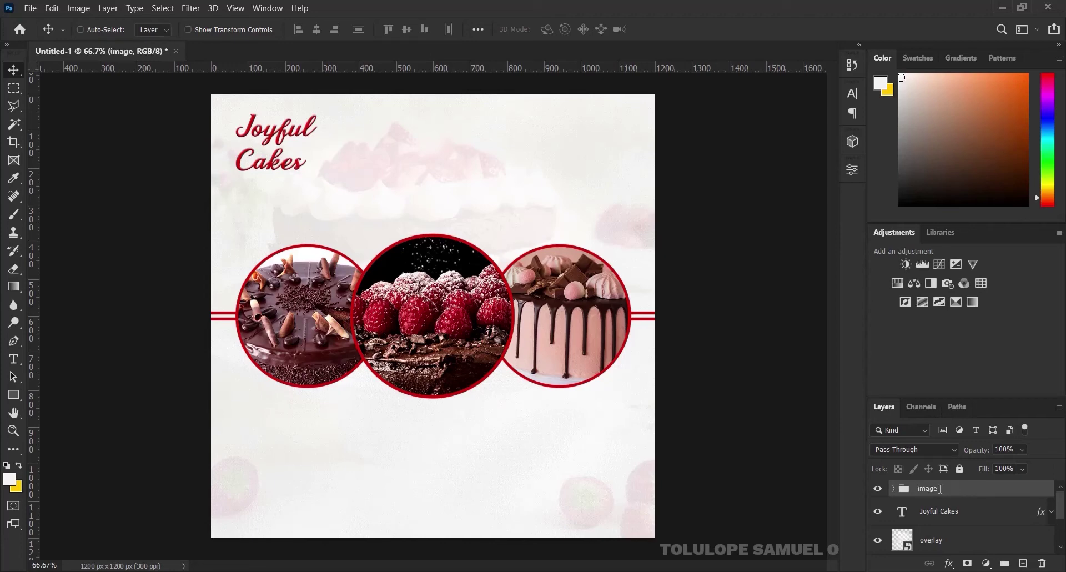
key("ctrl+a")
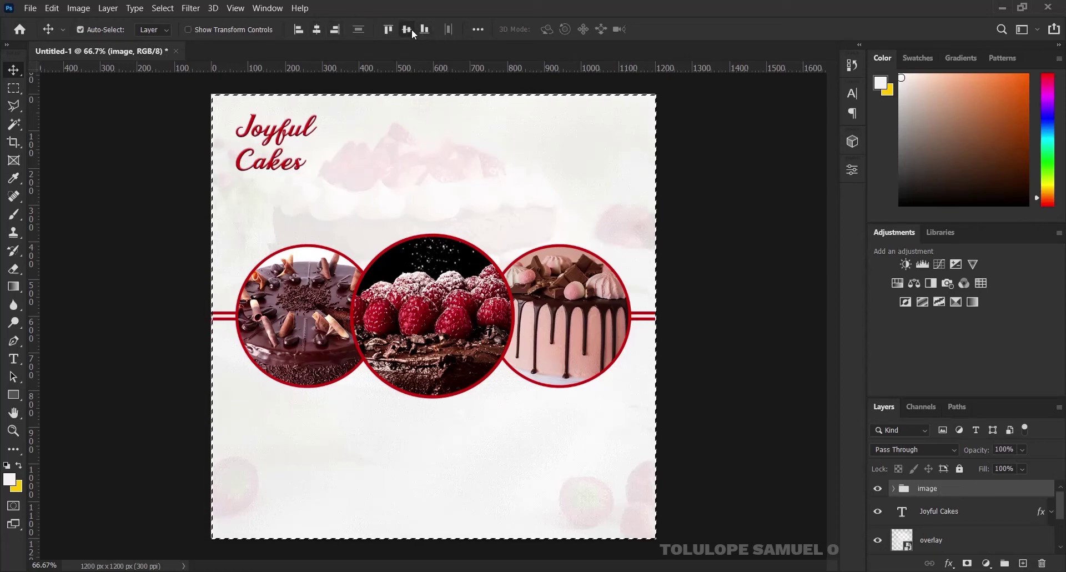
key("ctrl+d")
Set the Type tool font to Poppins SemiBold
left_click(12, 360)
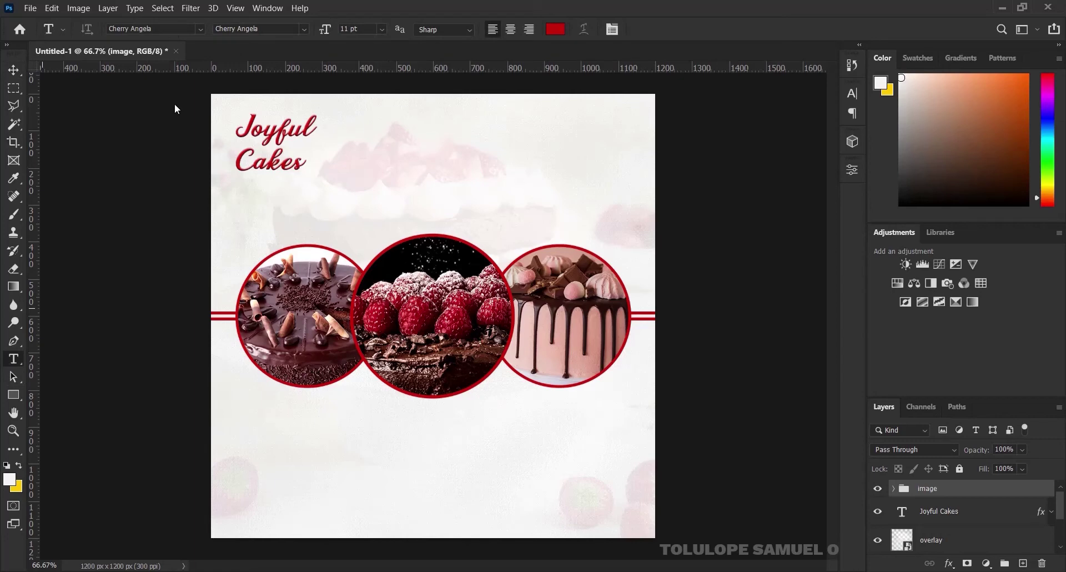
left_click(162, 29)
type("pop")
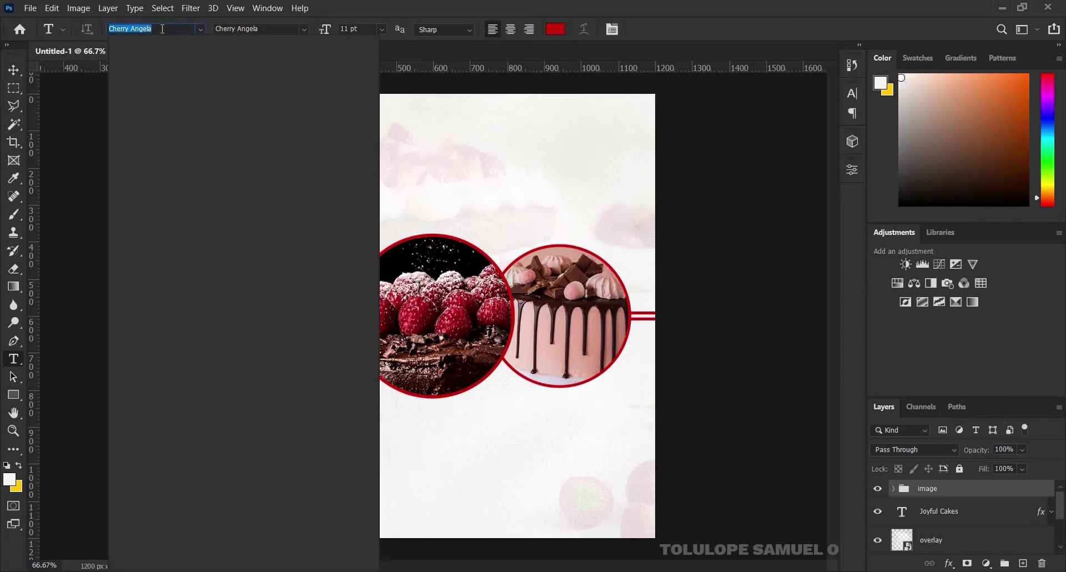
type("p")
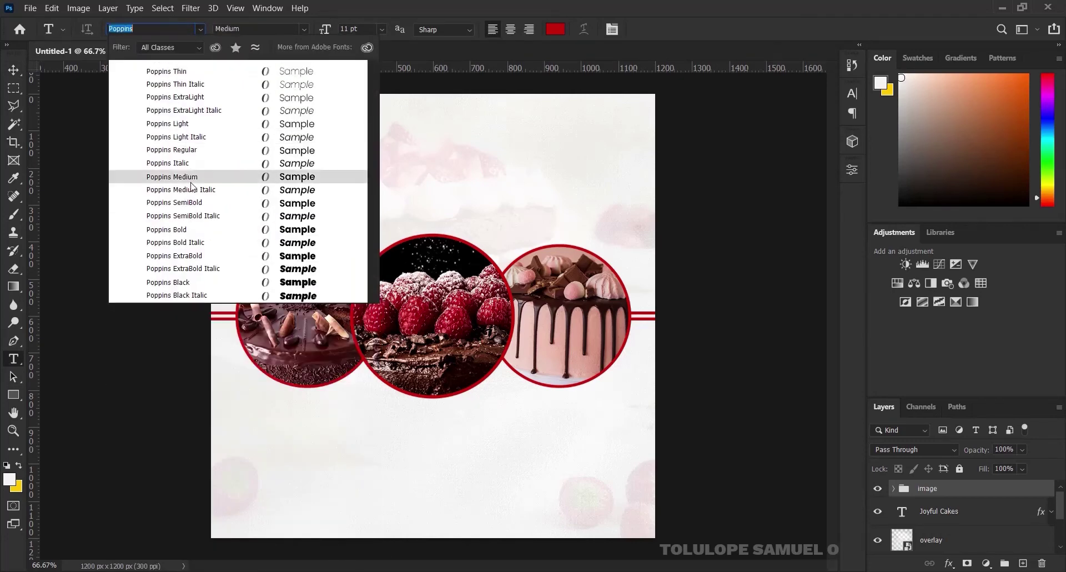
left_click(201, 209)
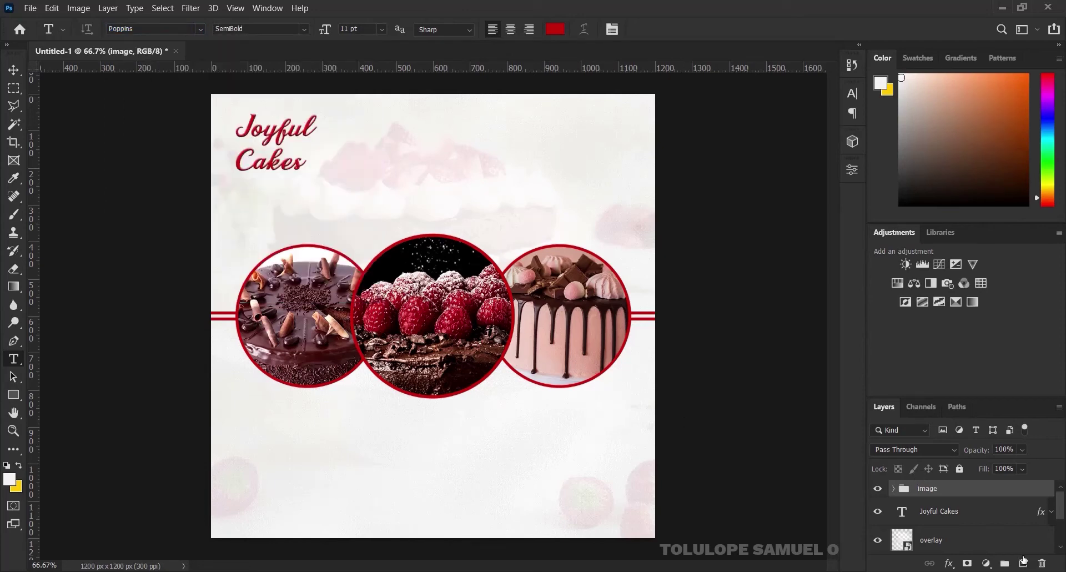
Type the two-line tagline 'FOR SMALL AND LARGE QUANTITIES / OF ALL KINDS OF CAKES' below the circles
left_click(1022, 562)
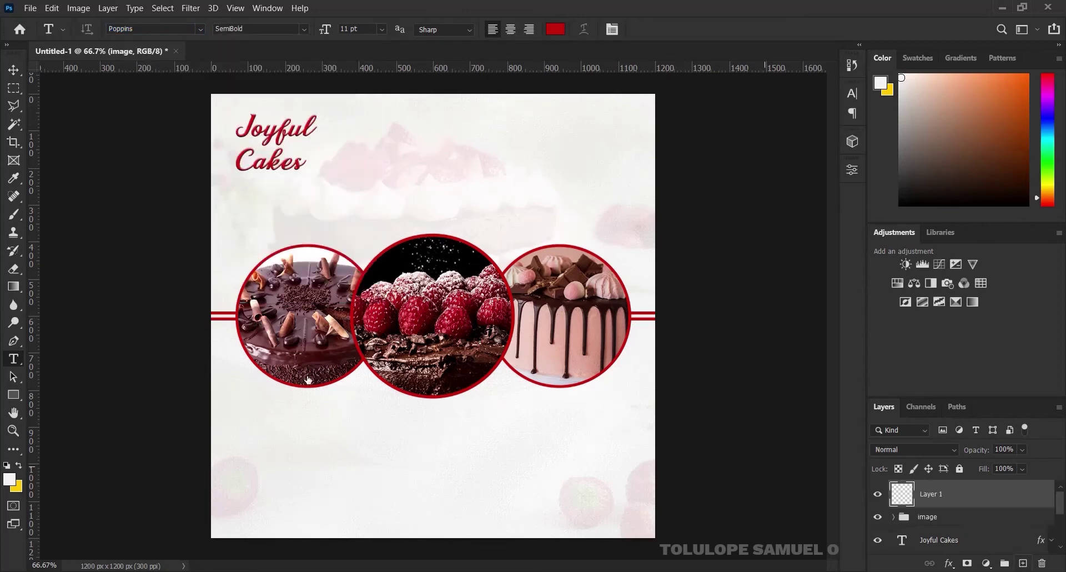
left_click(315, 435)
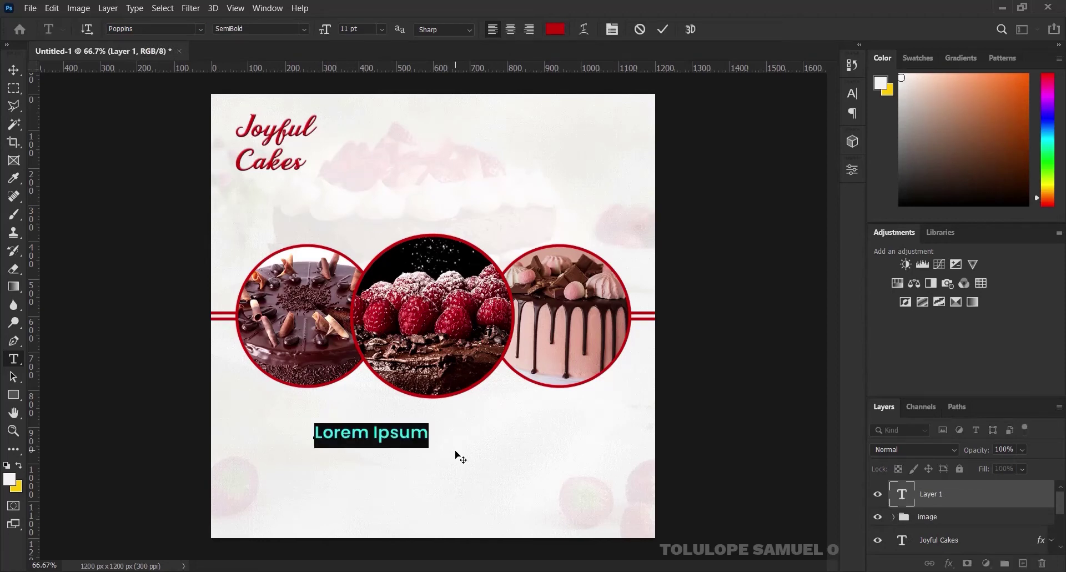
type("FOR")
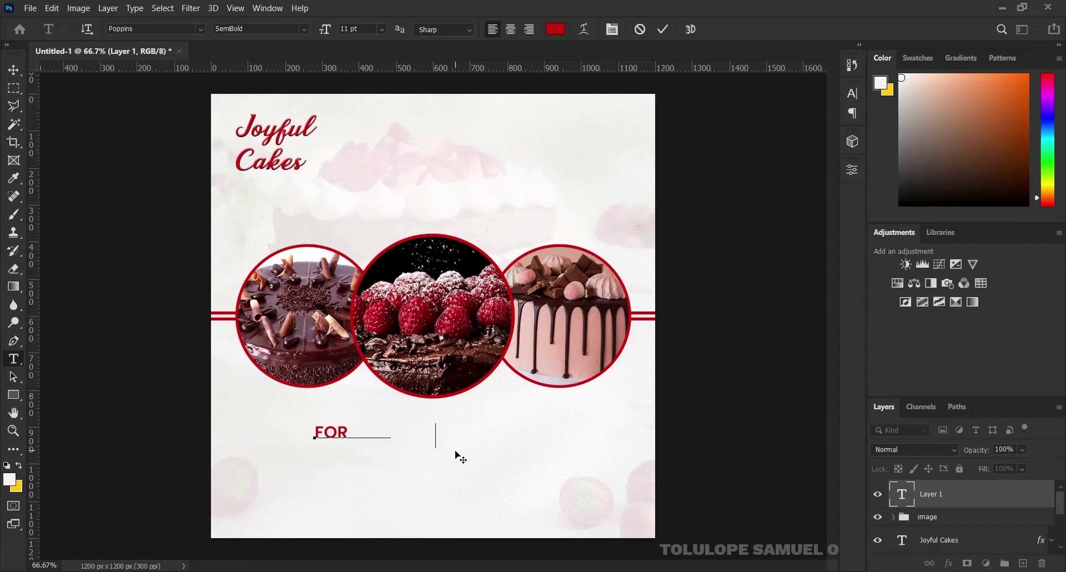
type(" SMALL AND LARGE")
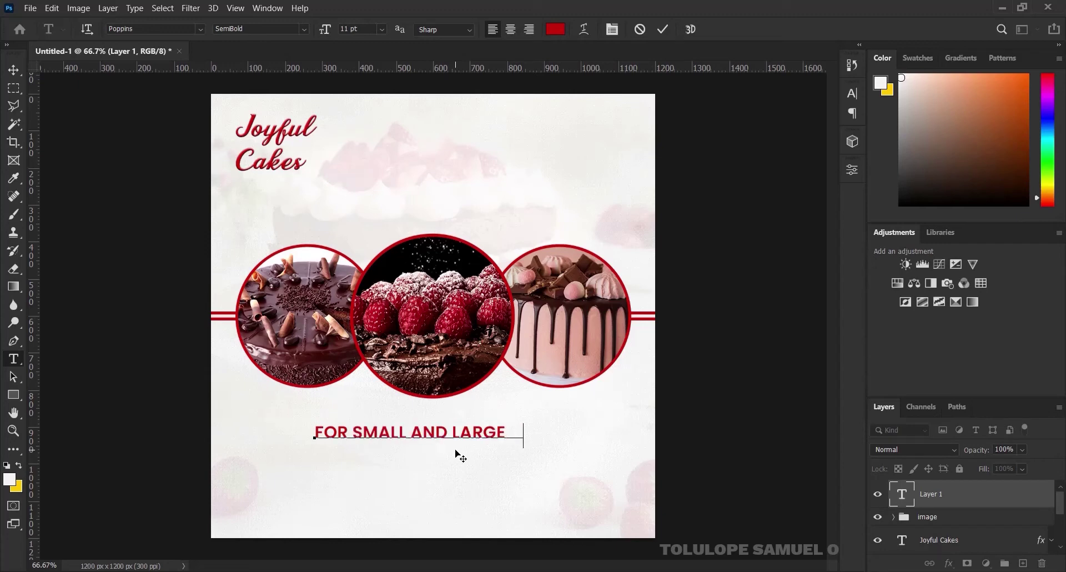
type(" QUN")
key("Left")
type("A")
key("Right")
type("T")
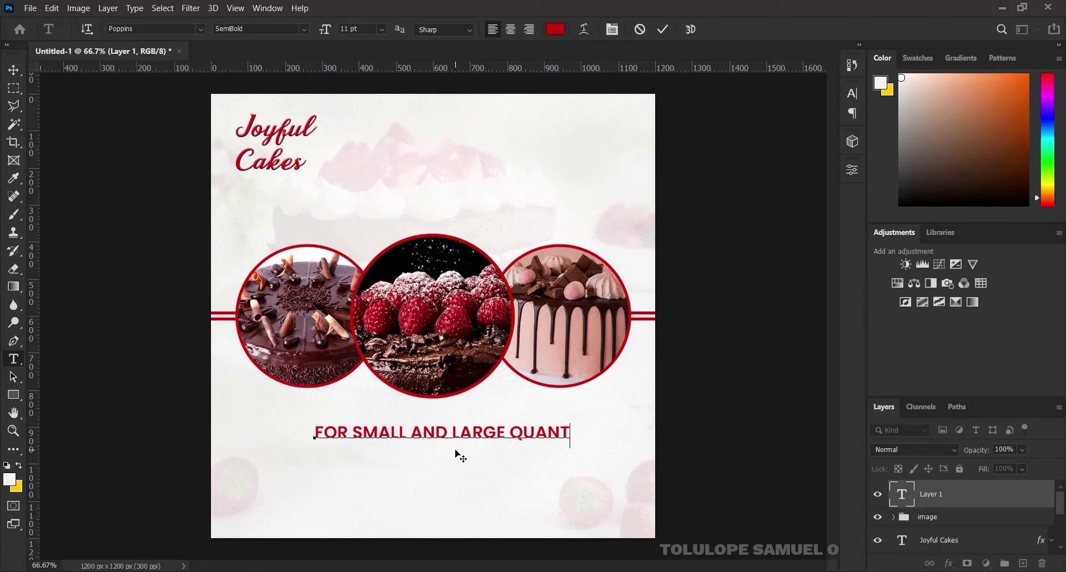
type("ITIES")
key("Return")
type("O")
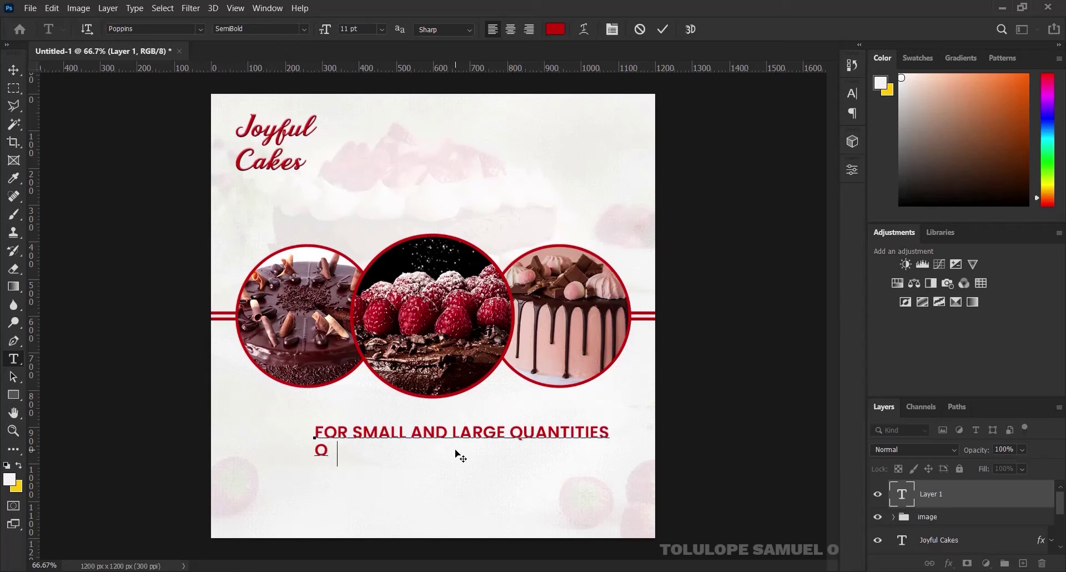
type("F ALL KINDS           ")
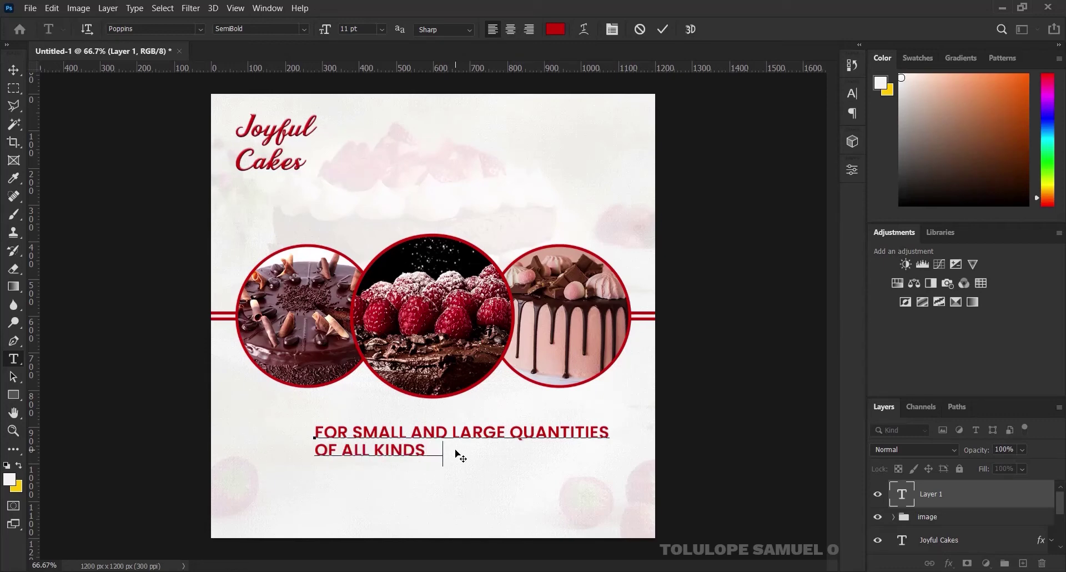
type("S")
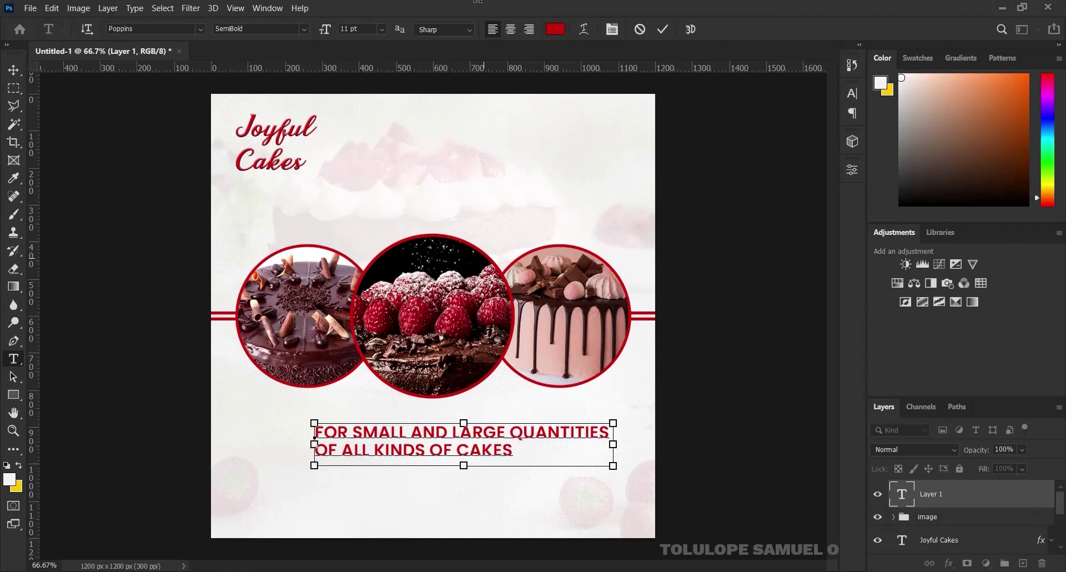
Centre-align the tagline lines and change its weight to Poppins Medium
key("ctrl+a")
left_click(511, 29)
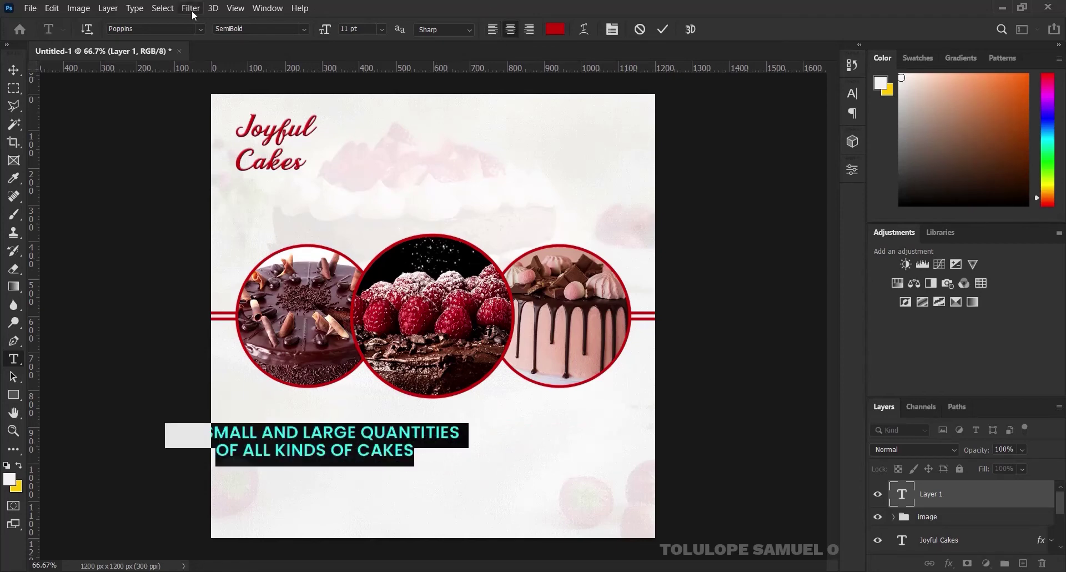
left_click(304, 29)
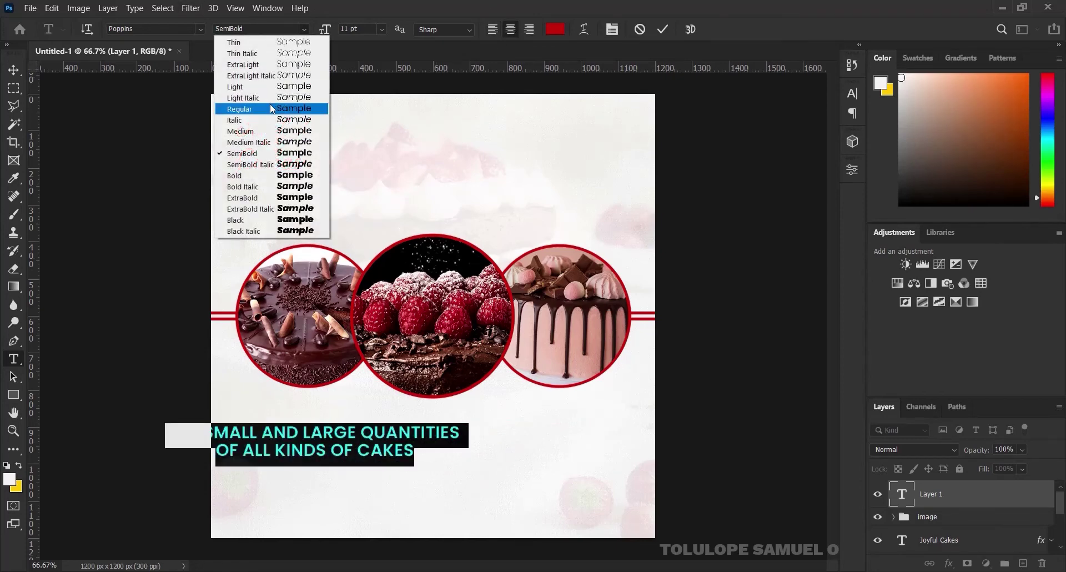
left_click(261, 134)
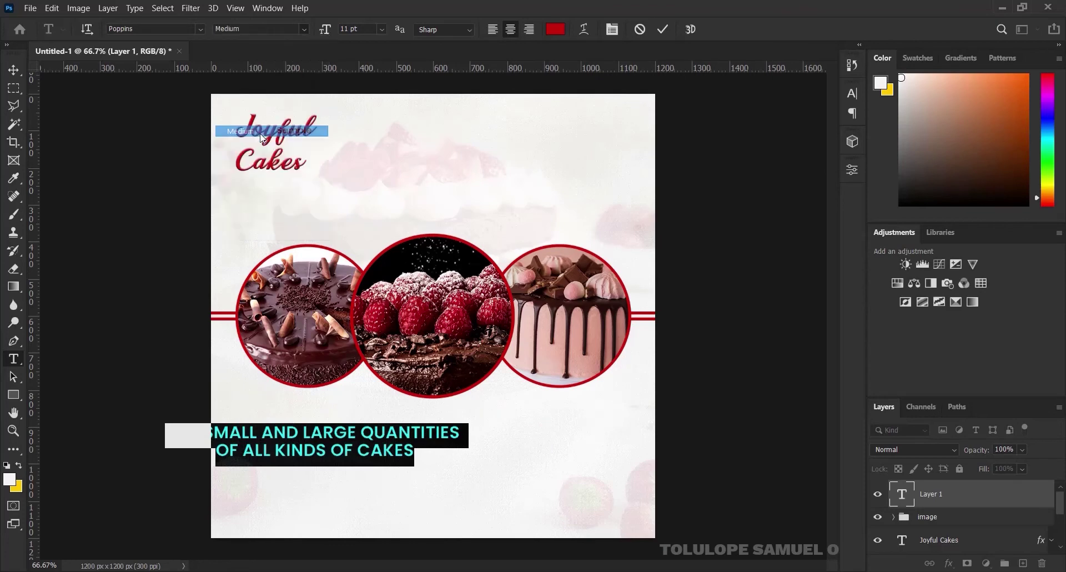
left_click(669, 30)
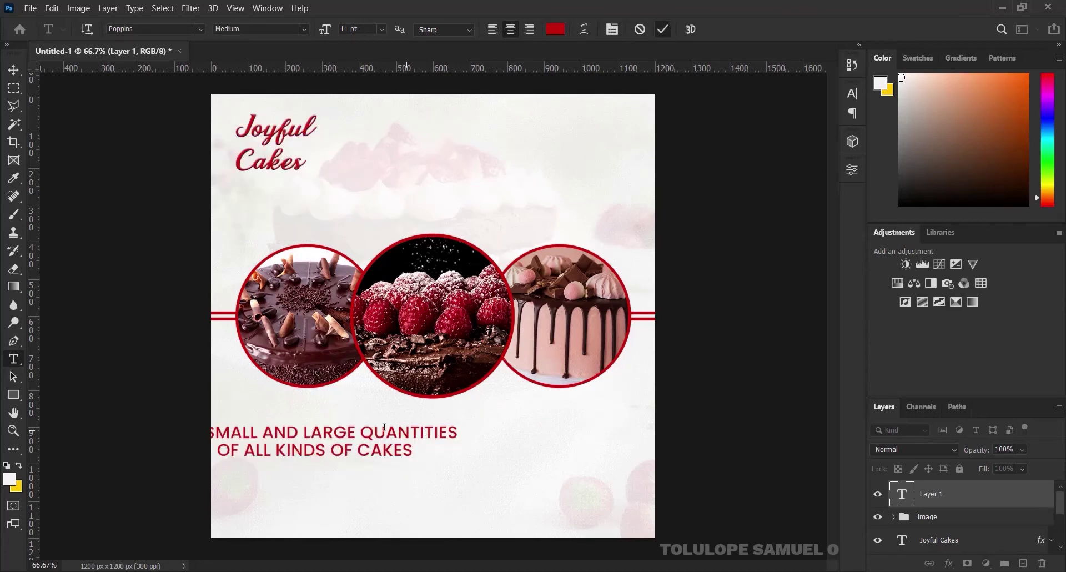
Centre the tagline horizontally on the canvas
left_click(14, 70)
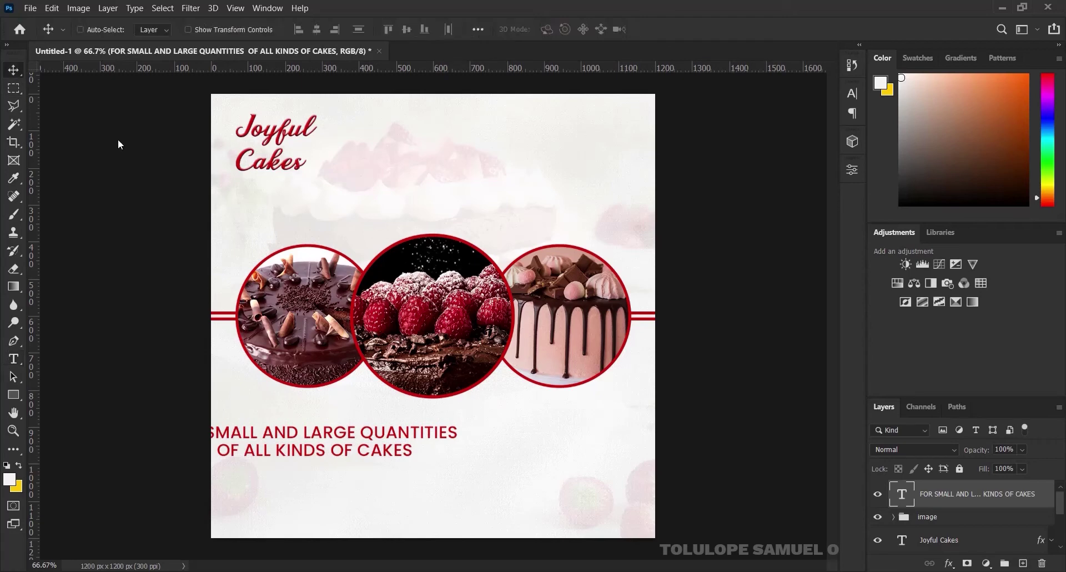
key("ctrl+a")
left_click(316, 30)
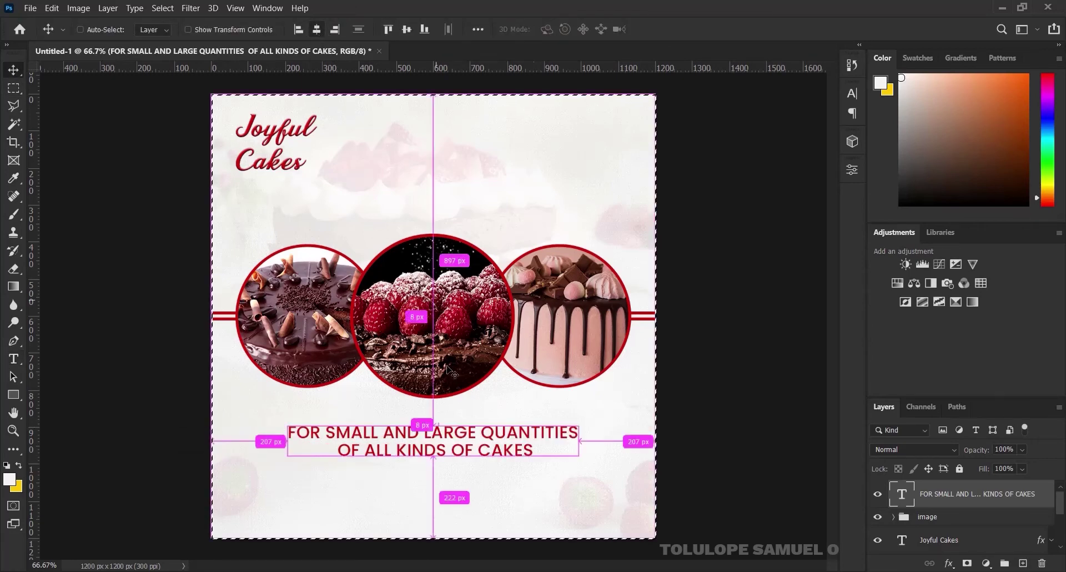
key("ctrl+d")
Scale the tagline up to about 114% and nudge it up slightly
key("ctrl+t")
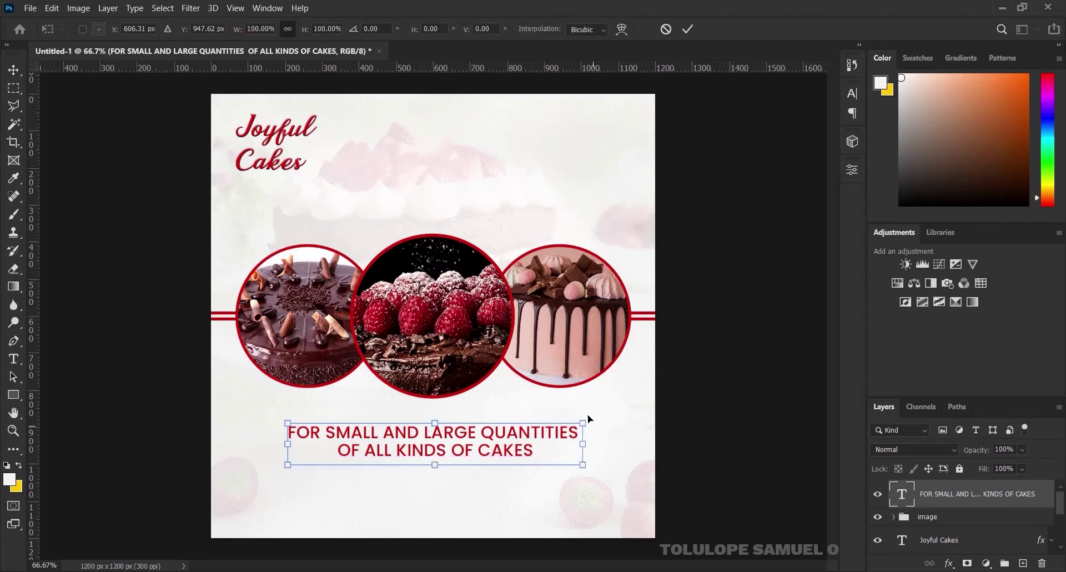
left_click_drag(590, 420, 603, 408)
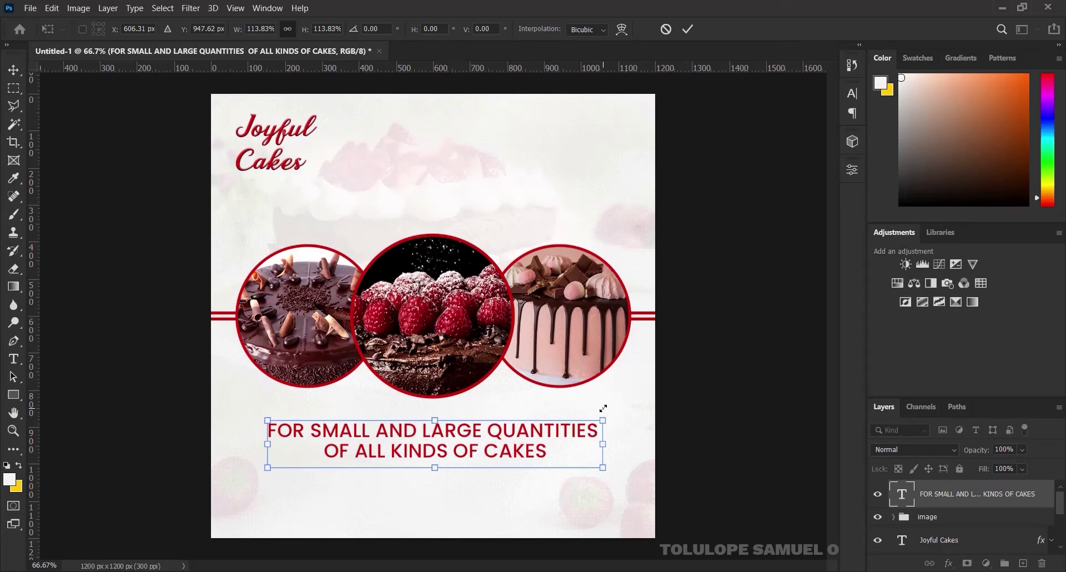
left_click(689, 28)
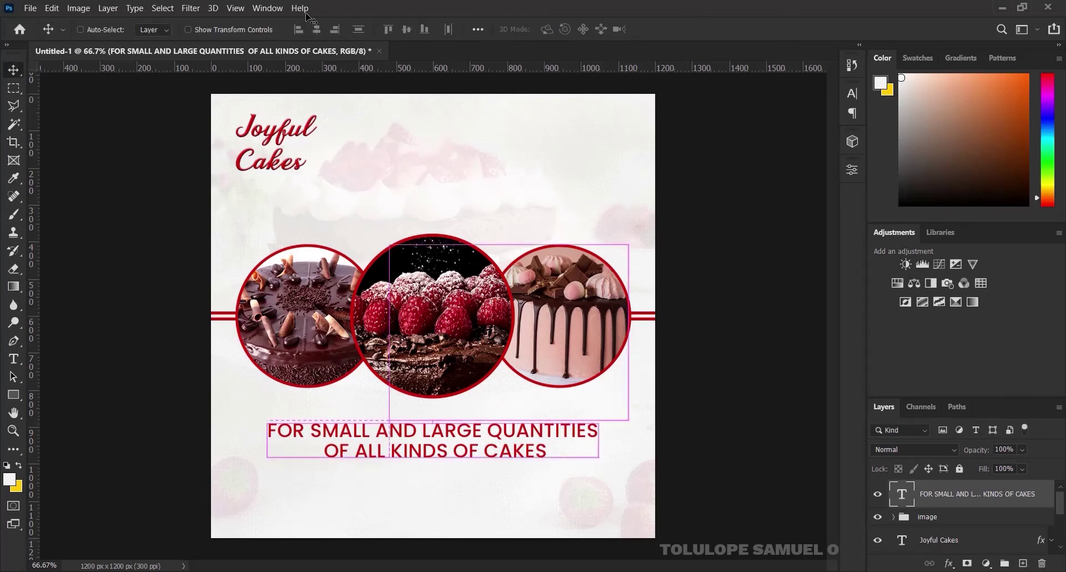
key("ctrl+a")
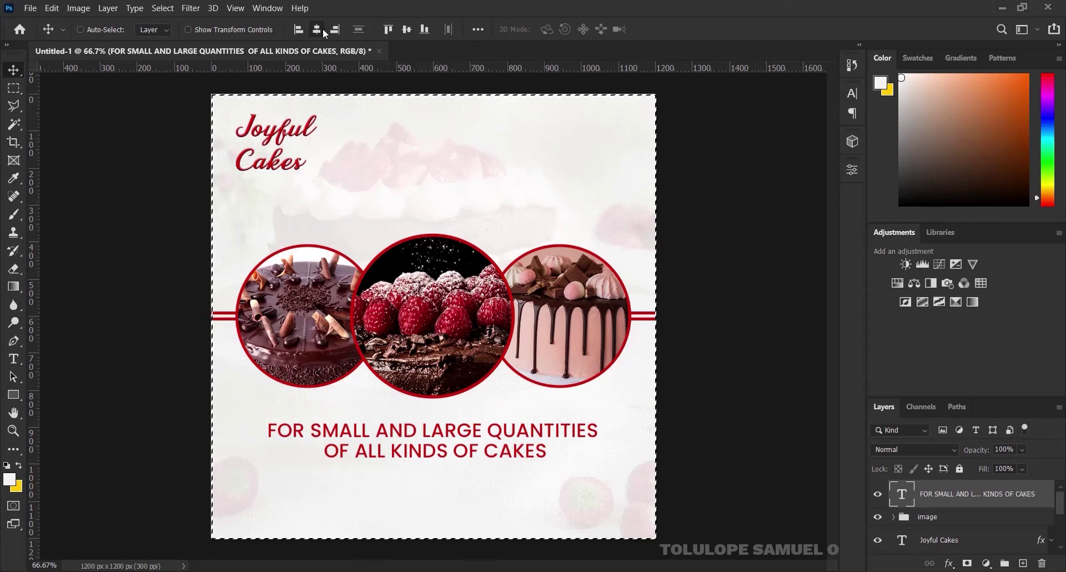
key("ctrl+d")
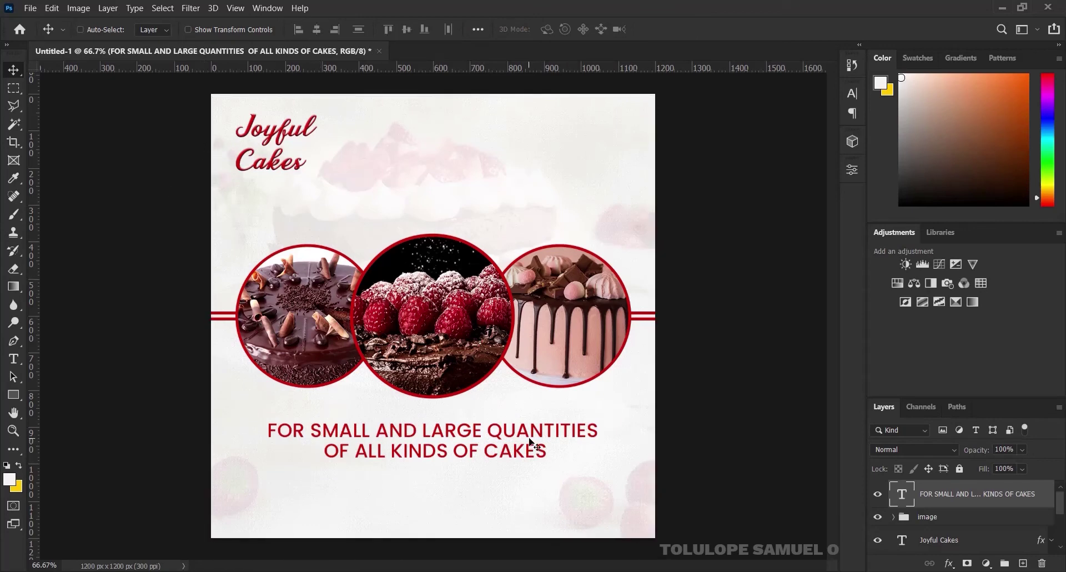
left_click_drag(528, 438, 530, 436)
Move the cake-circle group up about 43 px and the tagline up, then bring in the pin image
left_click(953, 518)
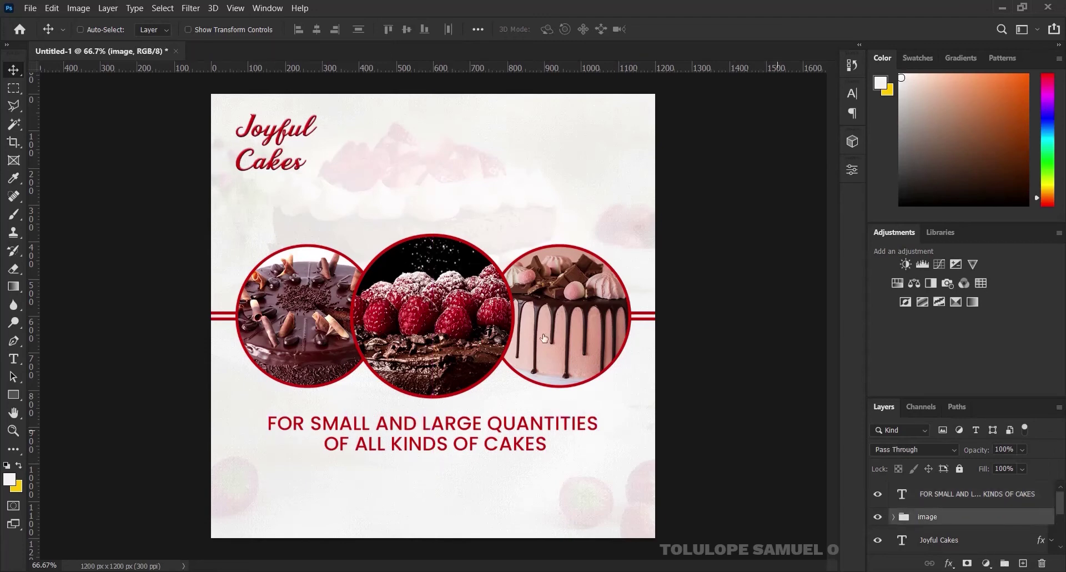
left_click_drag(537, 324, 538, 307)
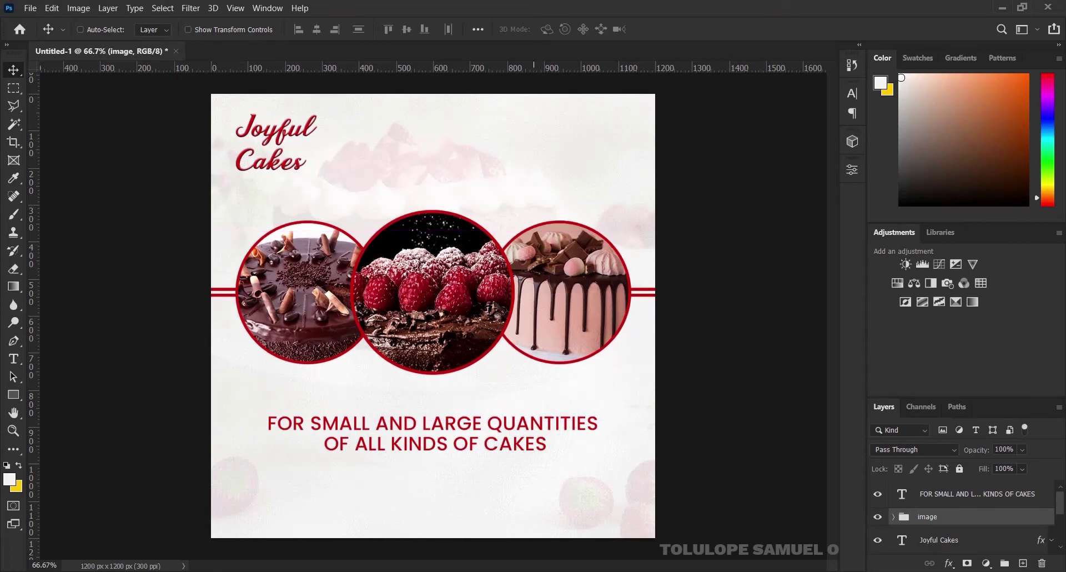
left_click_drag(533, 434, 535, 420)
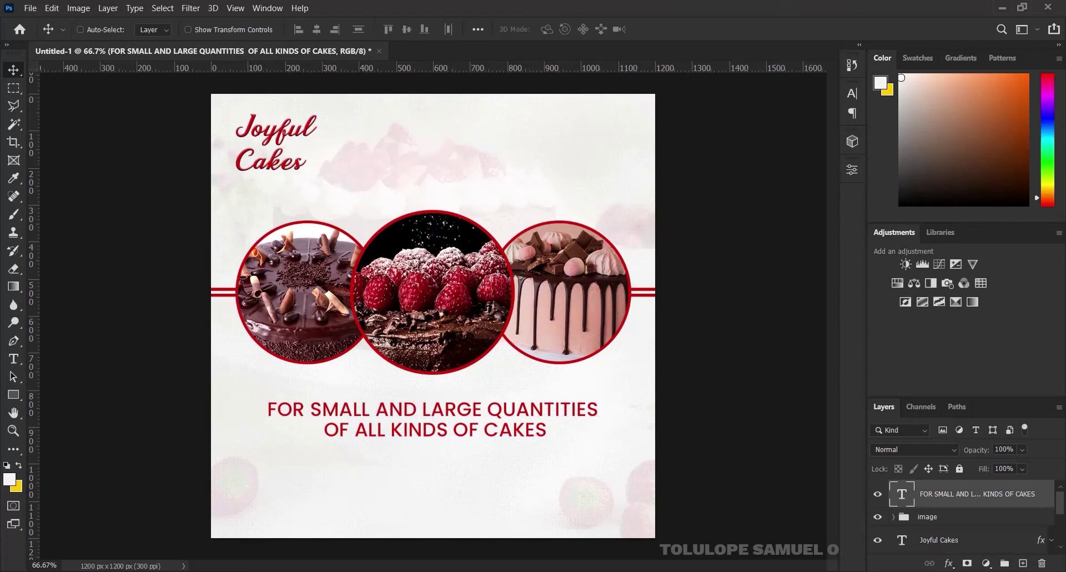
key("alt+Tab")
left_click_drag(624, 155, 453, 434)
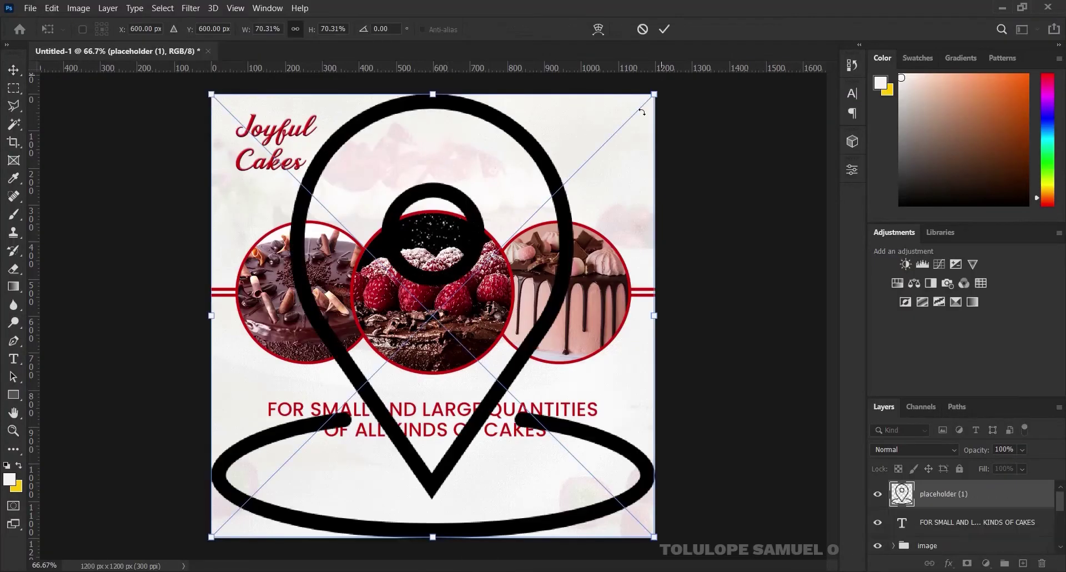
Place the location-pin image and shrink it to about 59 px below the tagline's left end
left_click(664, 29)
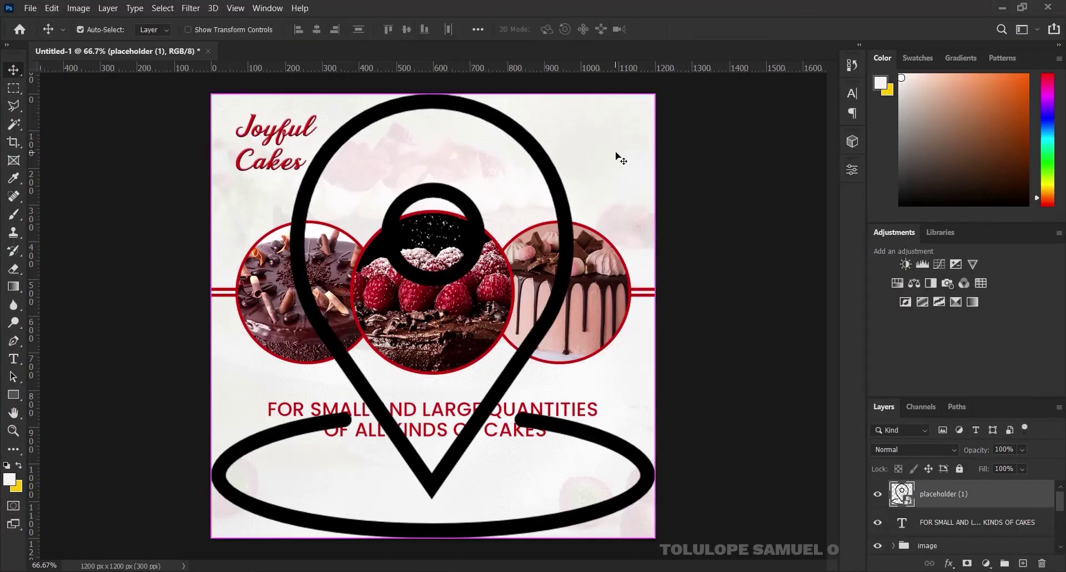
key("ctrl+t")
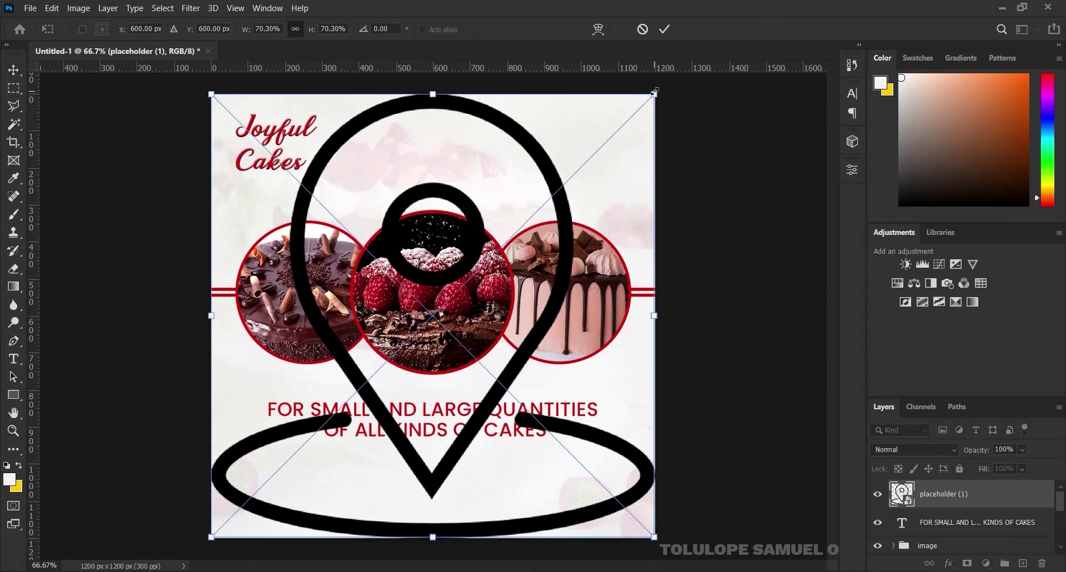
left_click_drag(654, 94, 303, 444)
key("Return")
key("ctrl+t")
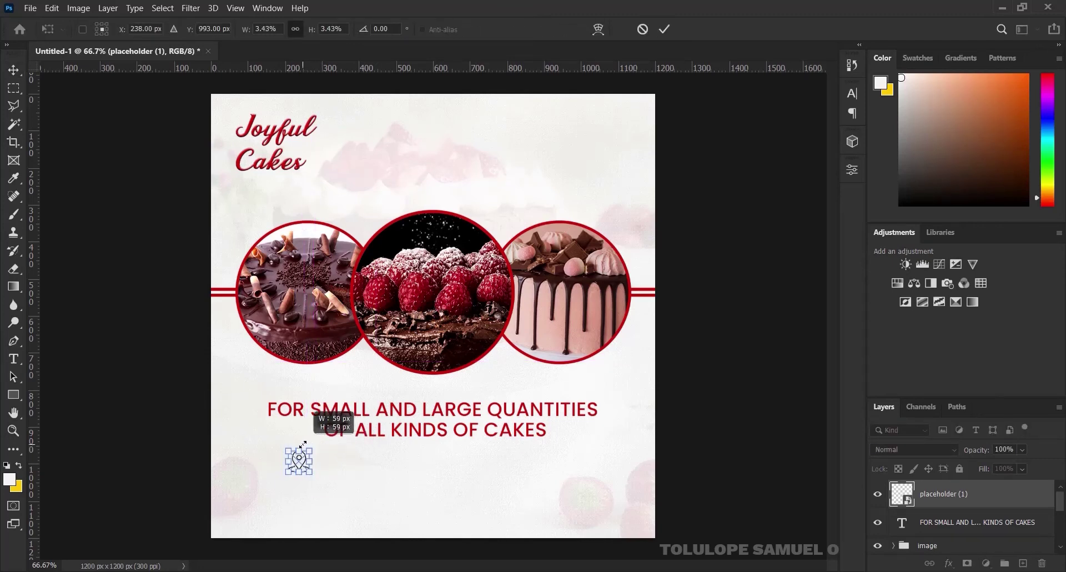
left_click(668, 28)
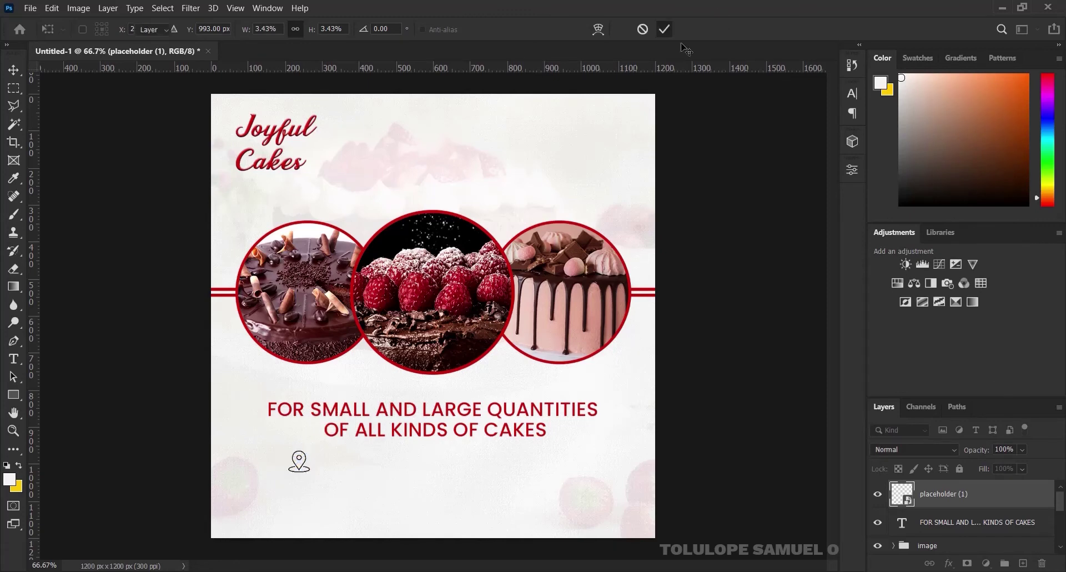
Give the pin a Color Overlay of red #c80d0b sampled from a cake ring
right_click(993, 493)
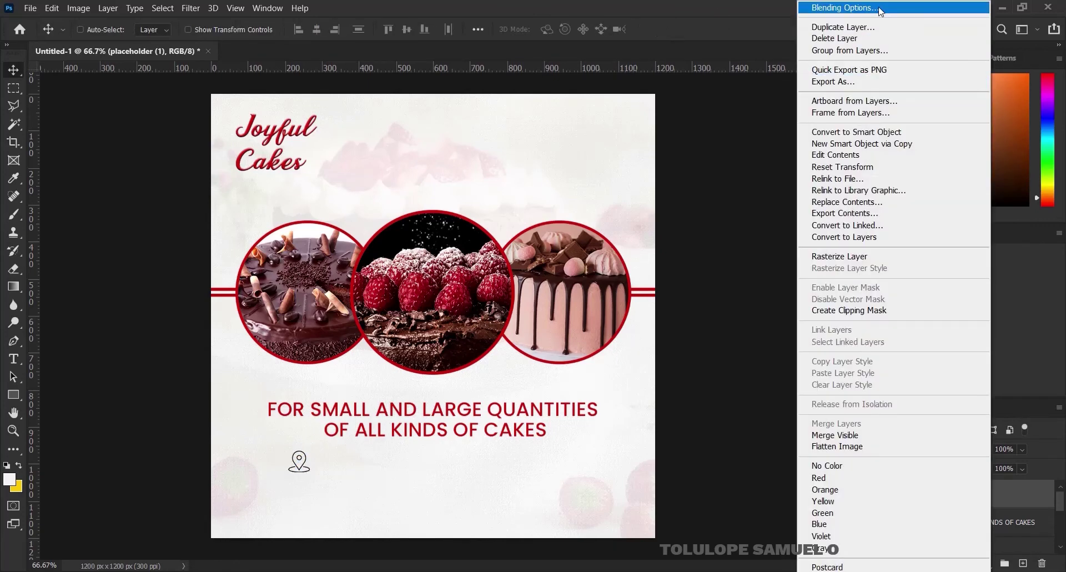
left_click(558, 239)
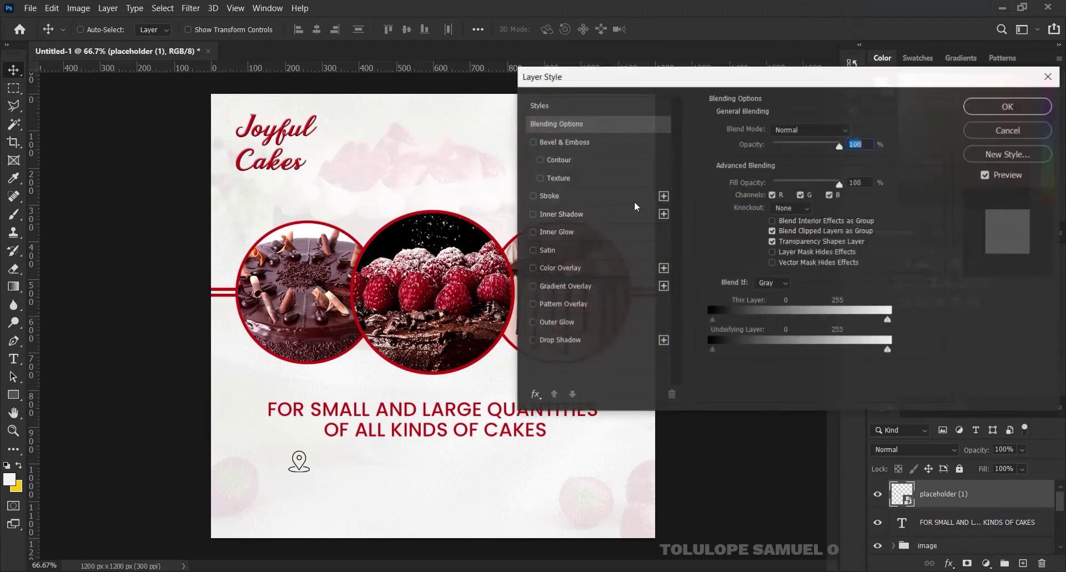
left_click(559, 267)
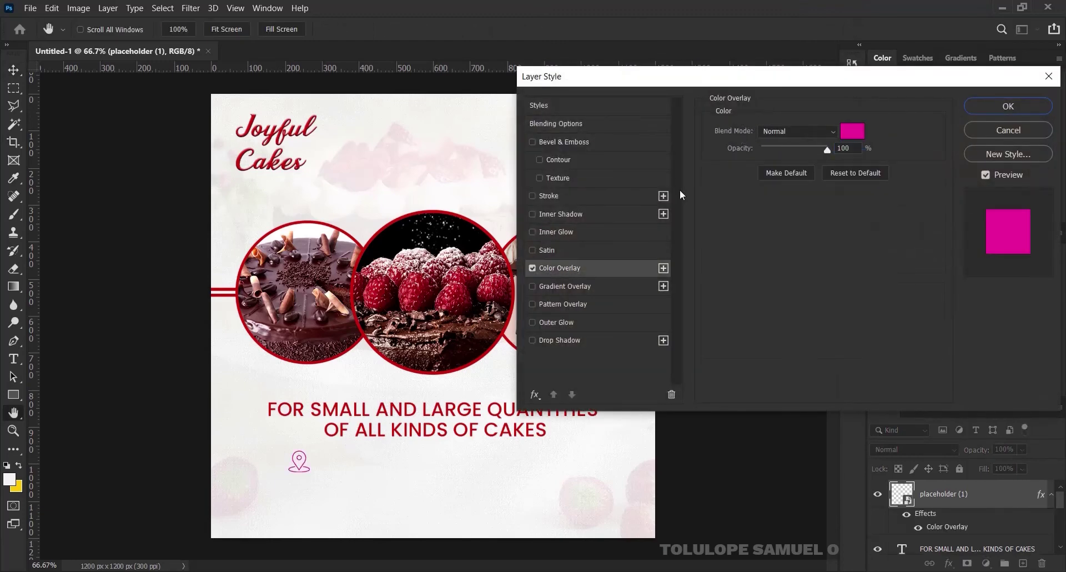
left_click(856, 129)
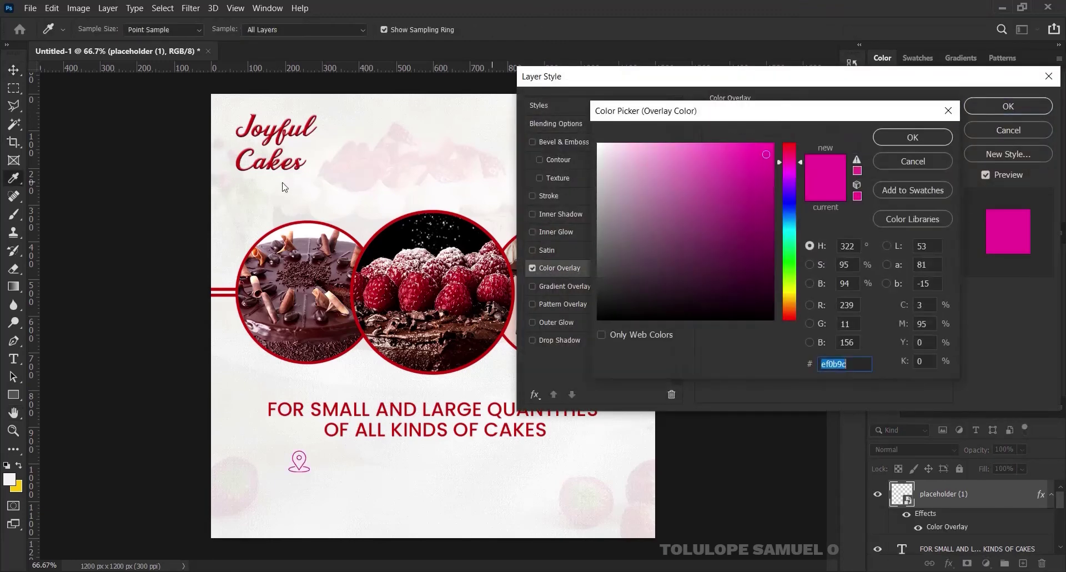
left_click(298, 222)
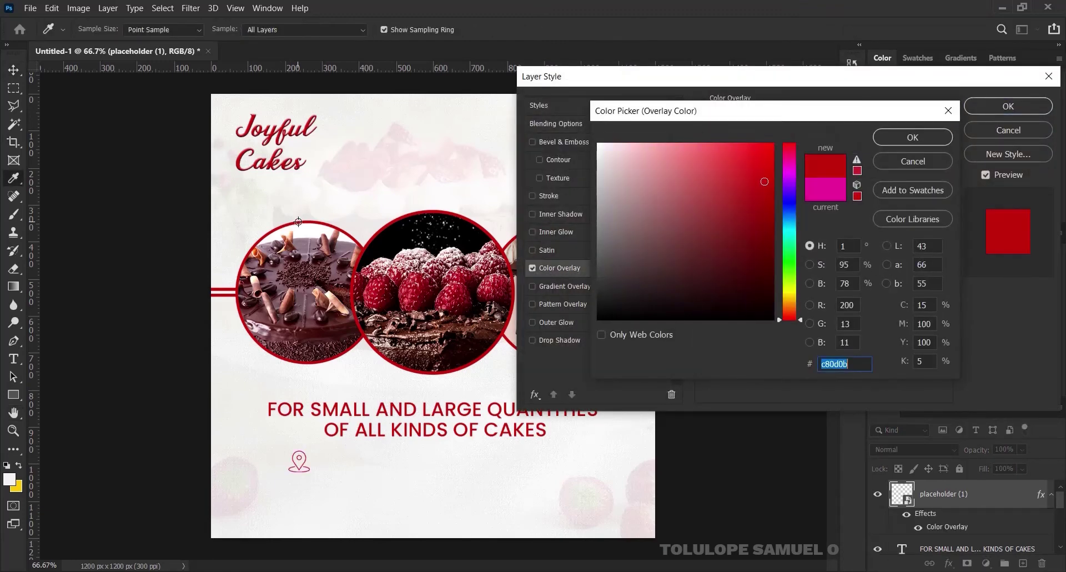
left_click(934, 137)
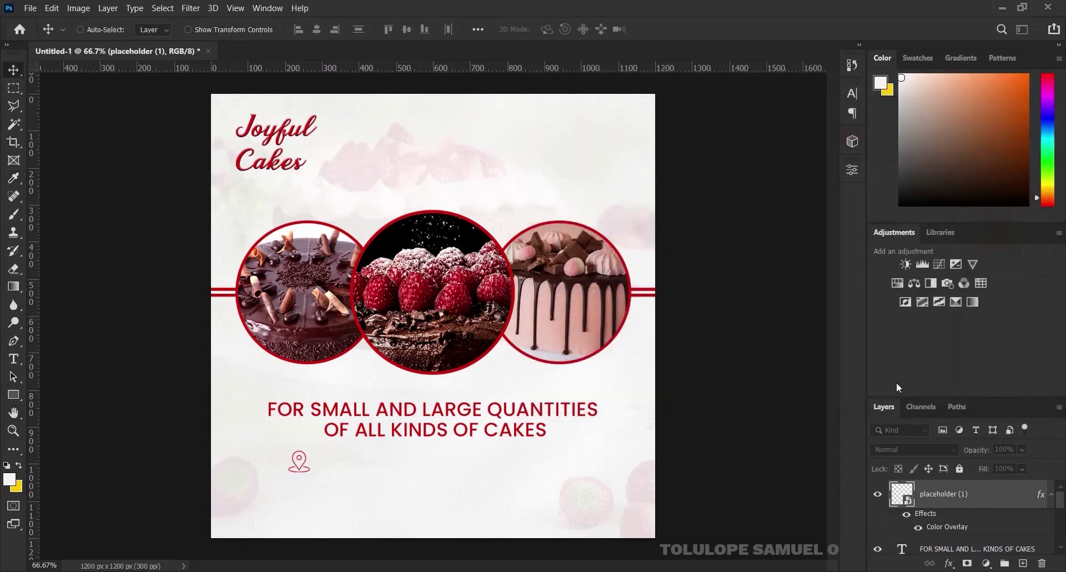
left_click(1050, 495)
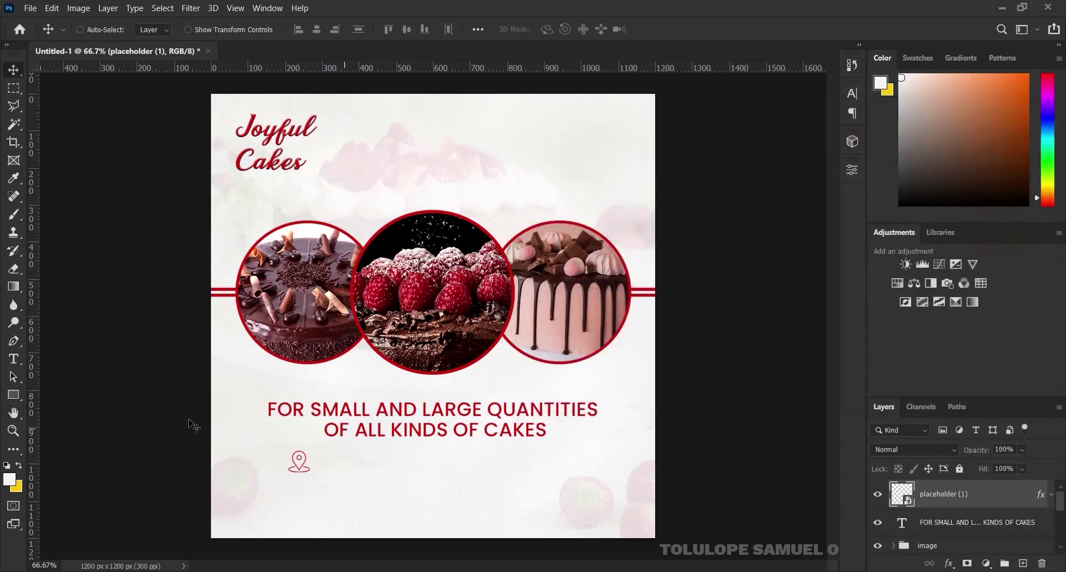
Add a Poppins Light text line beside the pin containing the shop's street address
left_click(12, 364)
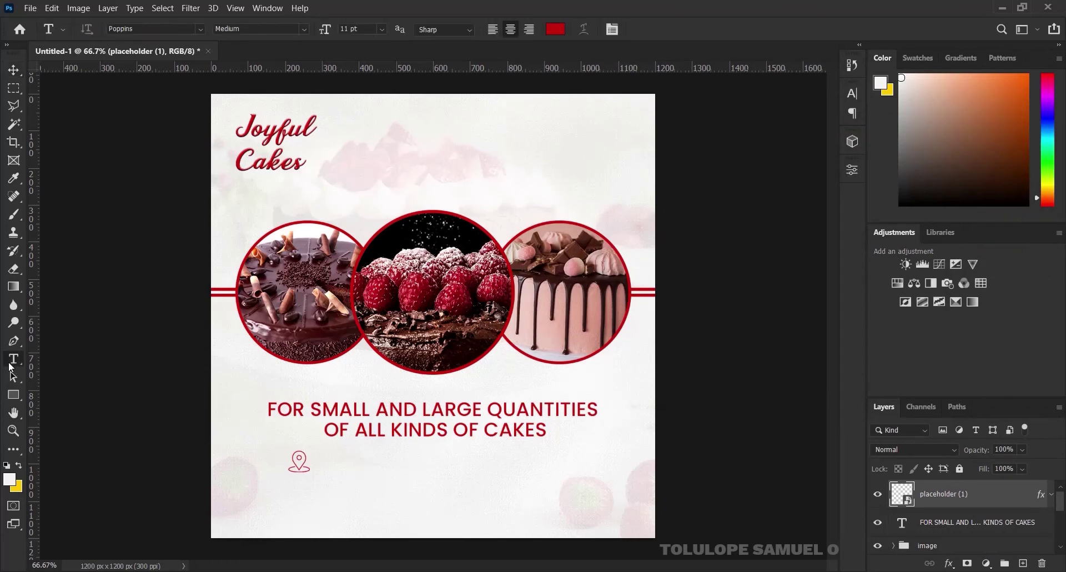
left_click(306, 30)
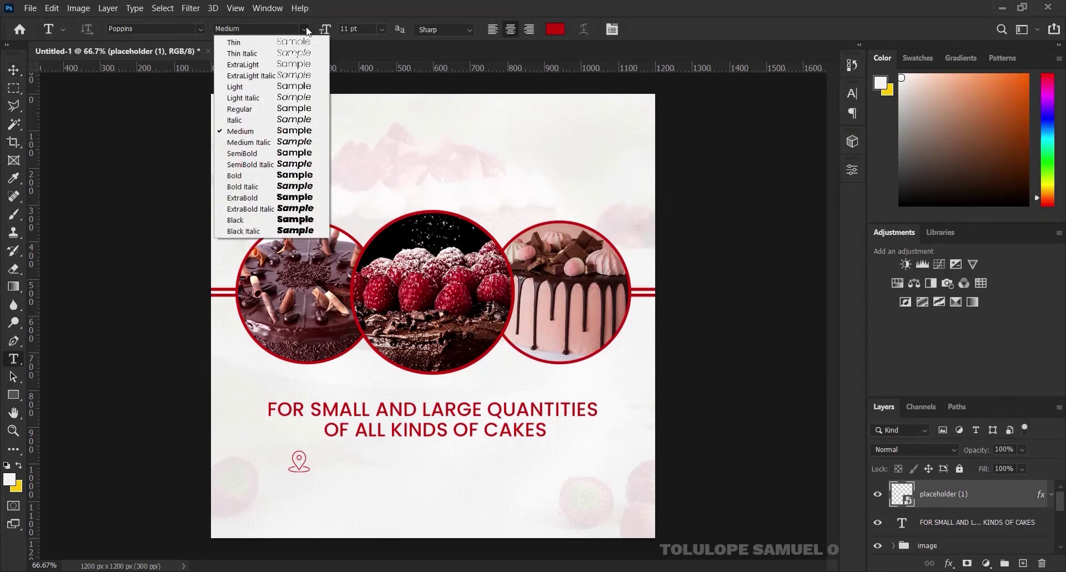
left_click(249, 90)
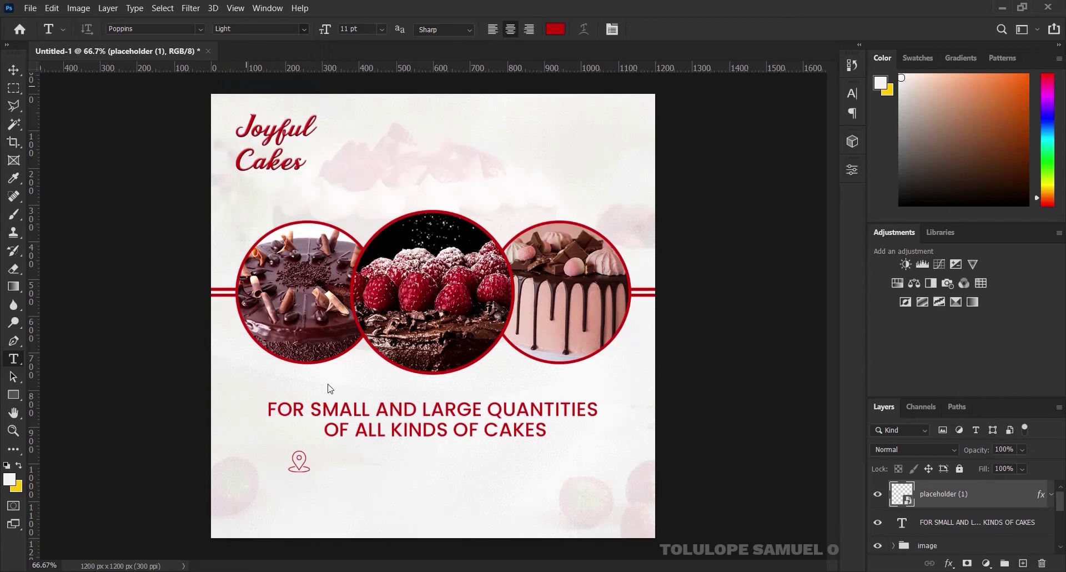
left_click(343, 464)
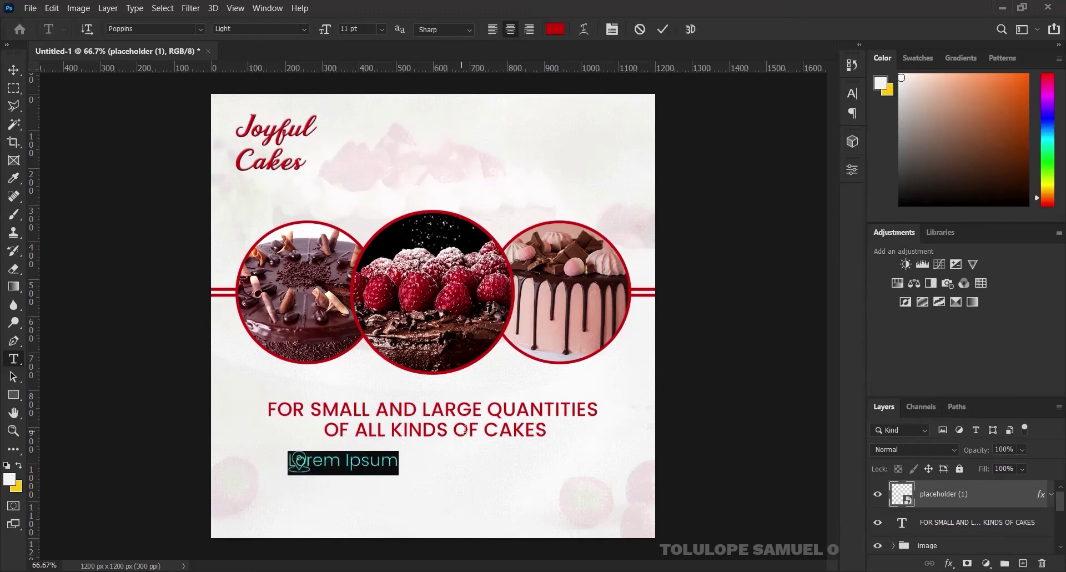
key("Left")
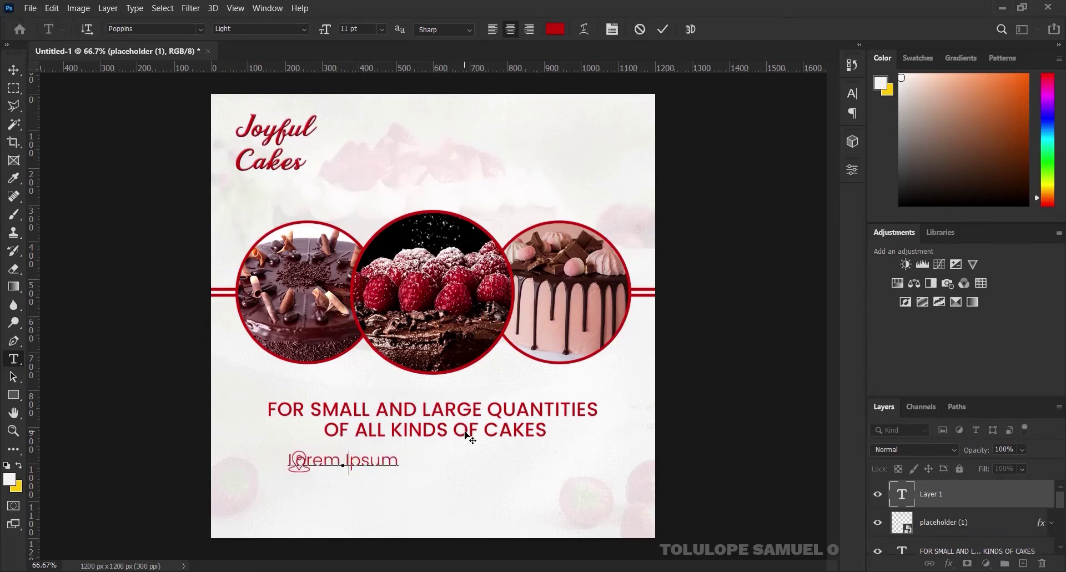
key("ctrl+a")
type("NEWTON")
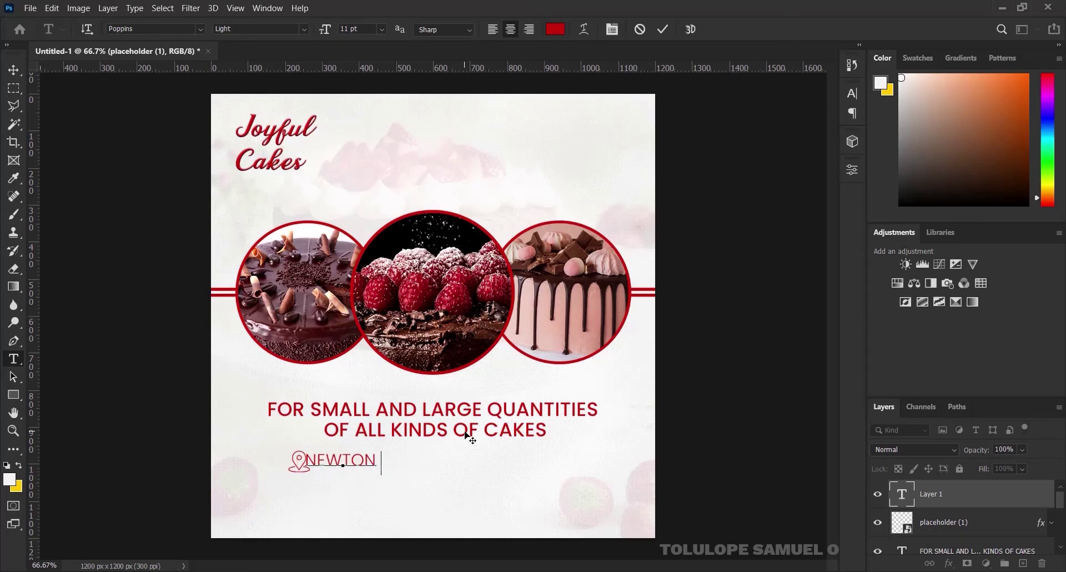
type(" ROAD")
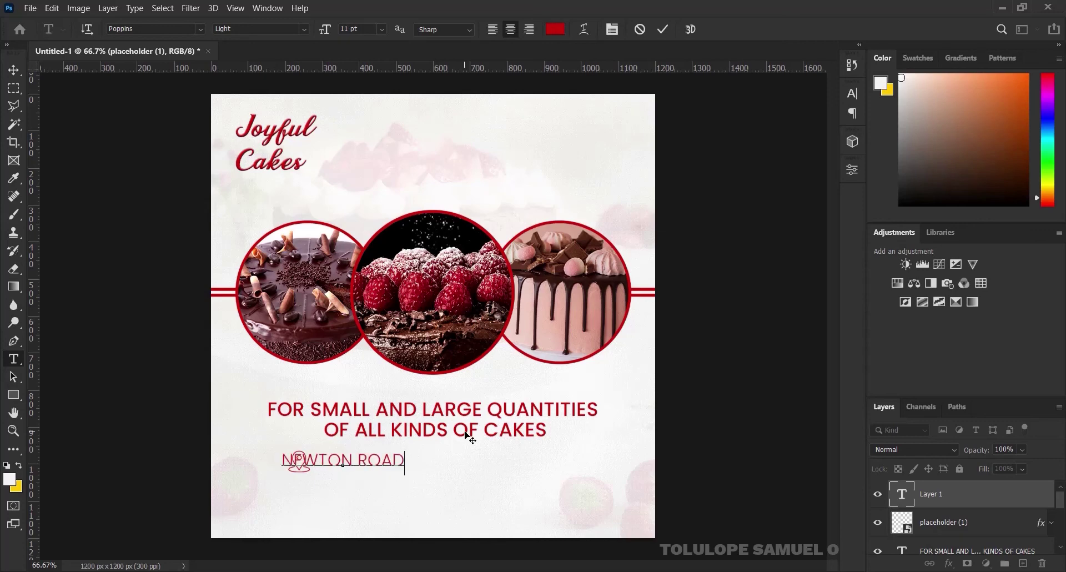
type(", AKO")
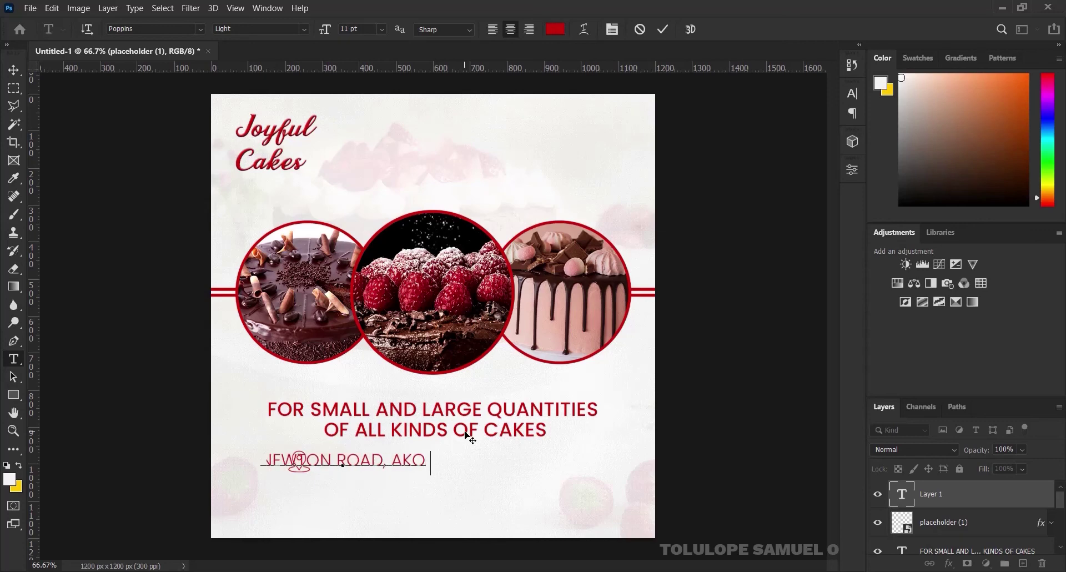
type("KA LAGOS")
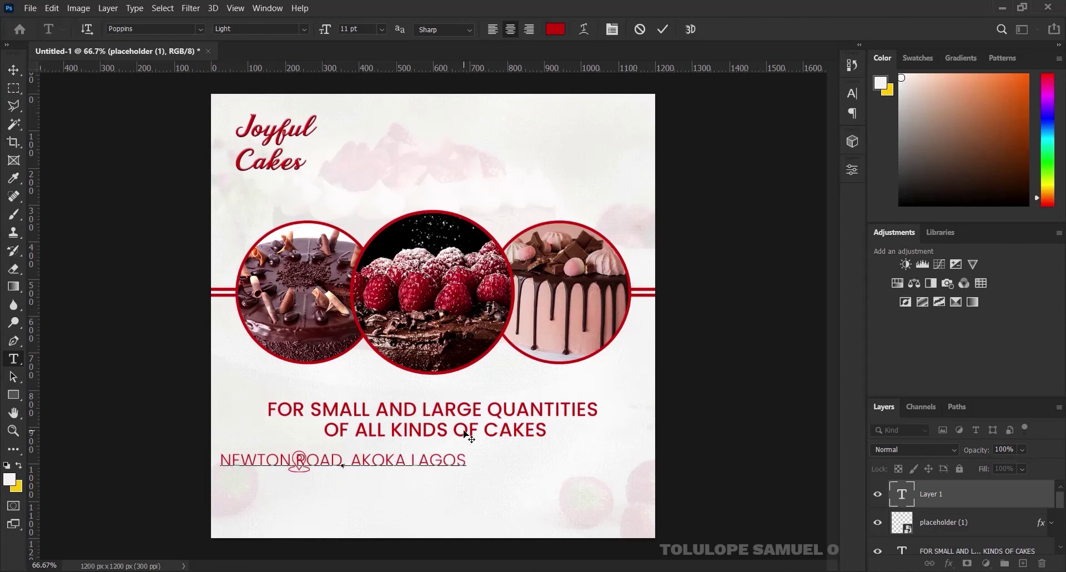
type(" STATE")
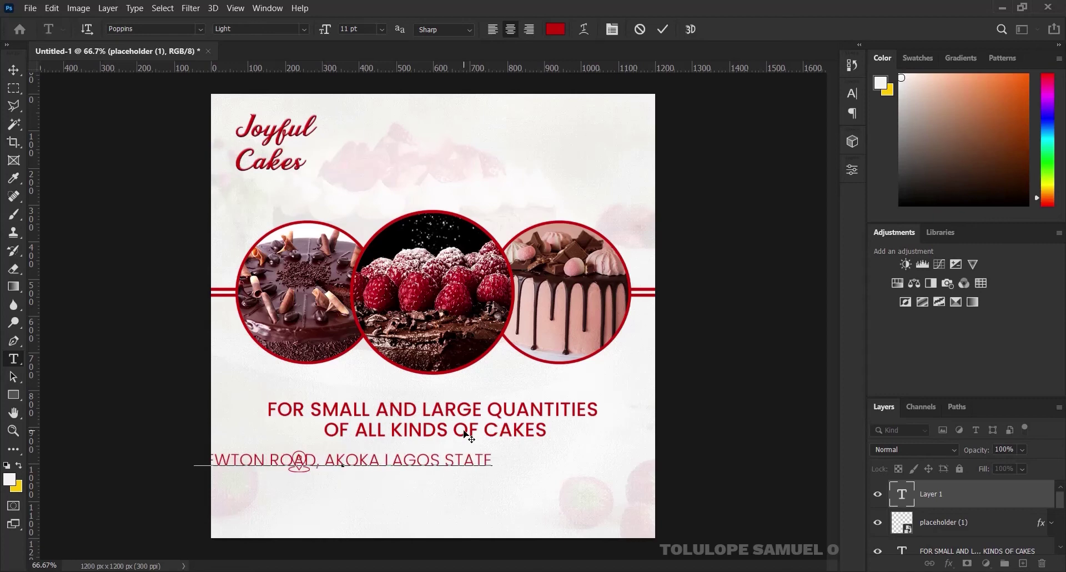
left_click(665, 29)
left_click(15, 71)
Centre the address text on the canvas, then shift it to the right of the pin
key("ctrl+a")
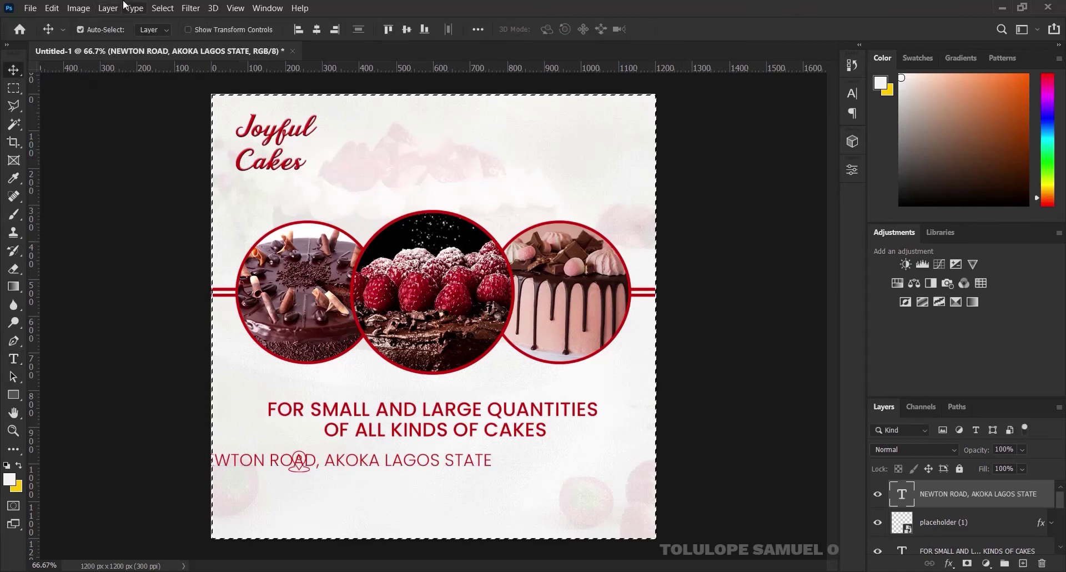
left_click(318, 31)
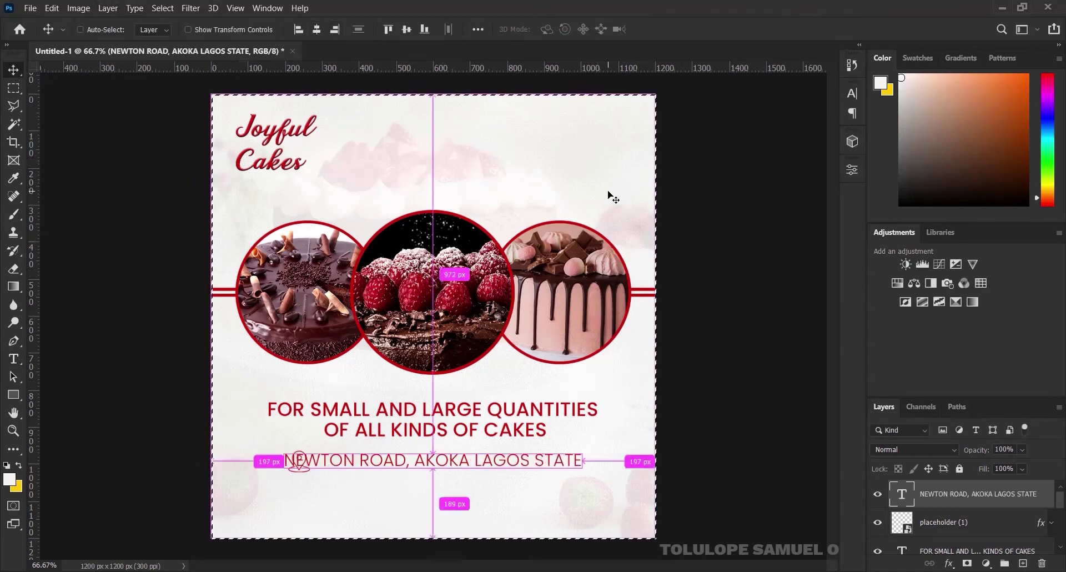
key("ctrl+d")
left_click_drag(464, 466, 490, 458)
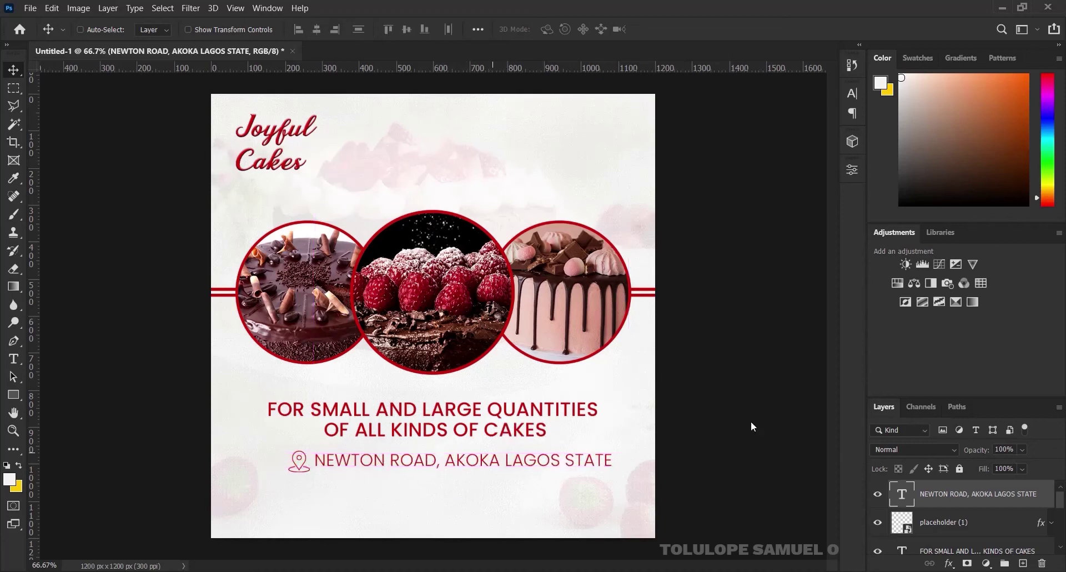
Align the pin and address vertically and group them as 'LOCATION'
left_click(978, 528, "shift")
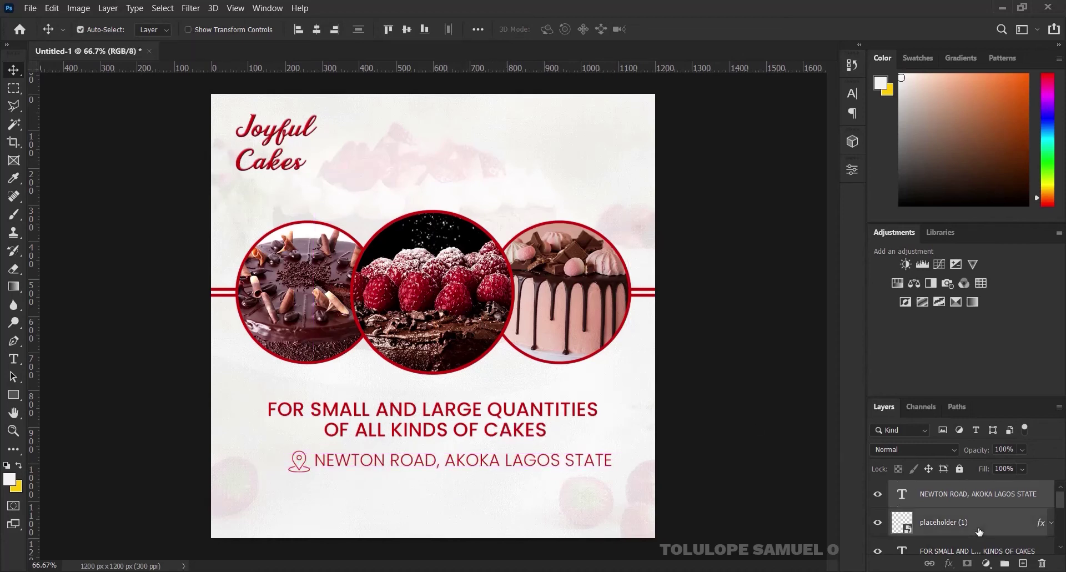
left_click(409, 30)
key("ctrl+g")
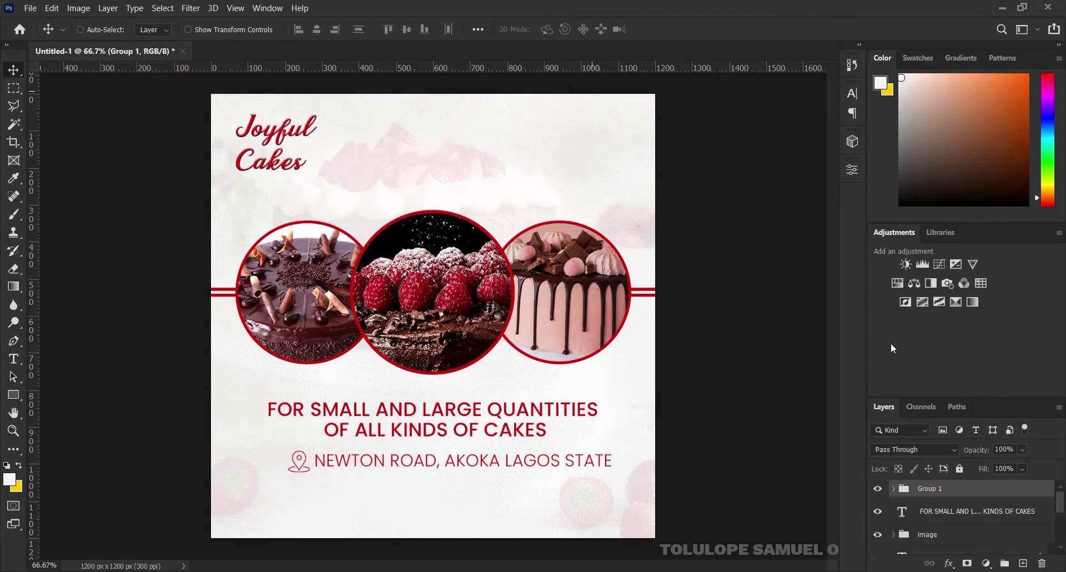
double_click(936, 490)
type("LOCATION")
key("Return")
Centre the LOCATION group horizontally on the canvas and nudge it down slightly
key("ctrl+a")
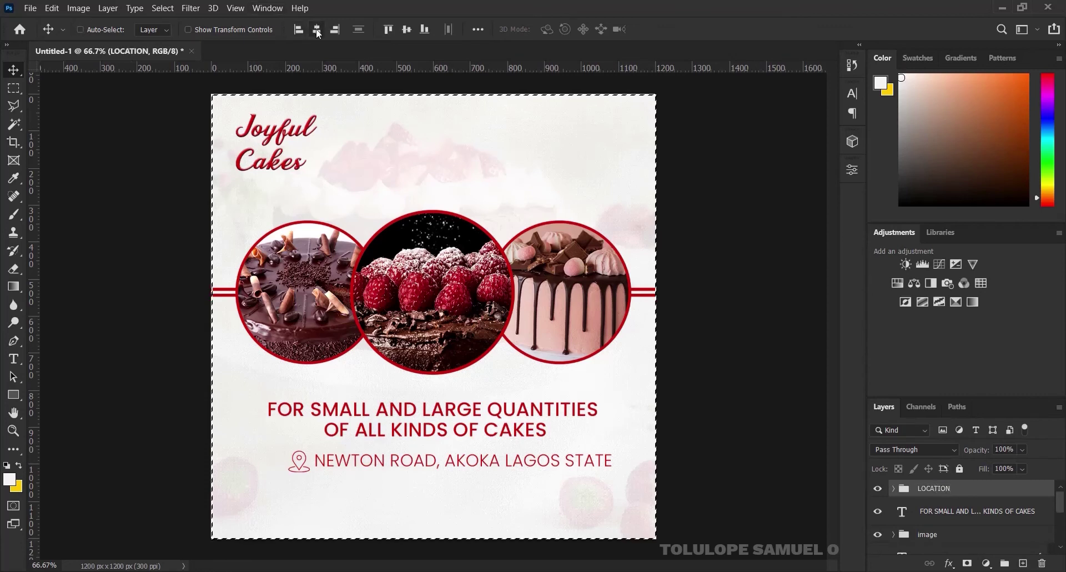
left_click(316, 29)
key("ctrl+d")
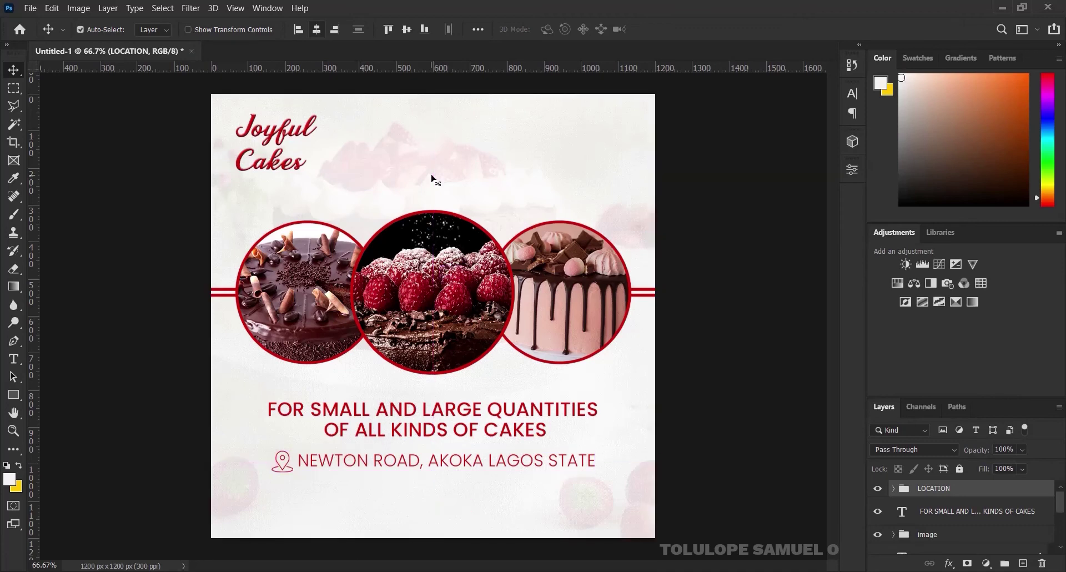
key("Down")
key("Down")
key("Down")
key("Down")
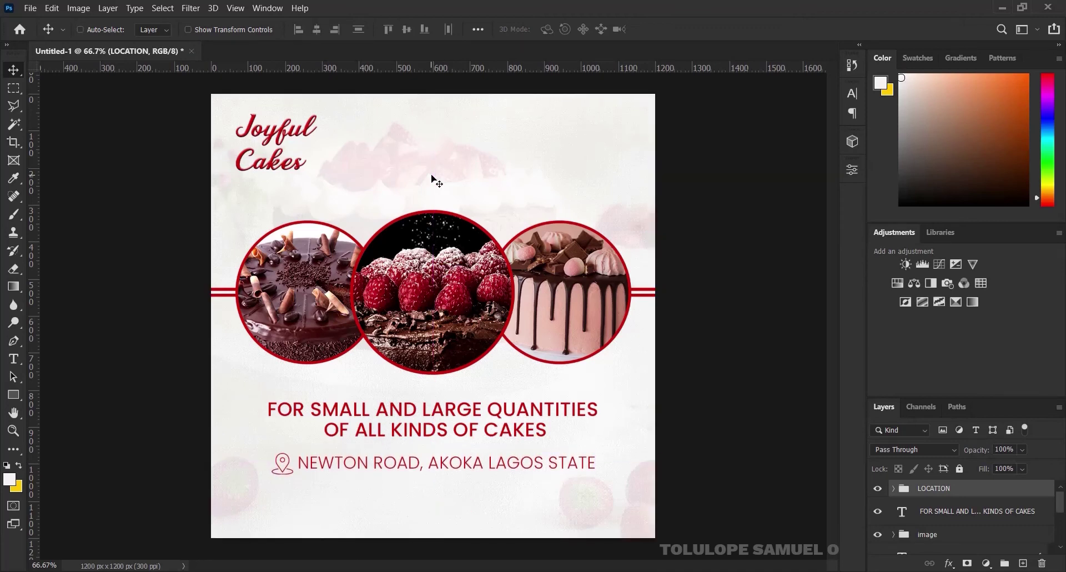
Draw a rectangle bar across the flyer's bottom and fill it with the flyer's red c80d0b
left_click(13, 394)
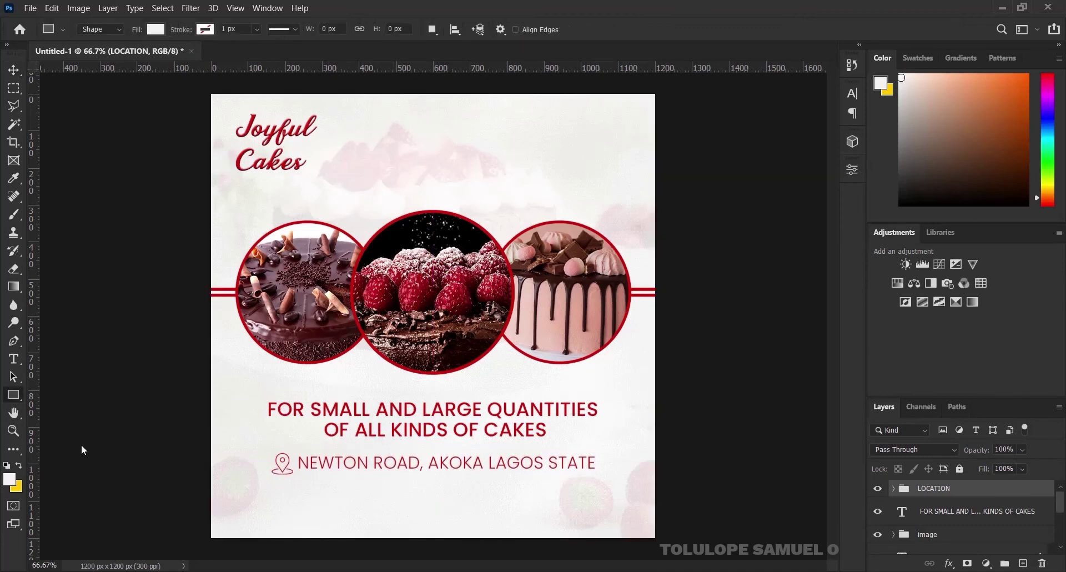
left_click_drag(189, 495, 691, 518)
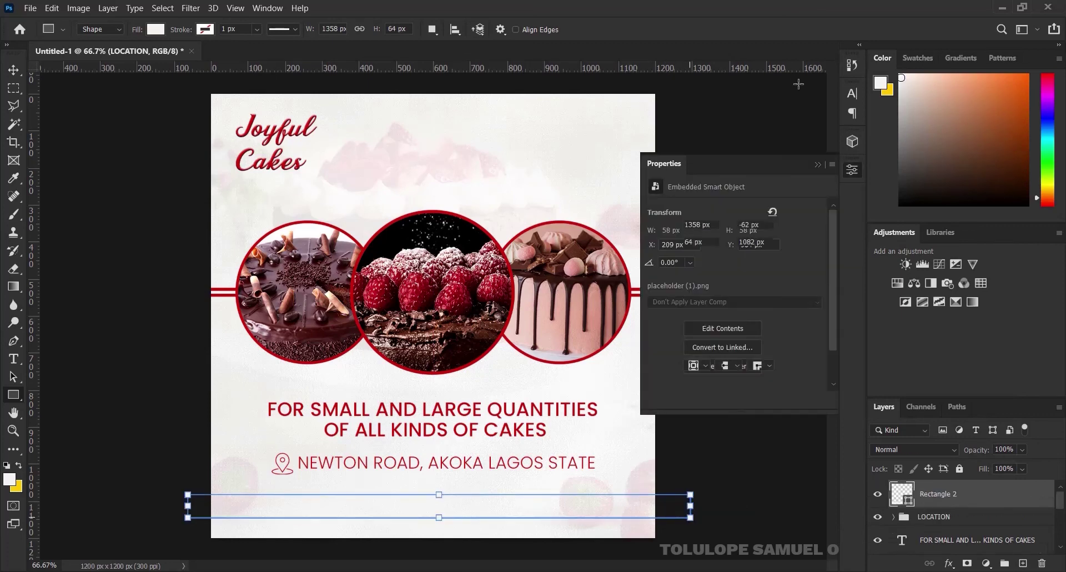
left_click(821, 163)
key("v")
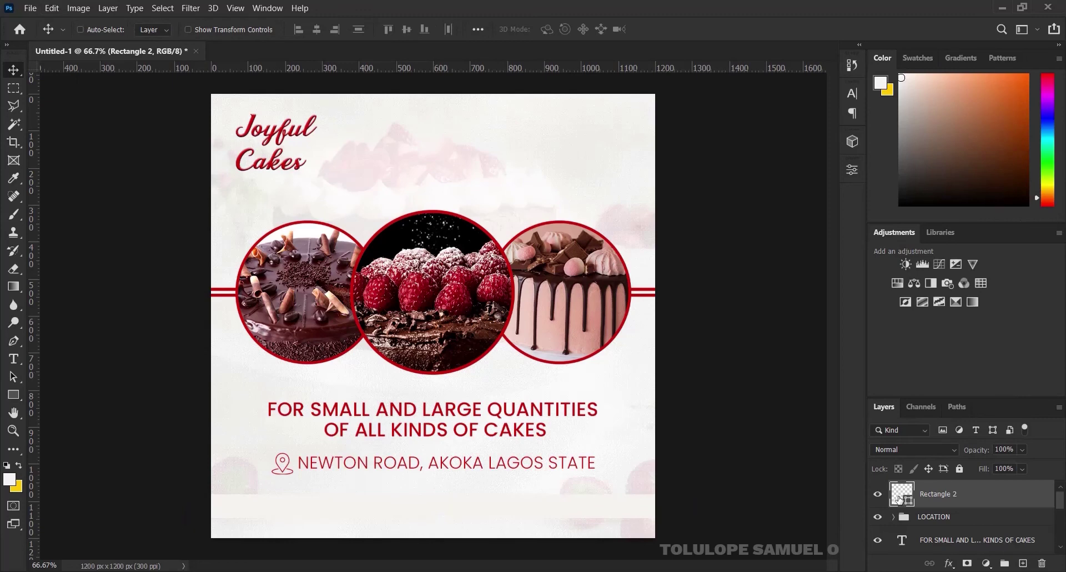
double_click(899, 498)
left_click(491, 347)
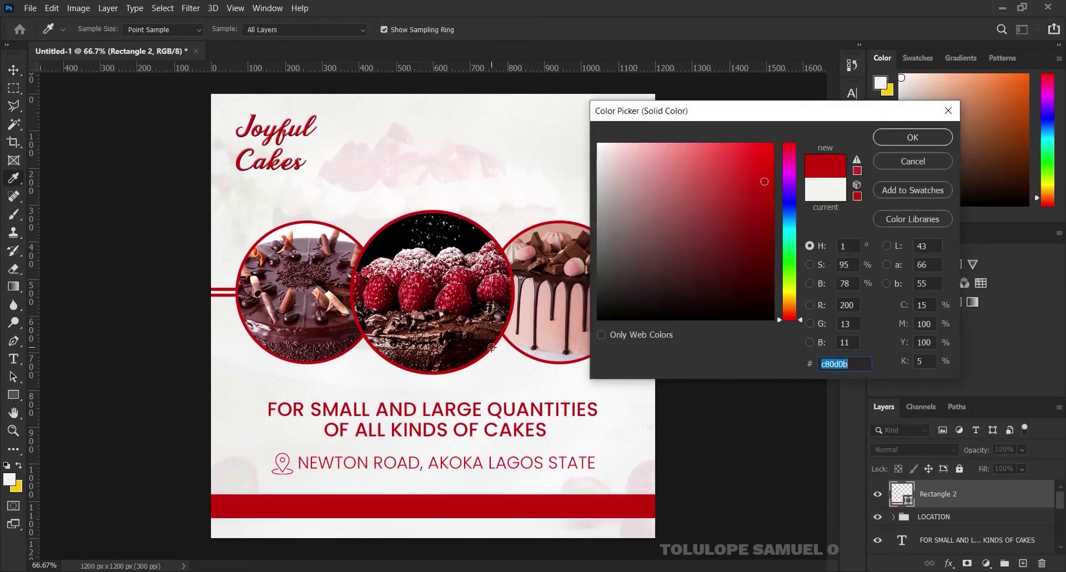
left_click(901, 140)
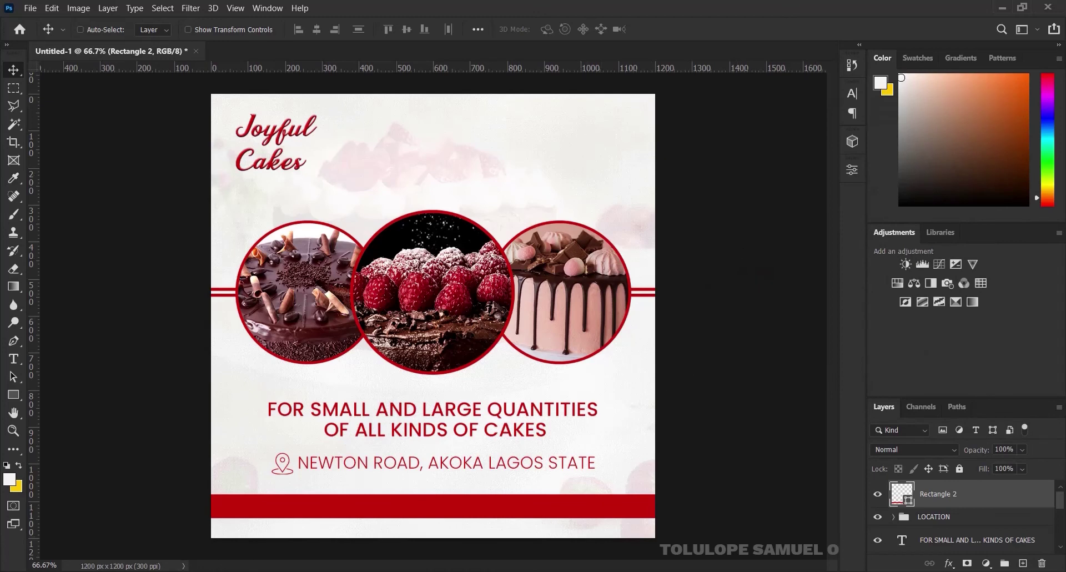
Drag the whatsapp icon file from the asset folder into the flyer
mouse_move(495, 570)
left_click(494, 522)
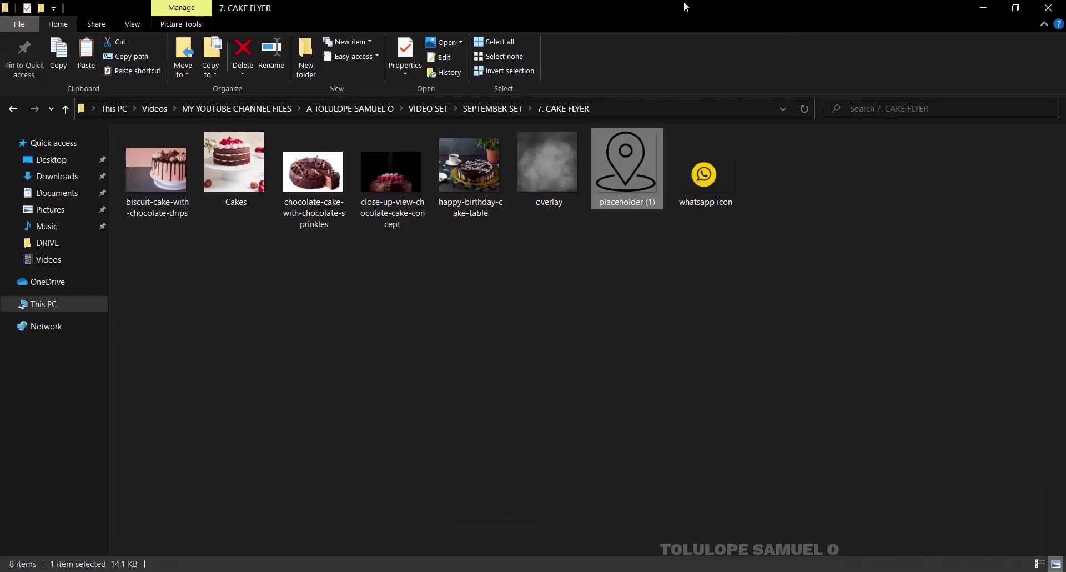
left_click_drag(704, 167, 461, 244)
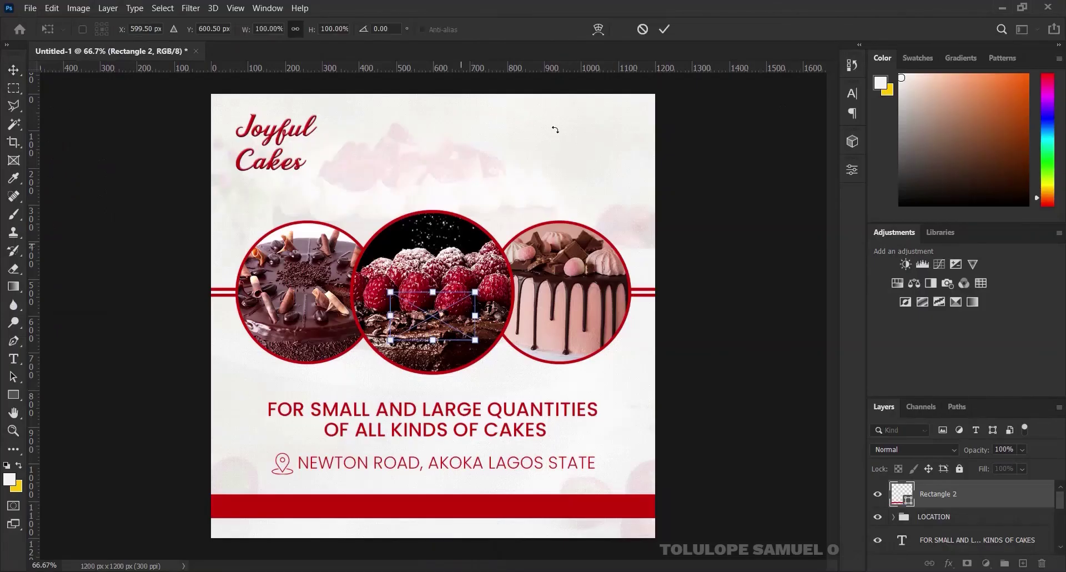
Place the WhatsApp icon on the red bottom bar and shrink it
left_click(666, 31)
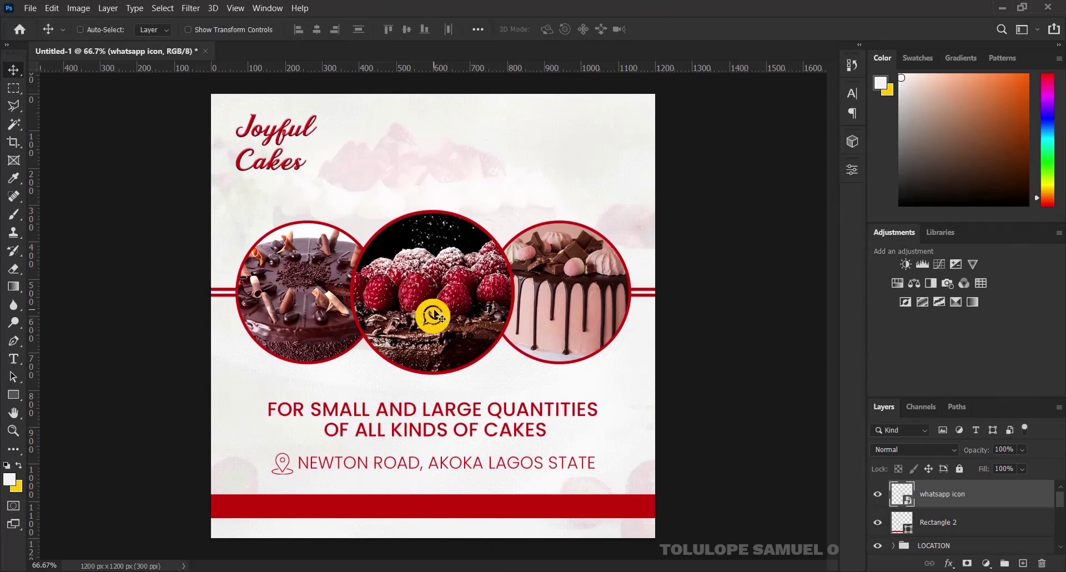
left_click_drag(436, 318, 373, 490)
key("ctrl+t")
left_click(665, 29)
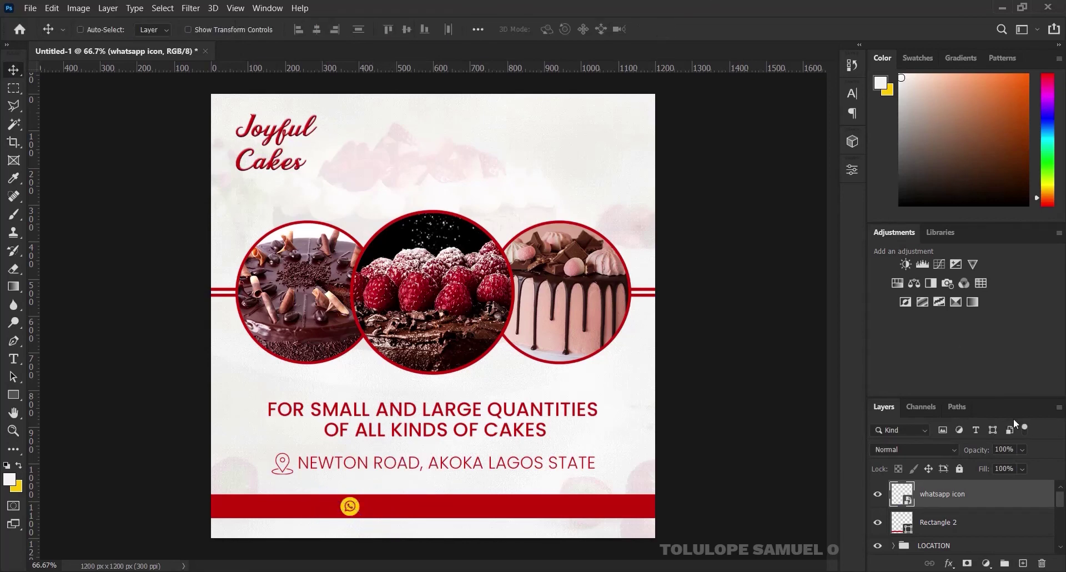
Tint the WhatsApp icon white (ffffff) with a Color Overlay layer style
right_click(1004, 498)
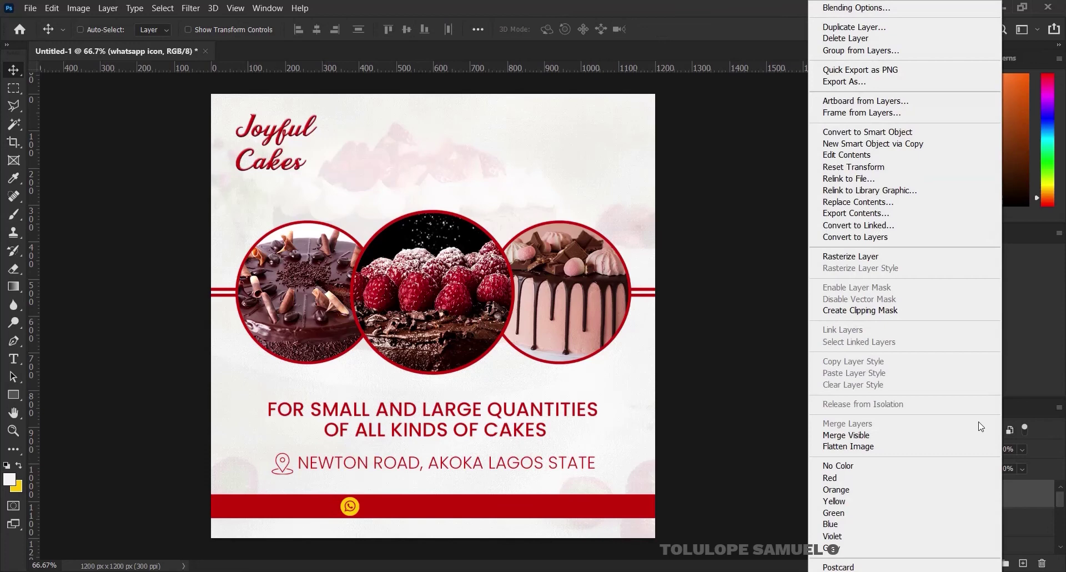
left_click(879, 8)
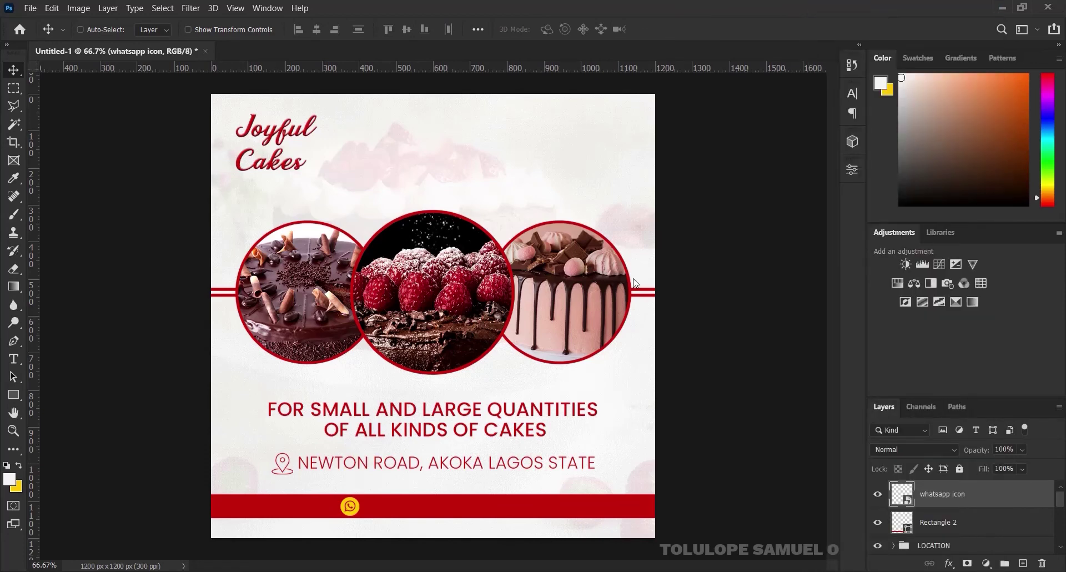
left_click(561, 267)
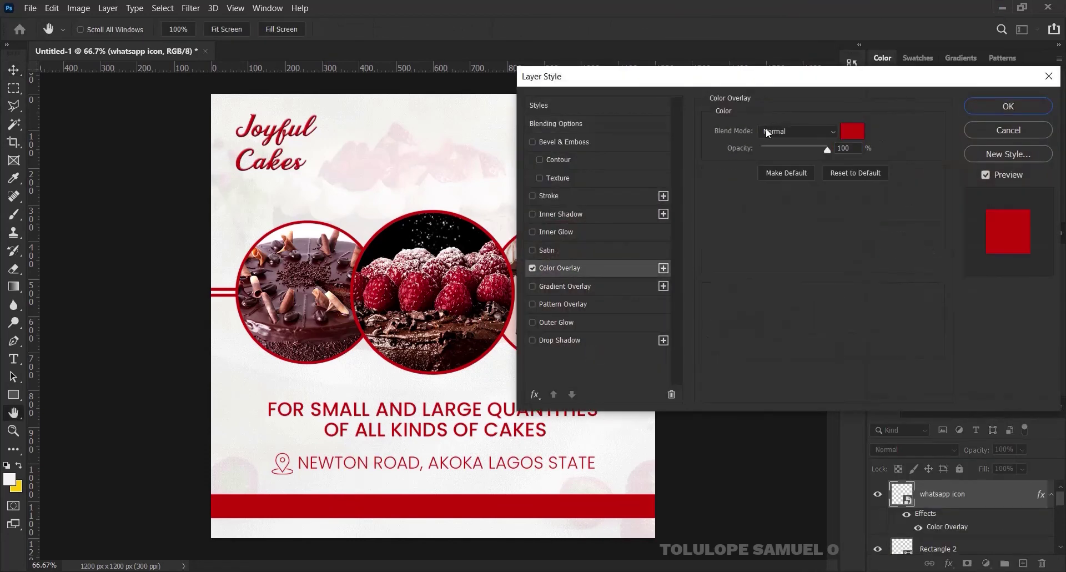
left_click(844, 133)
left_click_drag(766, 147, 598, 145)
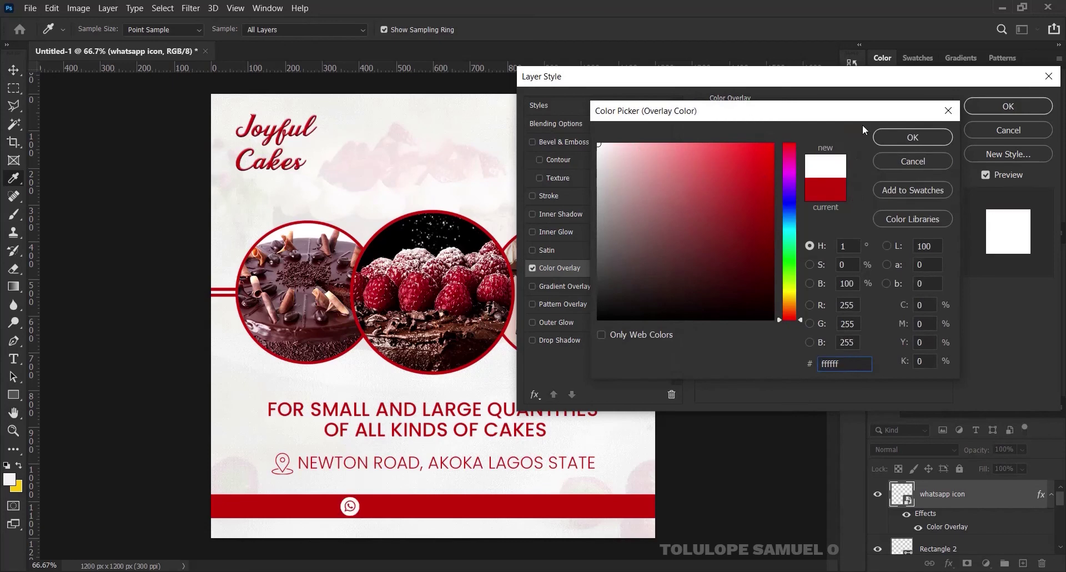
left_click(912, 137)
left_click(1011, 108)
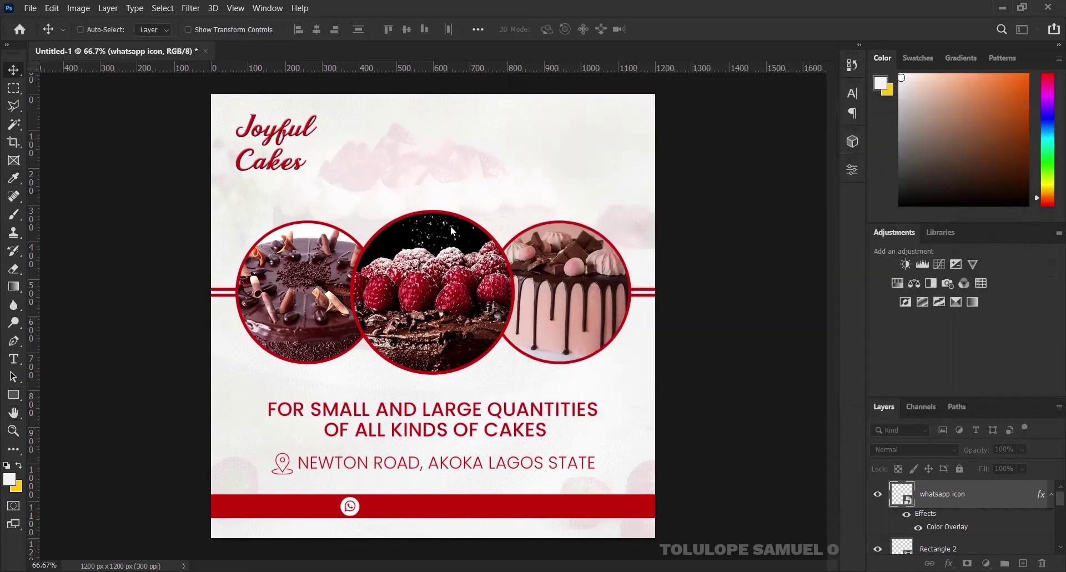
left_click(14, 359)
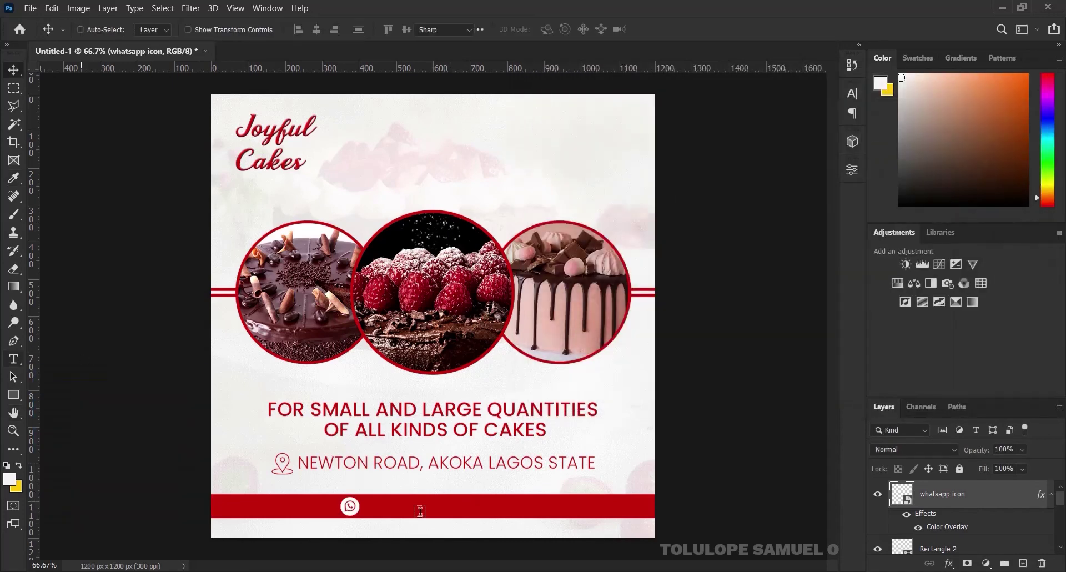
Type the contact phone number as a Poppins Medium text layer
left_click(405, 481)
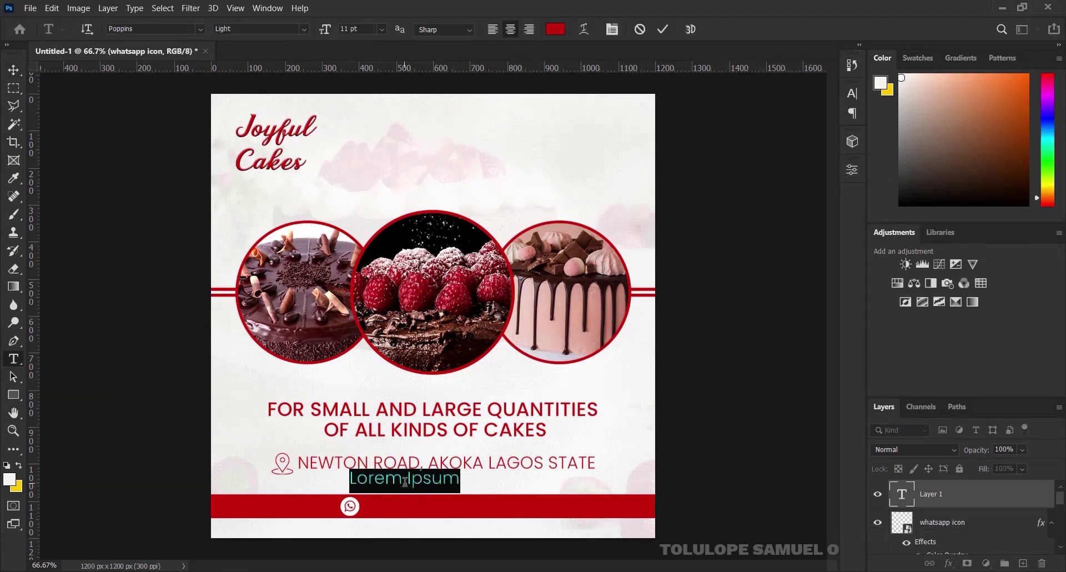
key("BackSpace")
type("+2")
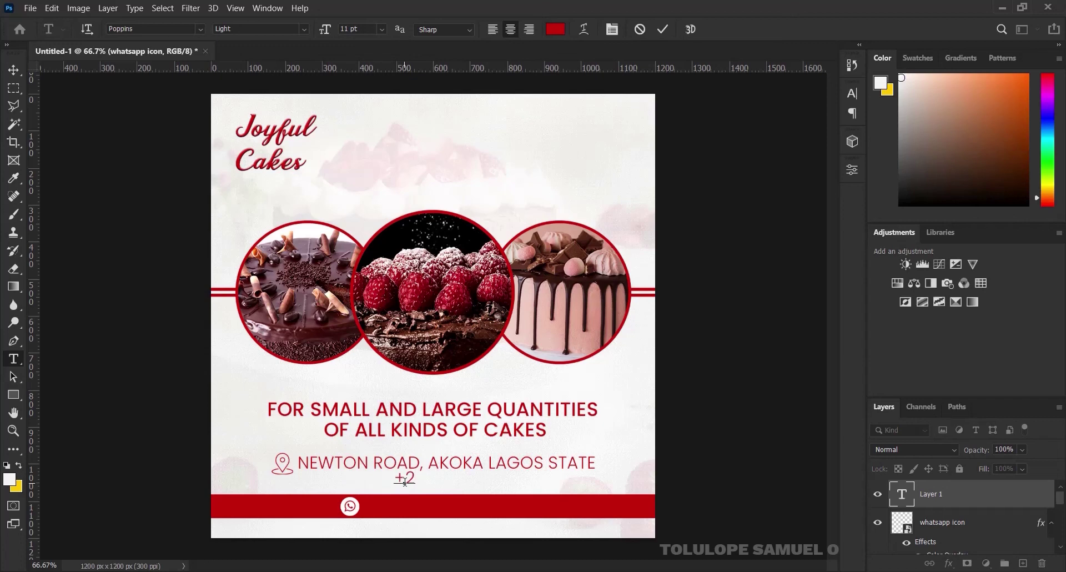
type("34")
key("ctrl")
key("ctrl+a")
left_click(304, 29)
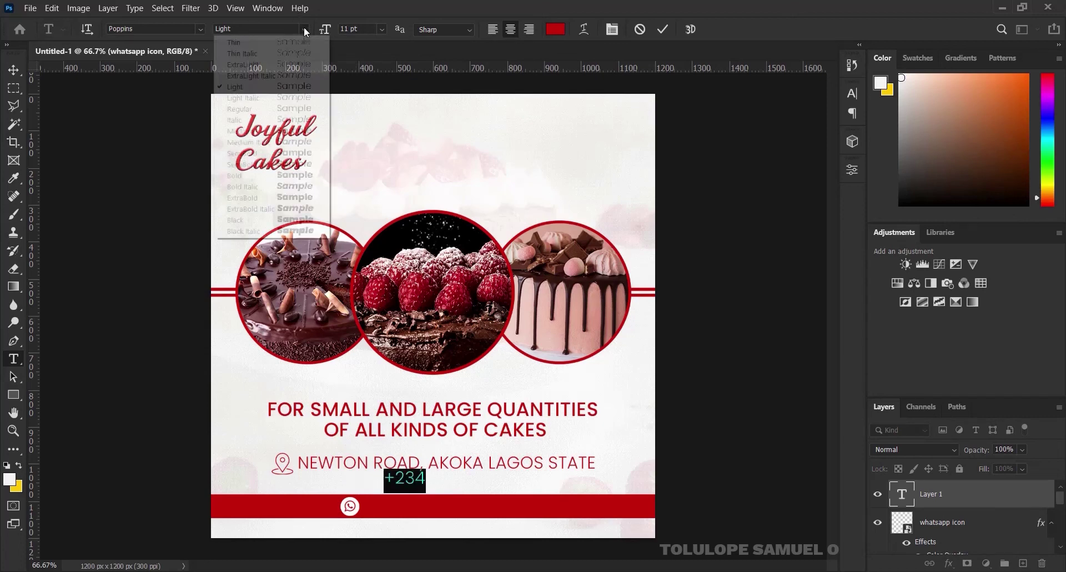
left_click(250, 133)
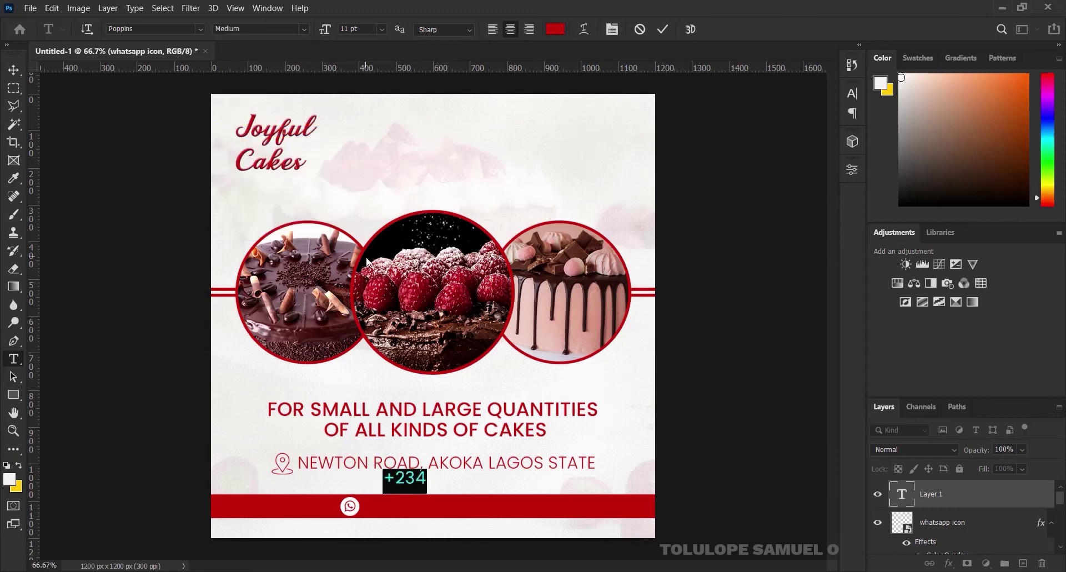
key("Right")
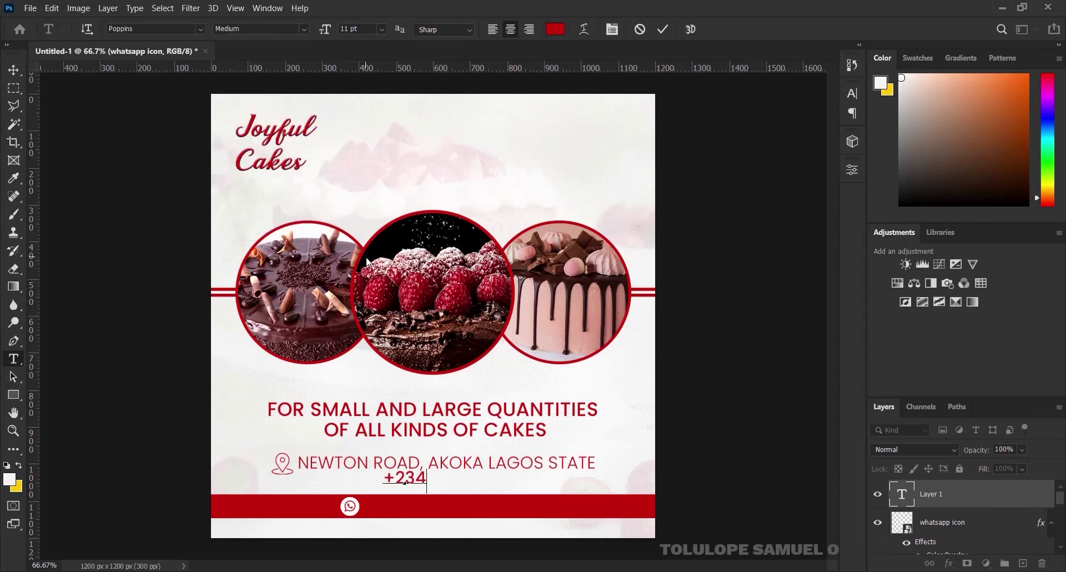
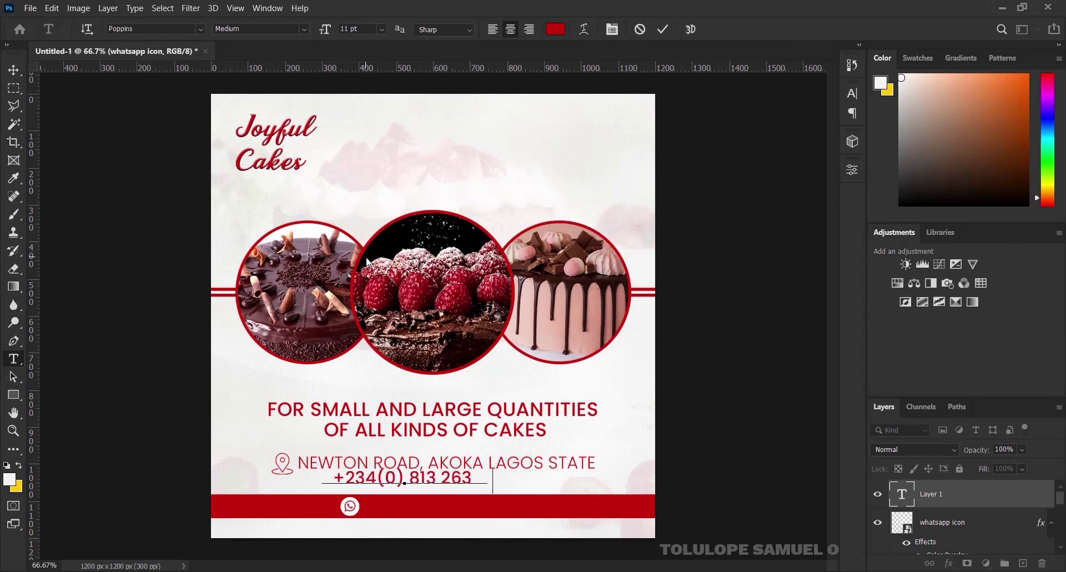
left_click(665, 28)
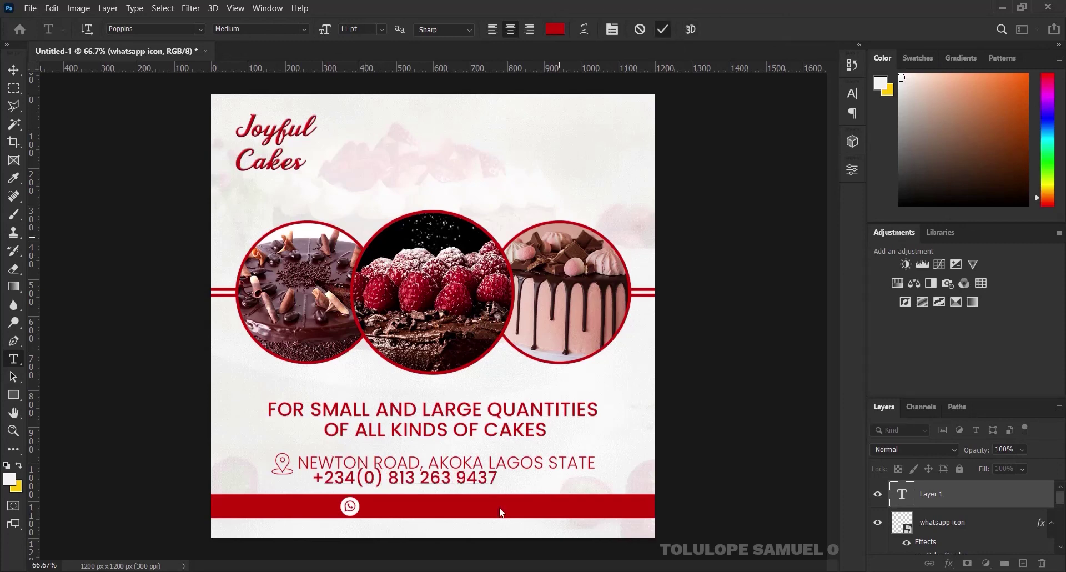
Move the phone number into the red bottom bar and colour it white
left_click(14, 69)
left_click_drag(454, 486, 491, 505)
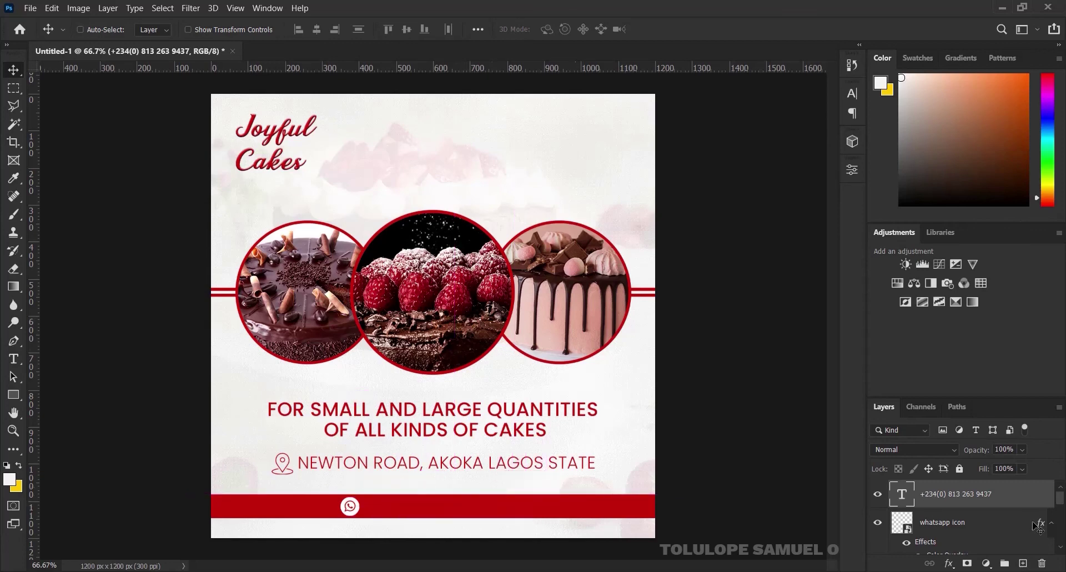
double_click(901, 494)
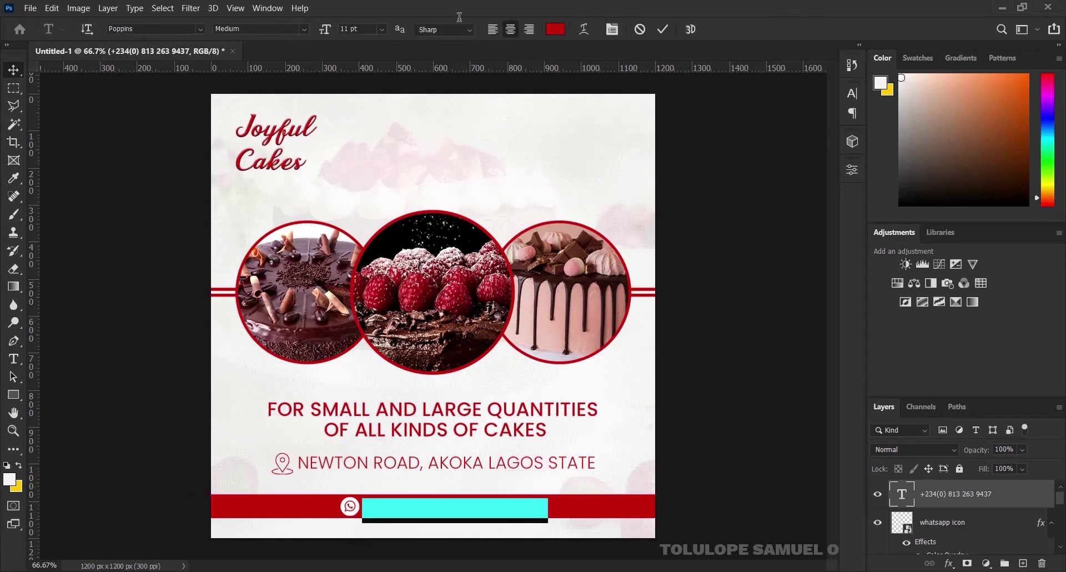
left_click(555, 29)
left_click(559, 121)
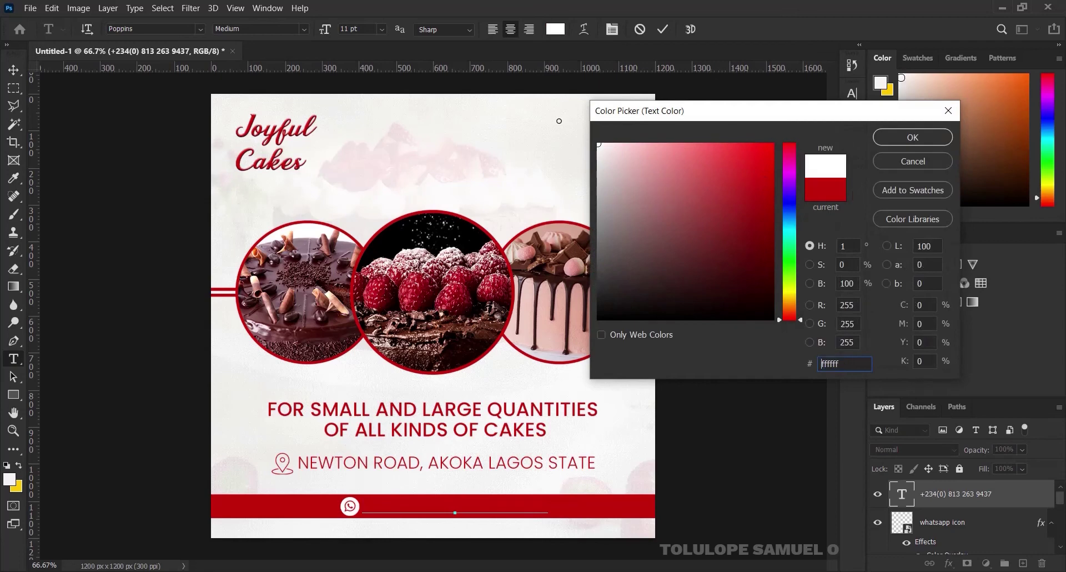
left_click(888, 139)
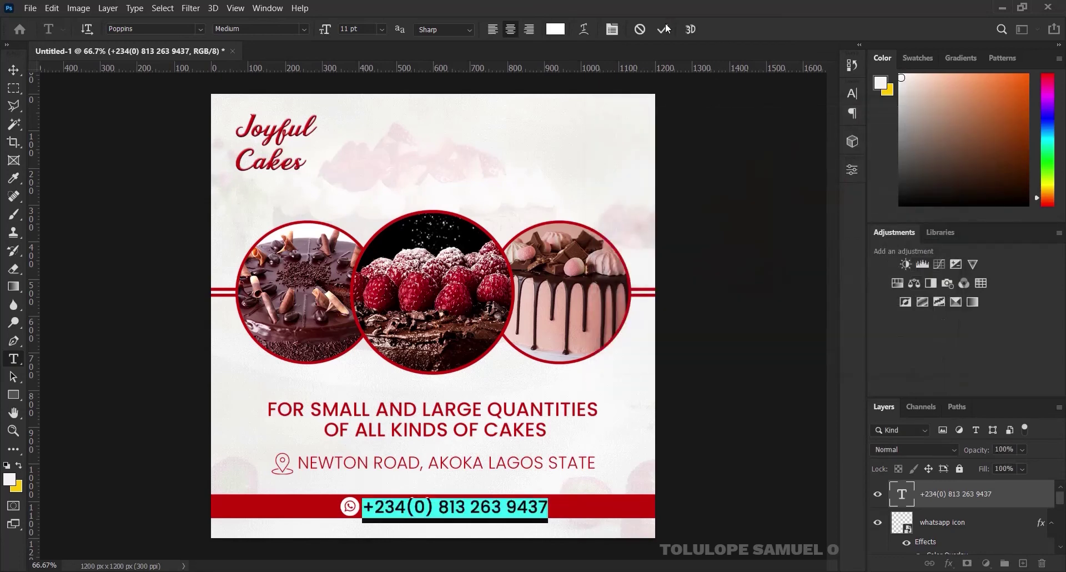
left_click(663, 29)
left_click(13, 68)
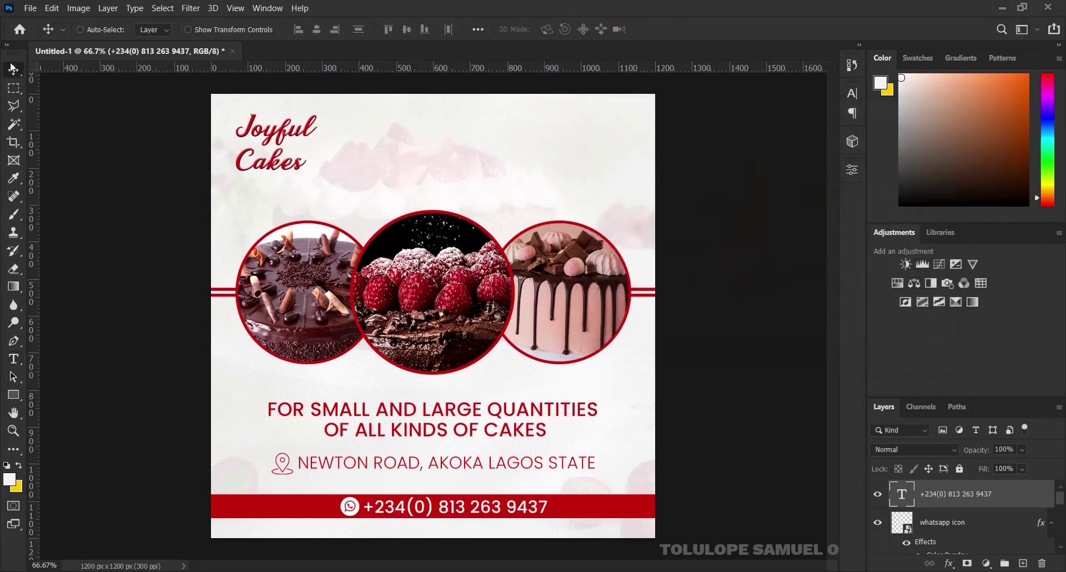
Scale the phone number down to about 93%
scroll(492, 509, "up", 1)
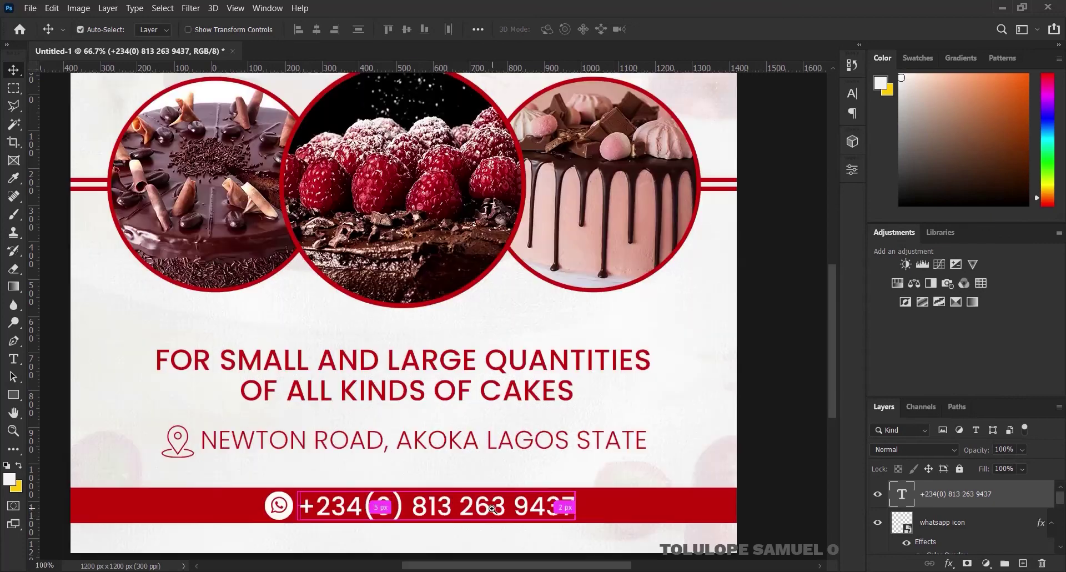
key("ctrl+t")
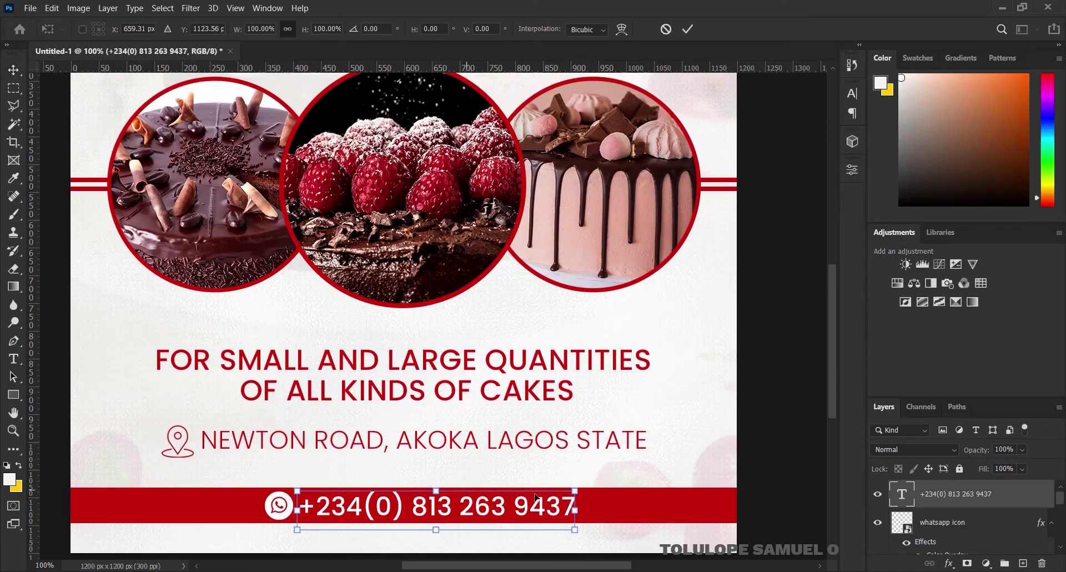
left_click_drag(575, 486, 566, 493)
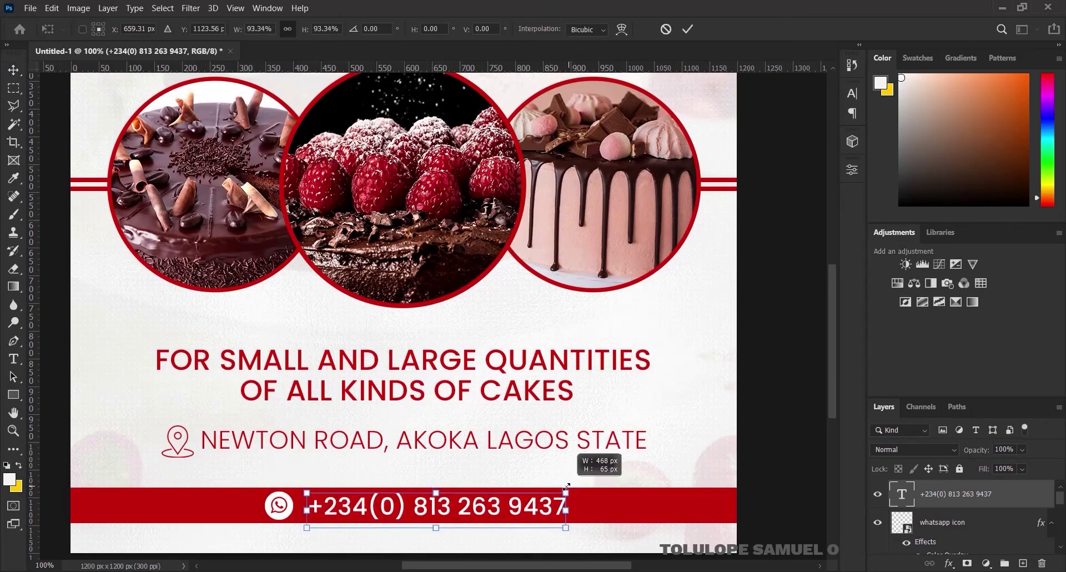
left_click(689, 28)
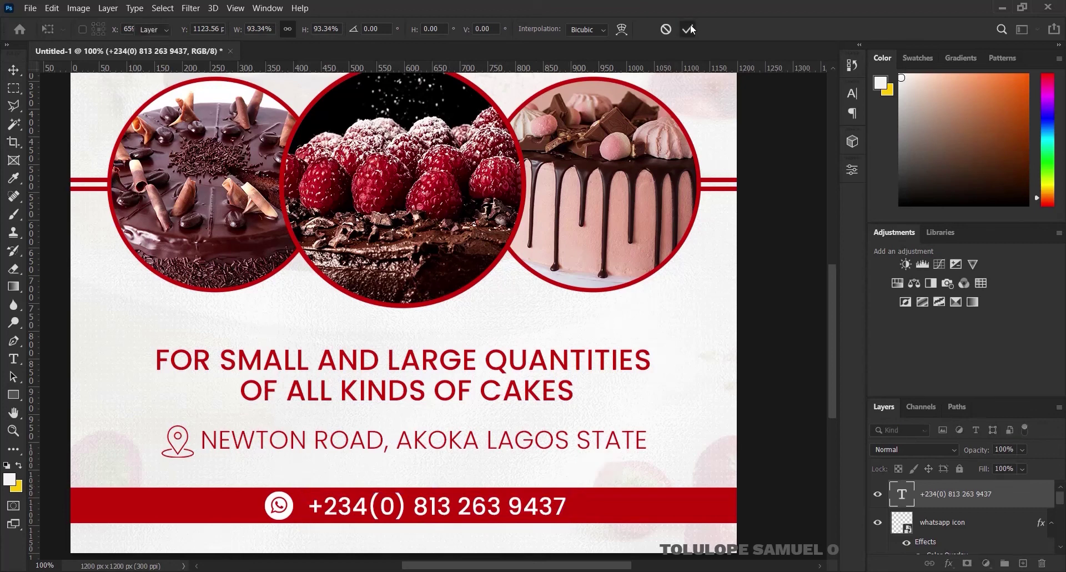
Shrink the WhatsApp icon slightly on the bottom bar
left_click(941, 531)
key("ctrl+t")
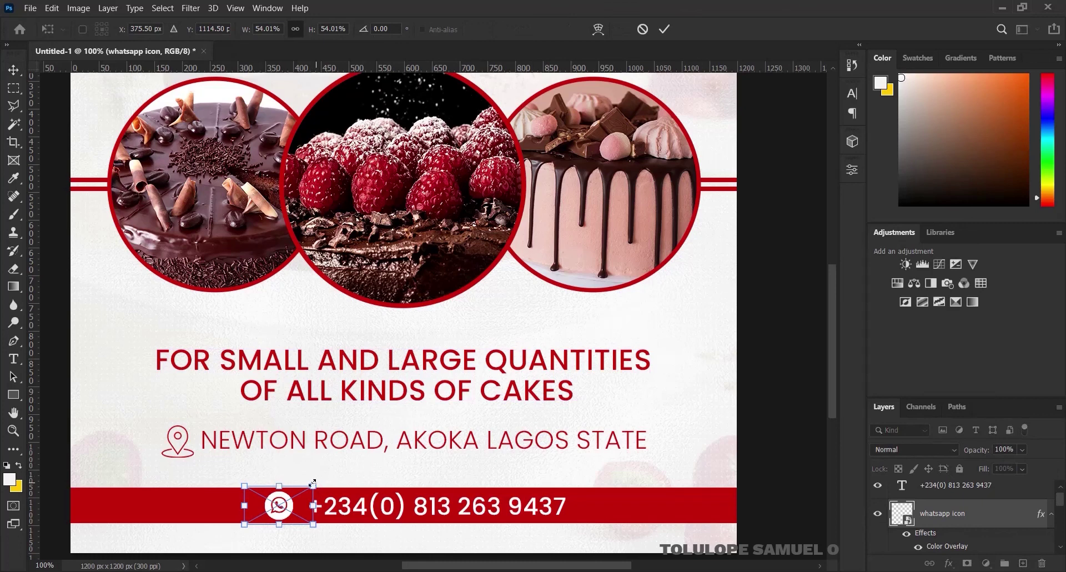
left_click_drag(314, 479, 307, 483)
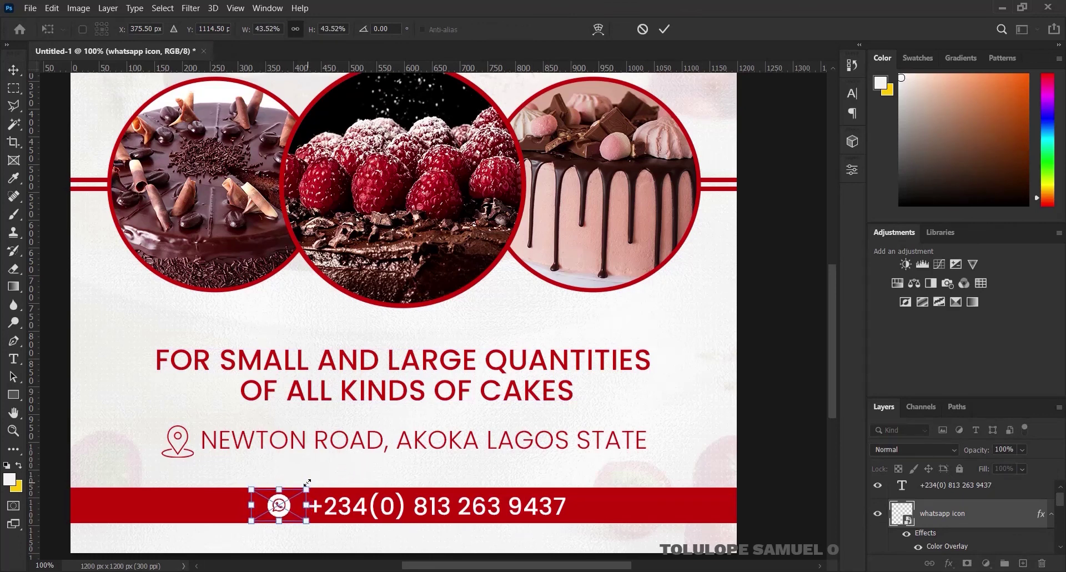
left_click(669, 28)
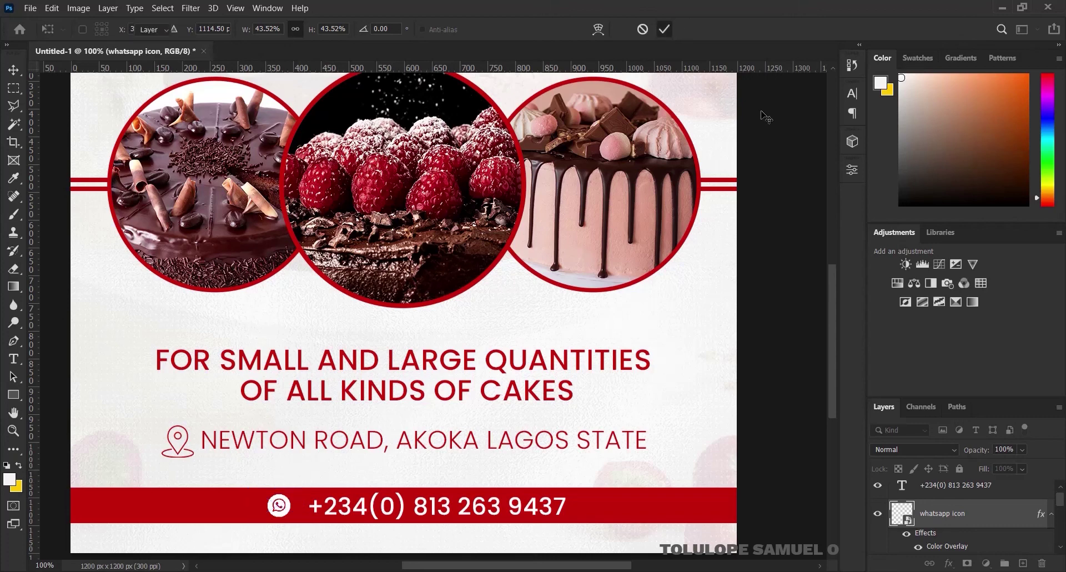
left_click(1052, 514)
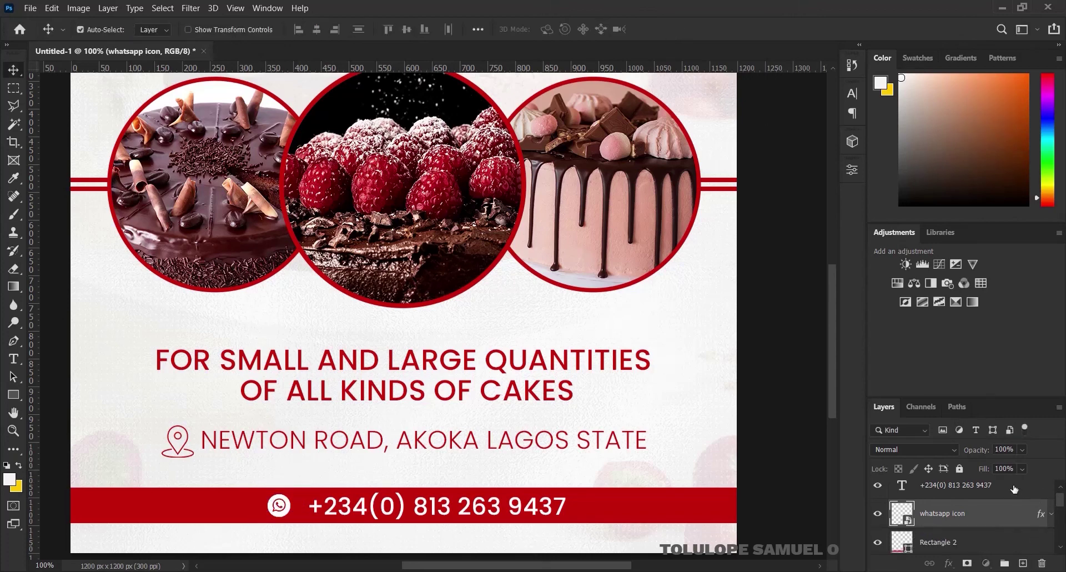
Align the WhatsApp icon and phone number vertically and group them as 'CALL TO ACTION'
left_click(1014, 488, "shift")
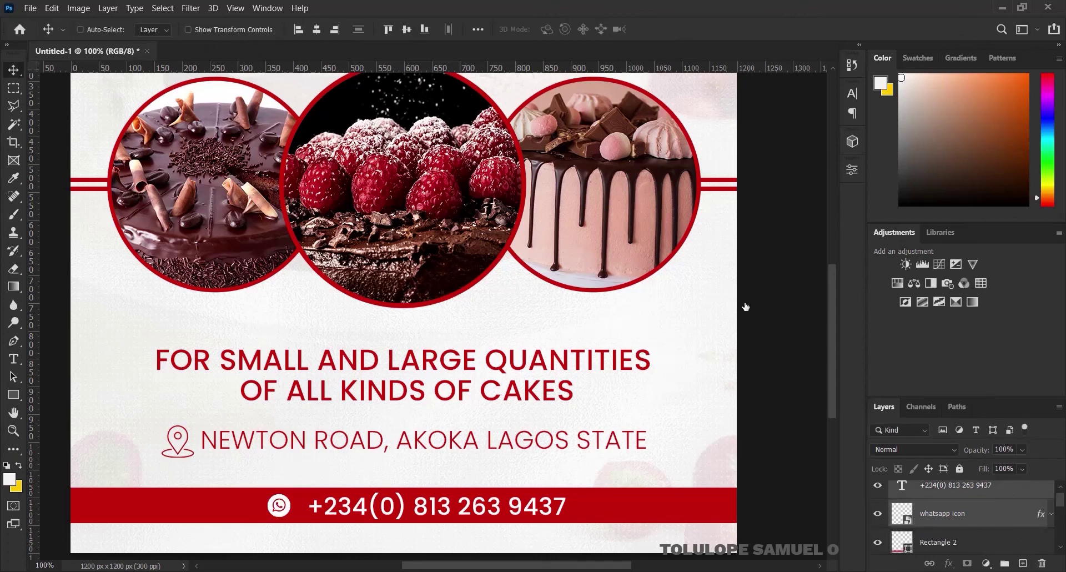
left_click(407, 29)
key("ctrl+g")
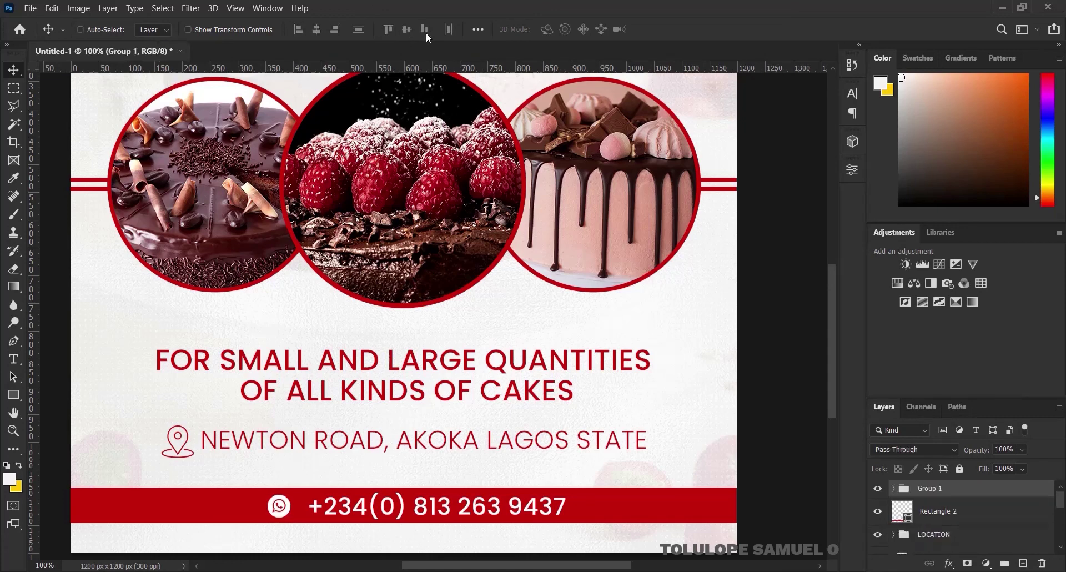
double_click(930, 489)
type("CALL TO ACTION")
key("Return")
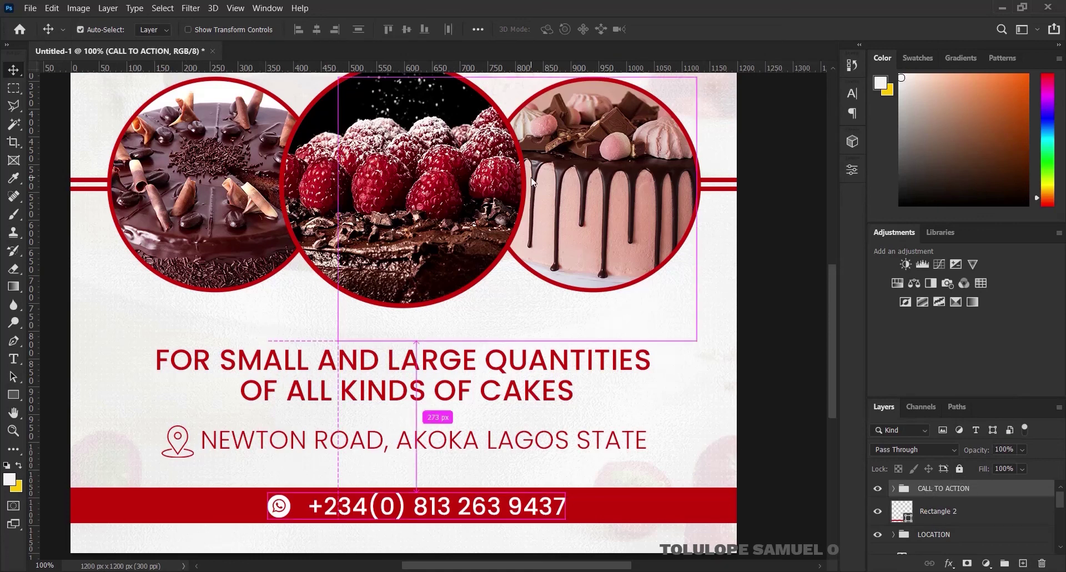
Centre the CALL TO ACTION group horizontally on the canvas, then fit the flyer in view
key("ctrl+a")
left_click(316, 30)
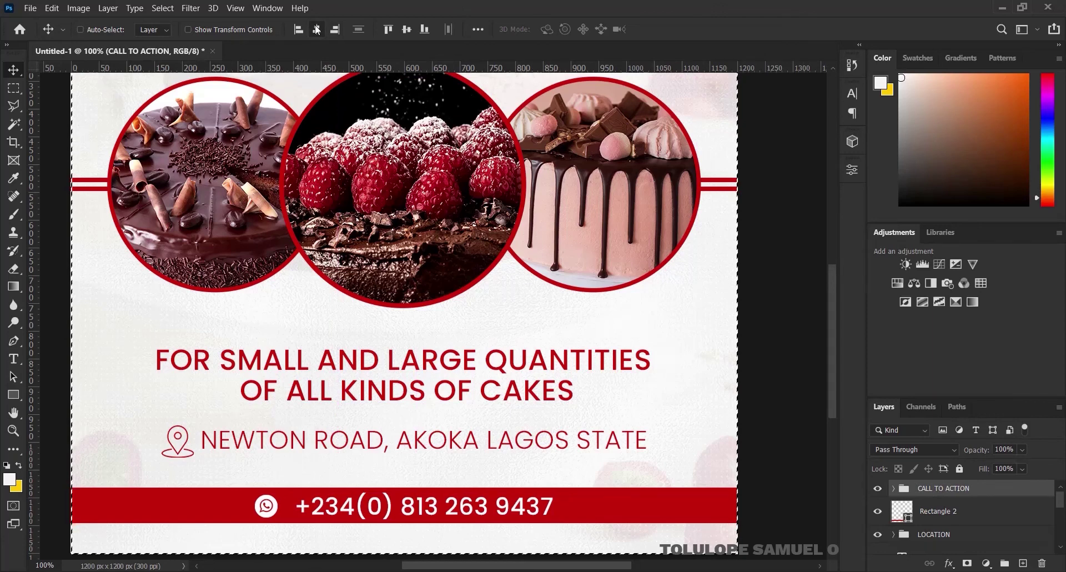
key("ctrl+d")
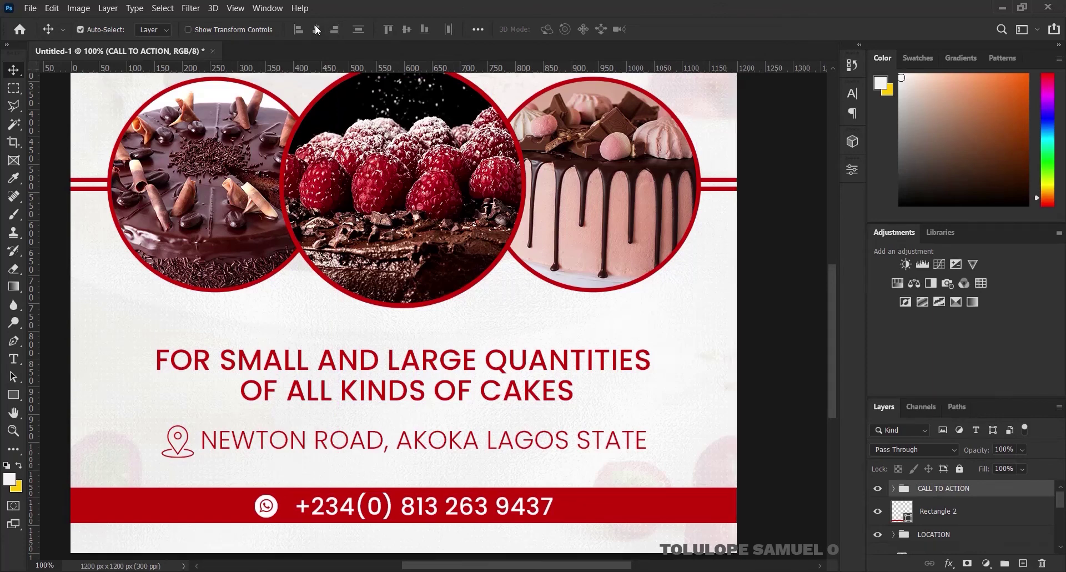
key("ctrl+0")
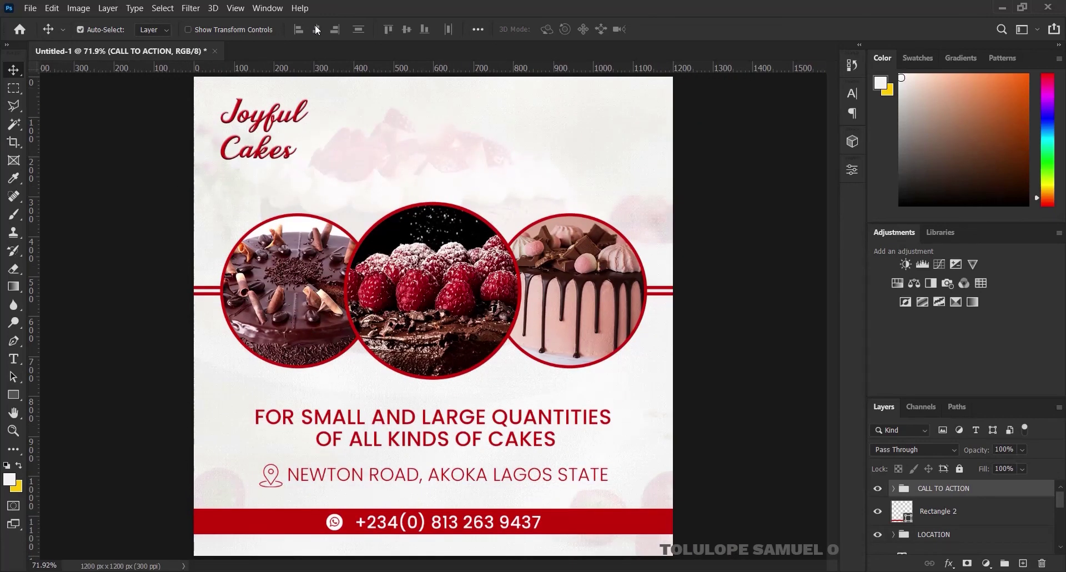
left_click(379, 189, "alt")
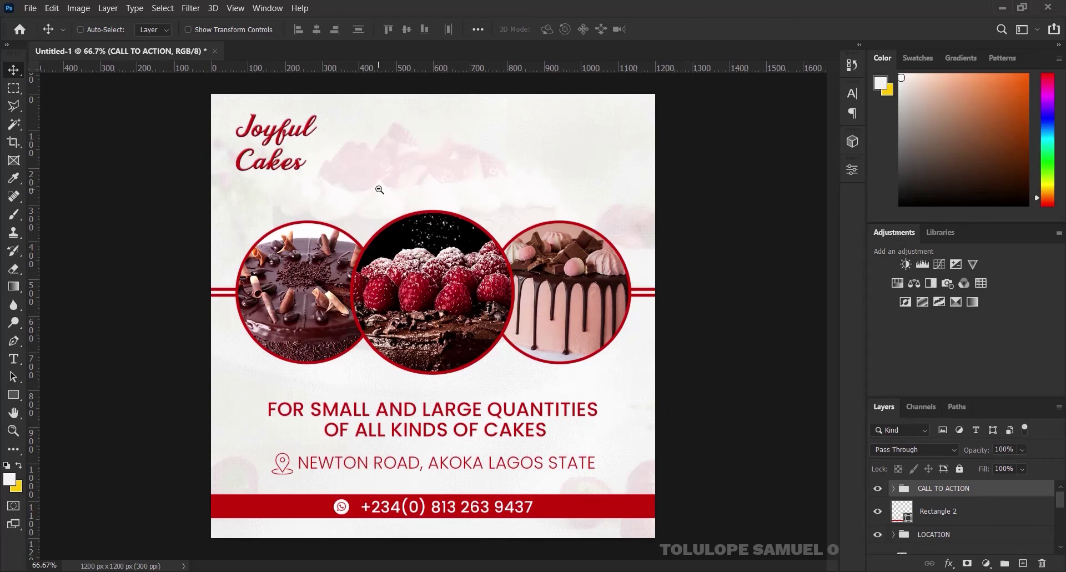